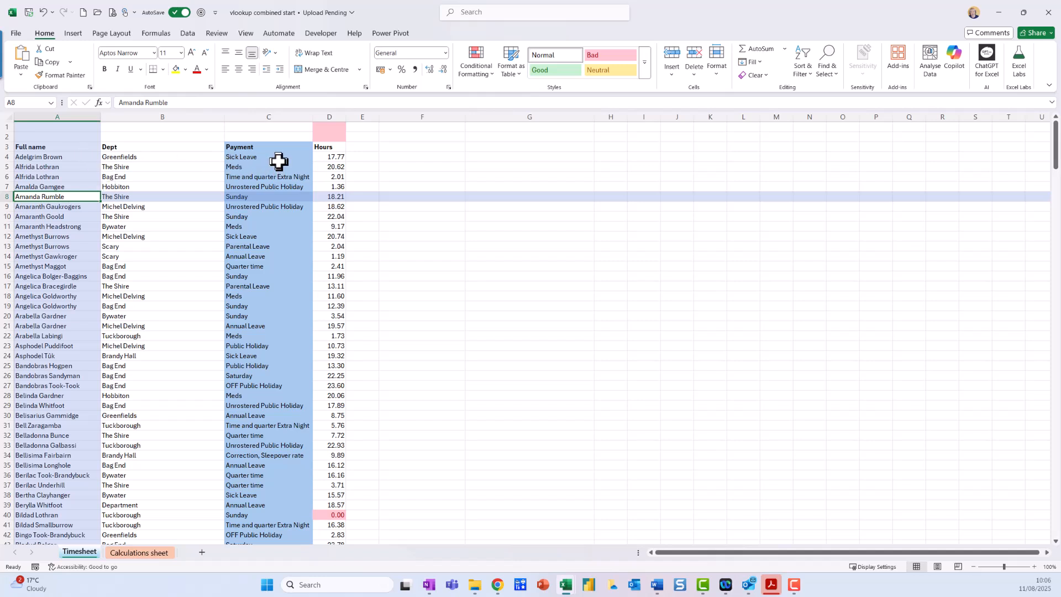
# Add the header "Helper Cell" in E3, beside the Hours header on the Timesheet
pyautogui.click(368, 148)
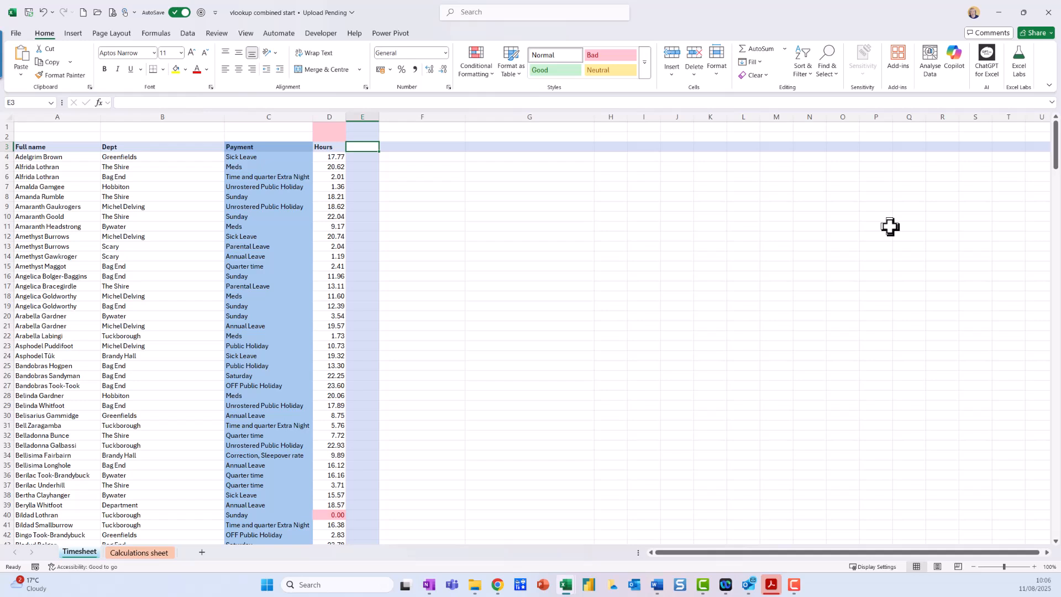
pyautogui.write('Helper C')
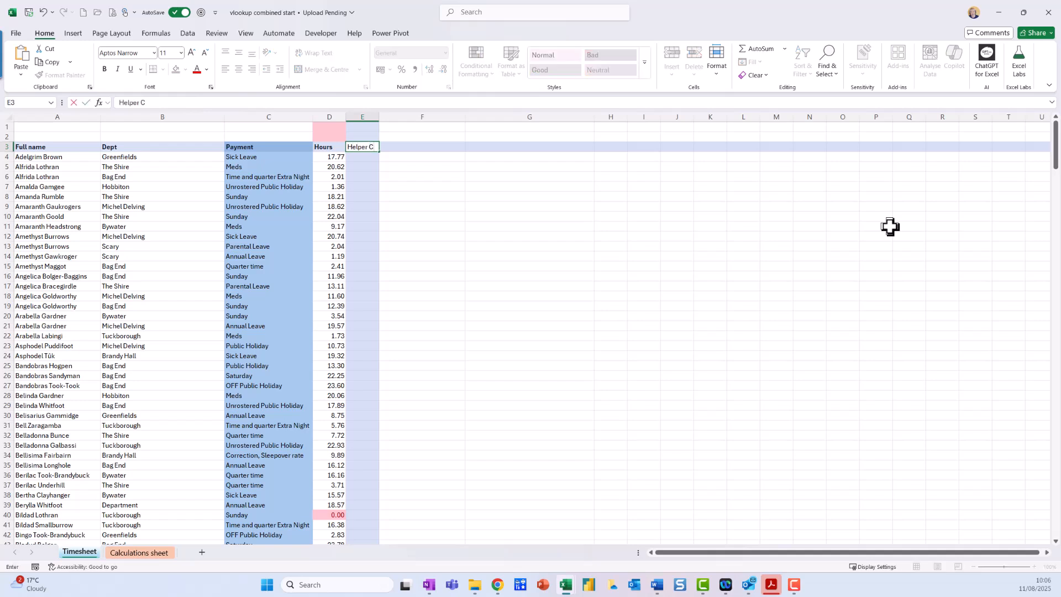
pyautogui.write('ell')
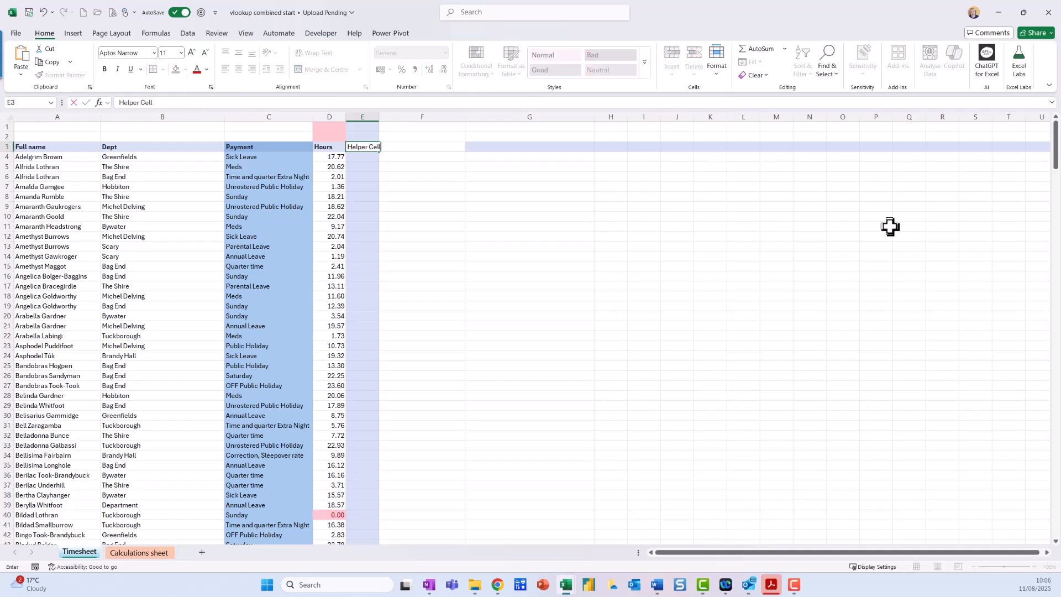
pyautogui.press('Return')
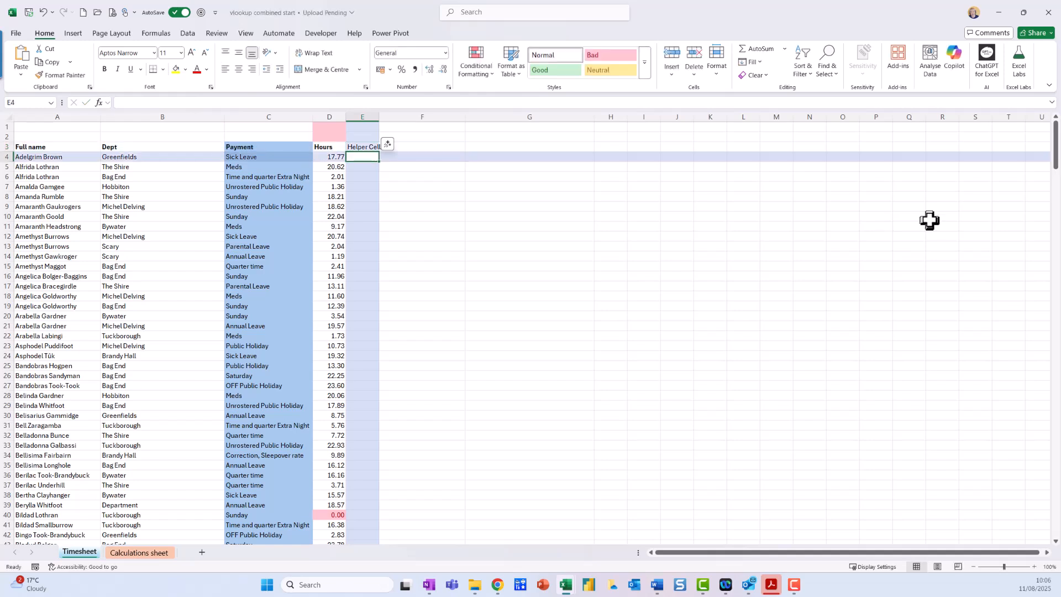
# Copy the Hours header's formatting onto the Helper Cell header with Format Painter
pyautogui.click(327, 147)
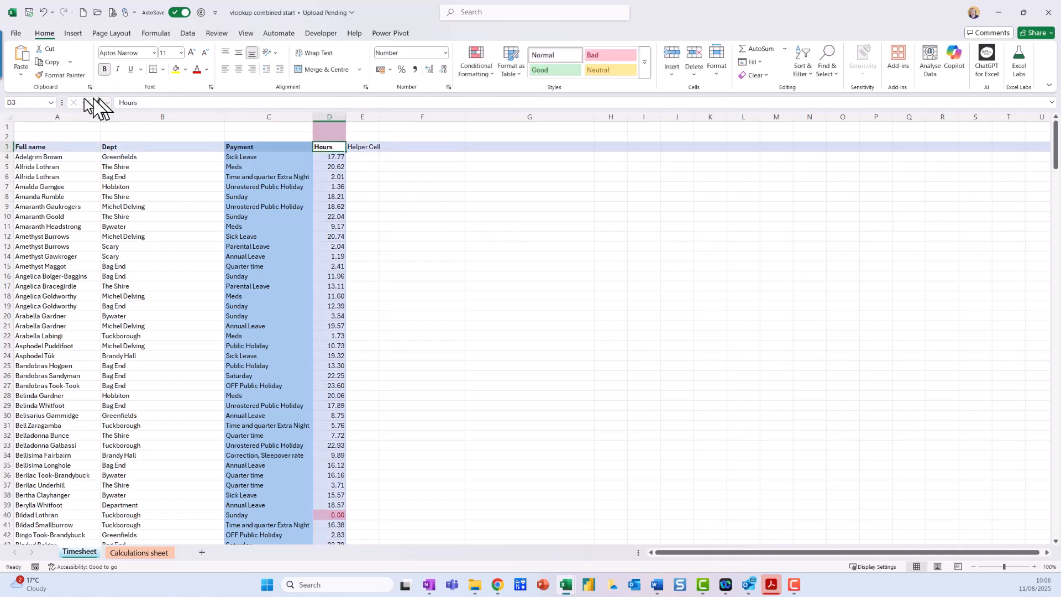
pyautogui.click(62, 75)
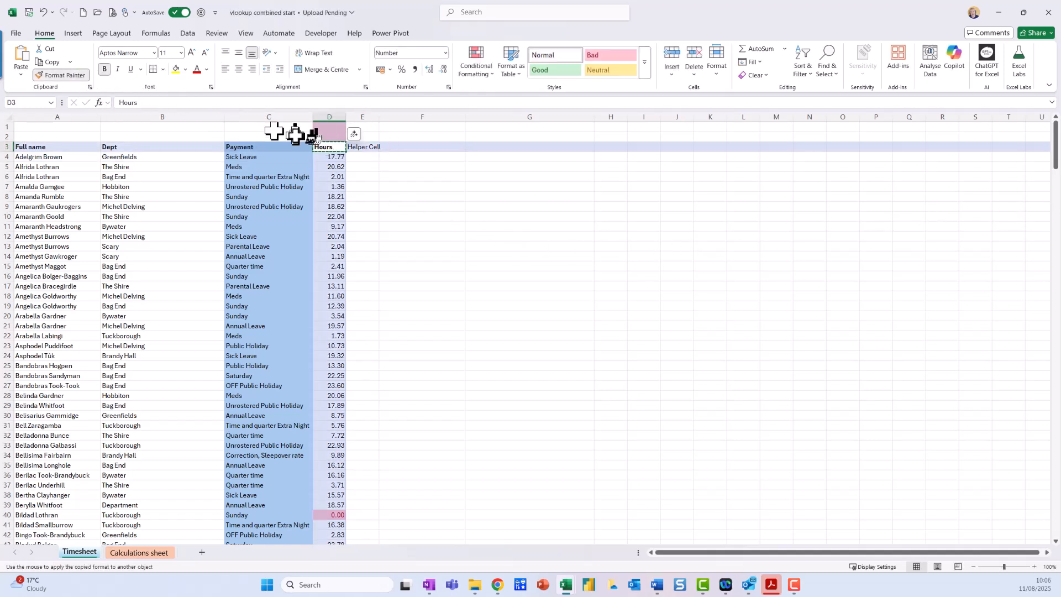
pyautogui.click(371, 147)
# Enter the formula =A4&C4 in E4 to join the full name and payment type
pyautogui.click(367, 157)
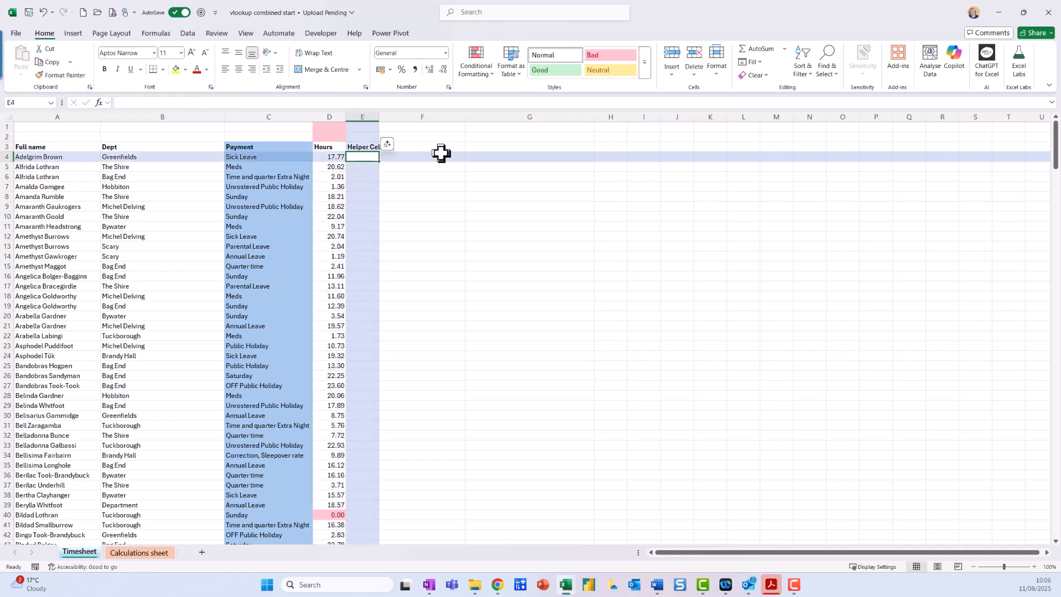
pyautogui.write('=')
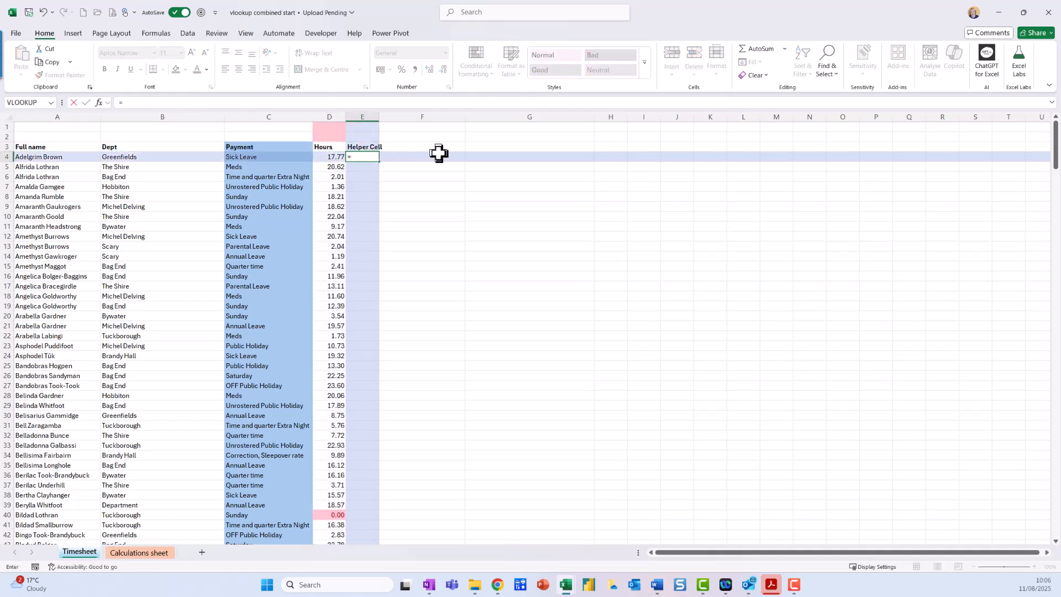
pyautogui.click(51, 157)
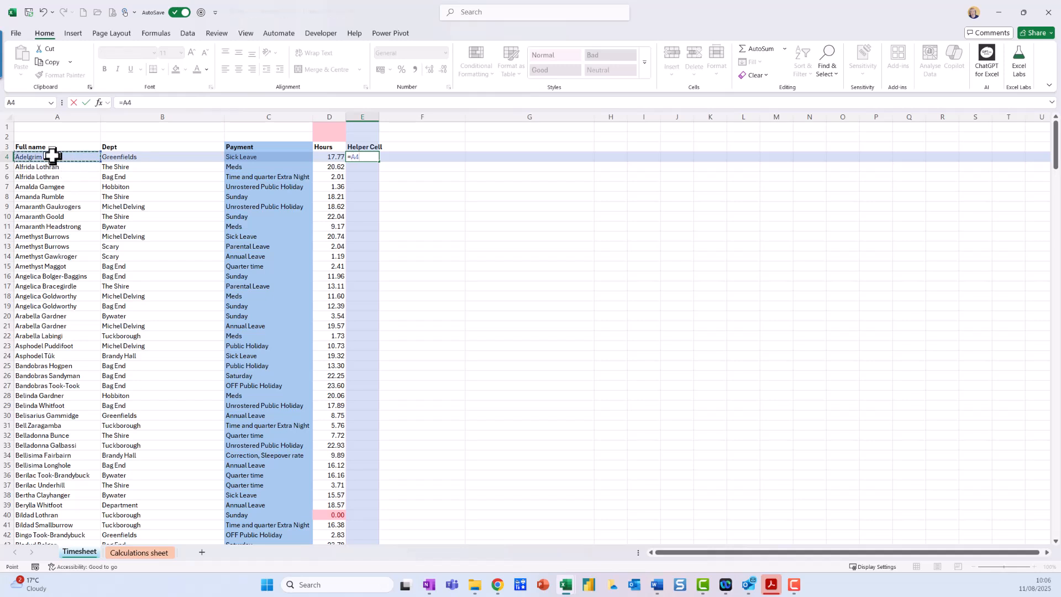
pyautogui.click(250, 158)
pyautogui.press('Return')
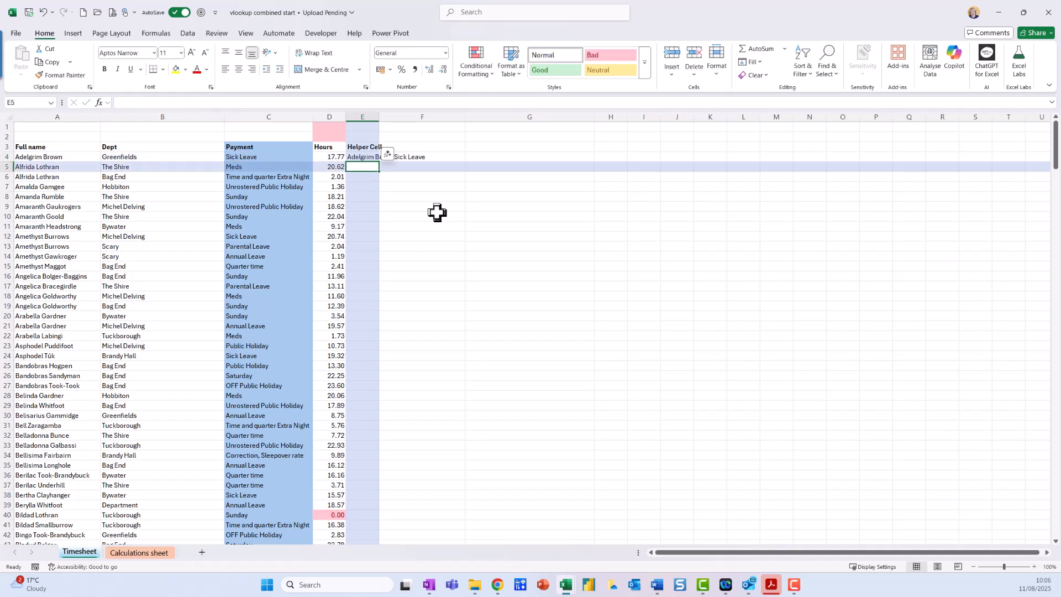
# Widen column E and fill the E4 formula down through all the timesheet rows
pyautogui.click(373, 157)
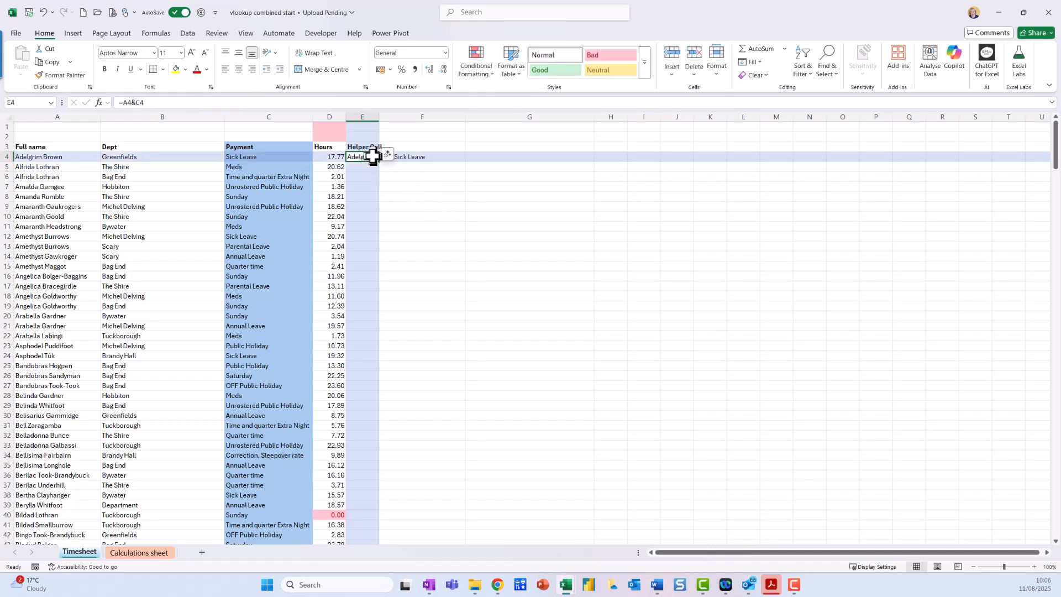
pyautogui.doubleClick(383, 119)
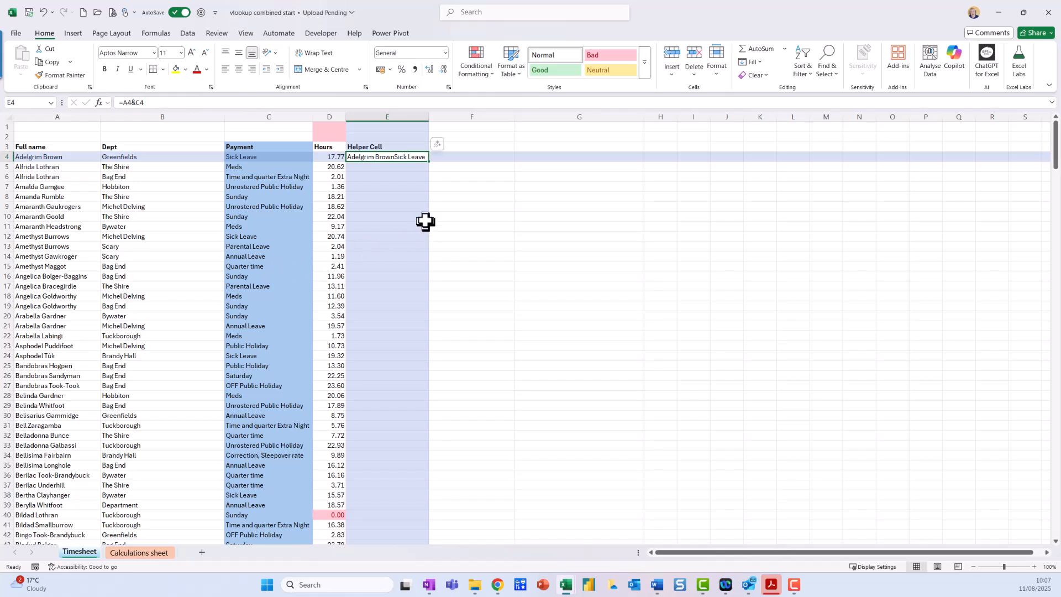
pyautogui.doubleClick(431, 163)
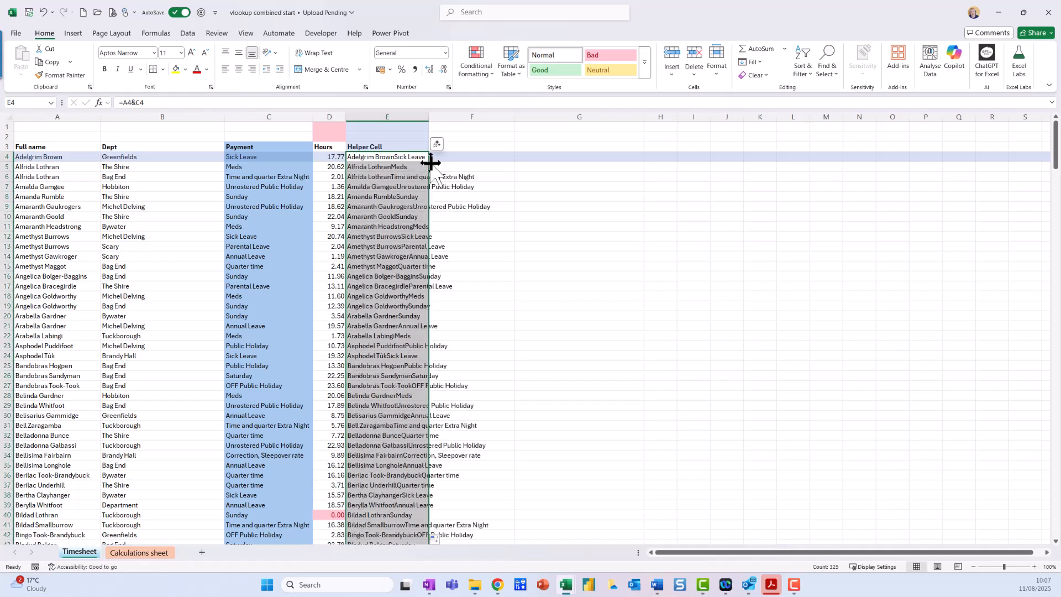
pyautogui.moveTo(429, 116); pyautogui.dragTo(436, 117)
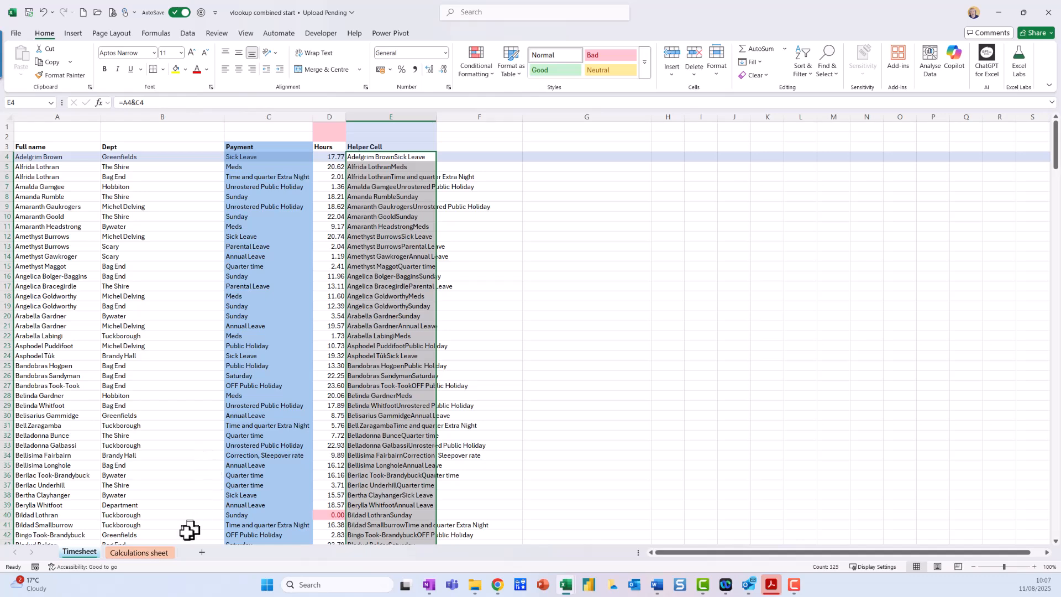
# Select cell A3 under Employee names on the Calculations sheet
pyautogui.click(159, 555)
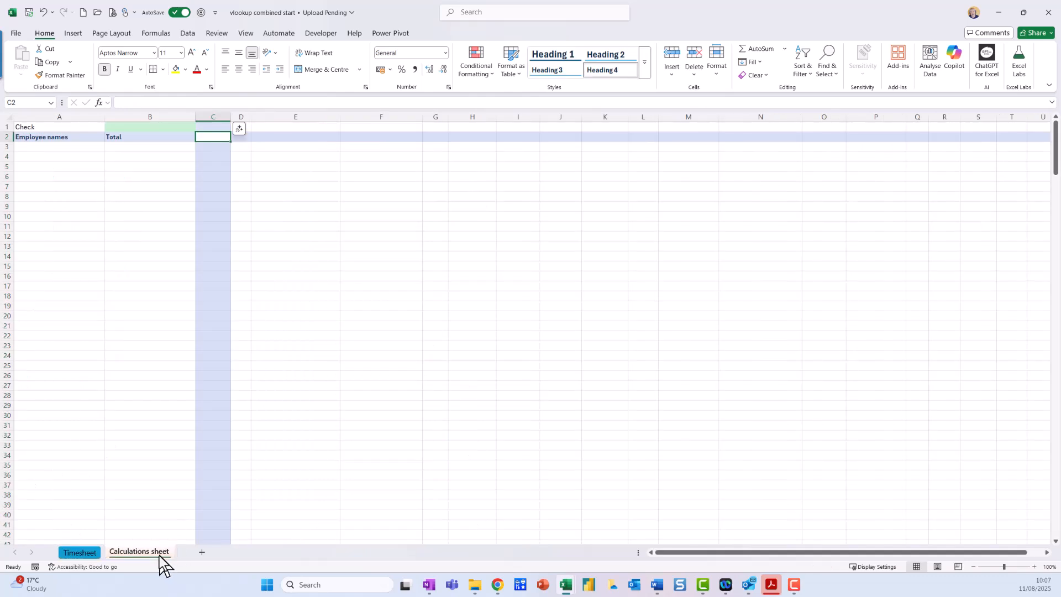
pyautogui.click(67, 148)
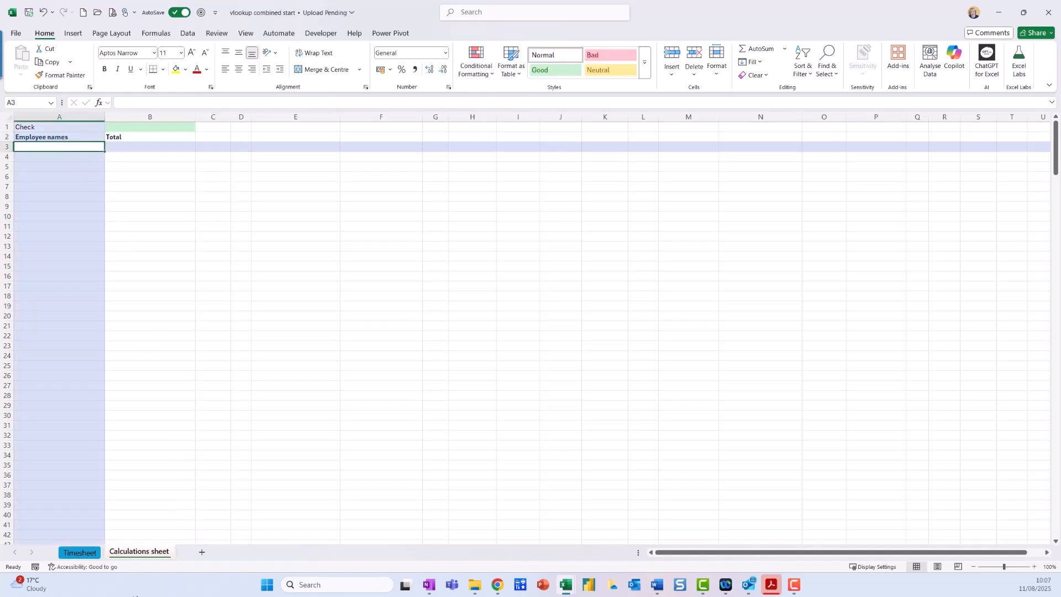
# Preview a Duplicate Values highlight on the Timesheet's Full name column to check for repeated names, without applying the rule
pyautogui.click(89, 555)
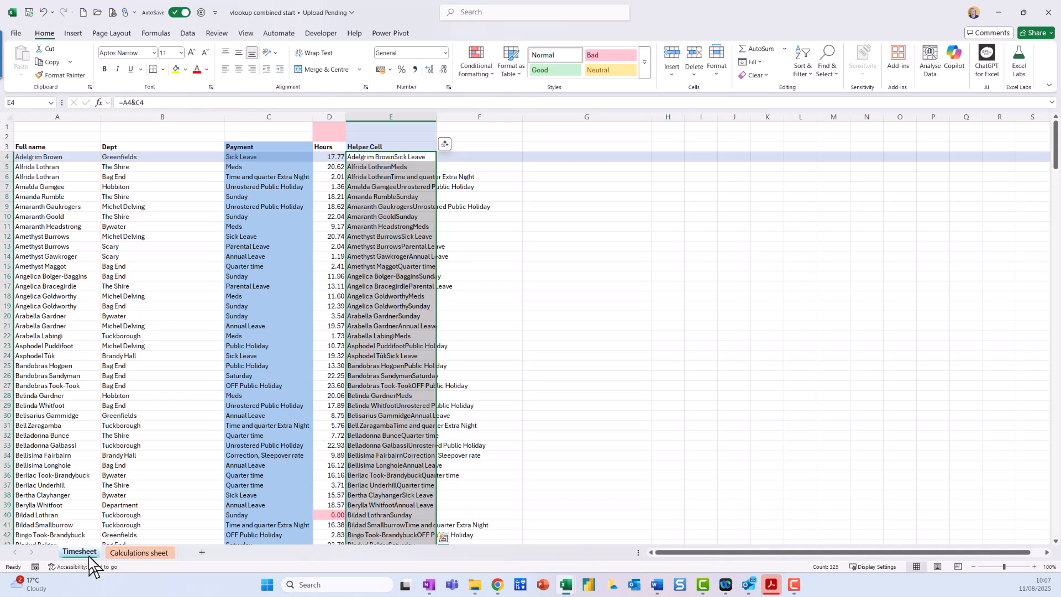
pyautogui.click(76, 120)
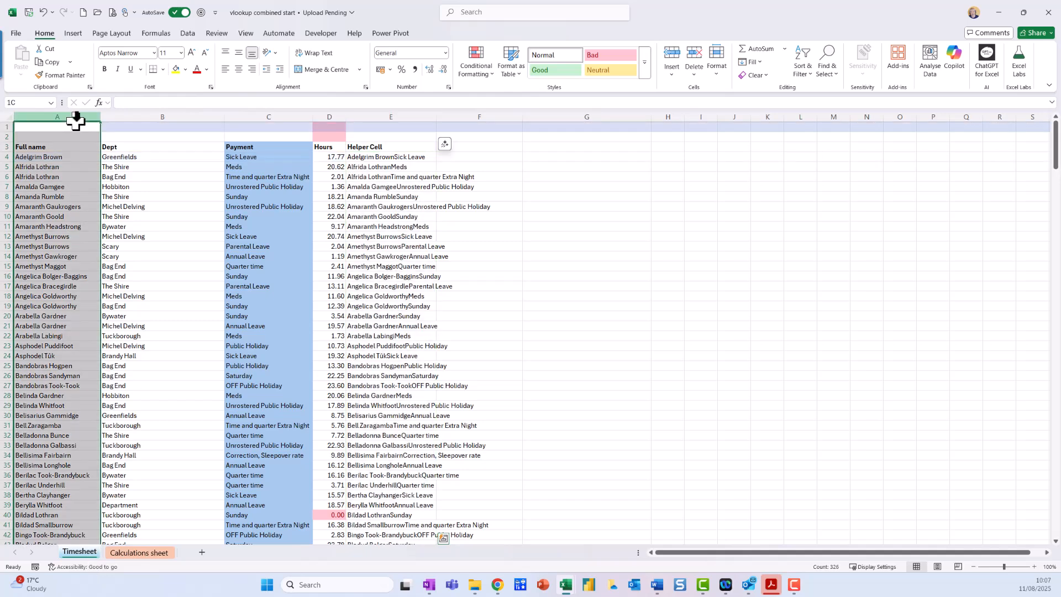
pyautogui.click(477, 69)
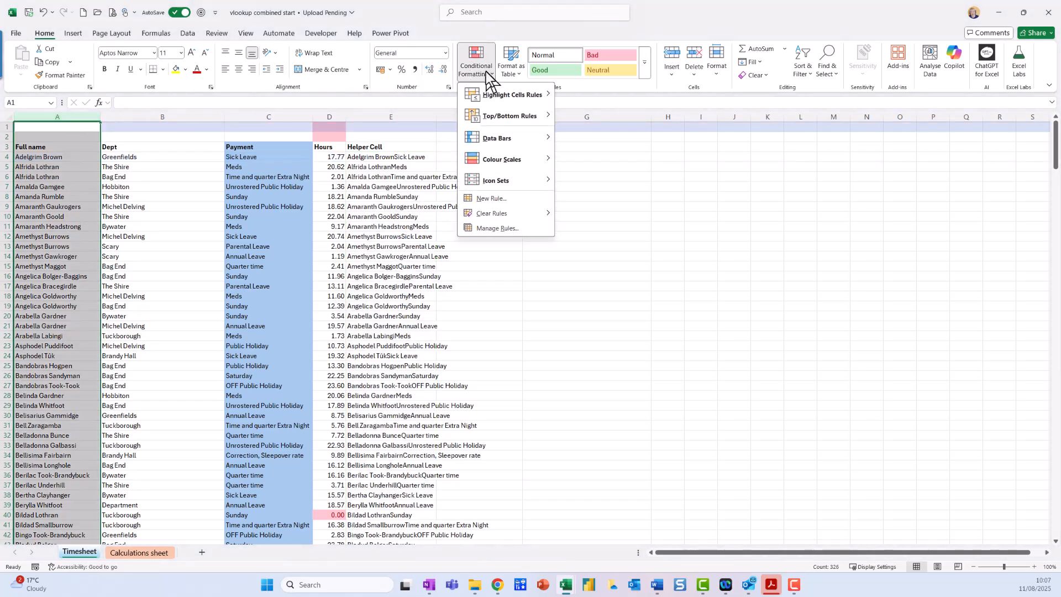
pyautogui.moveTo(499, 106)
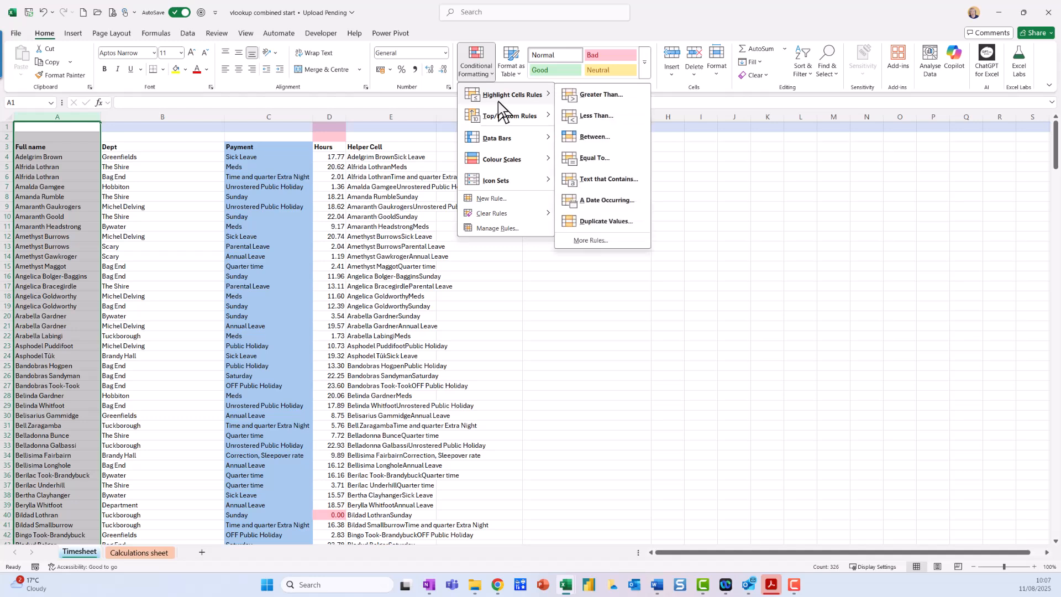
pyautogui.click(606, 221)
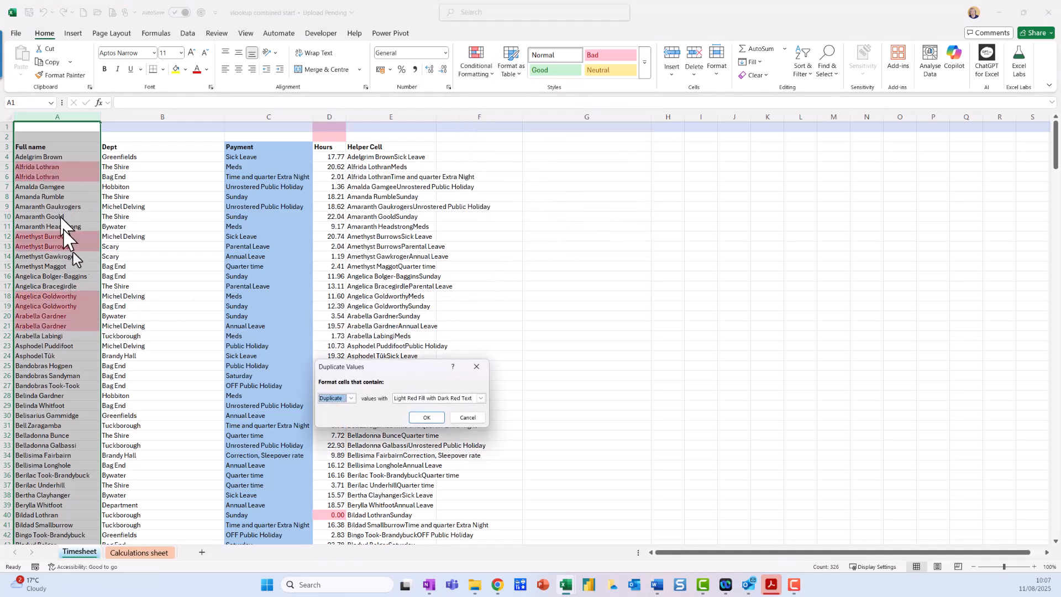
pyautogui.click(469, 418)
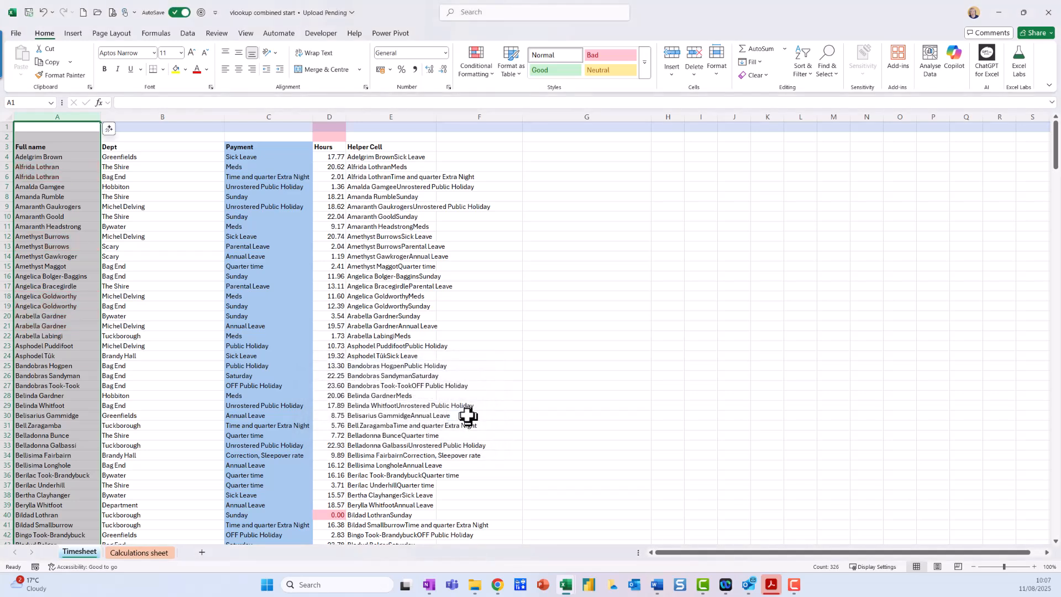
# Try listing the unique employee names in A3 of the Calculations sheet with =UNIQUE(Timesheet!A:A), and clear that formula
pyautogui.click(139, 553)
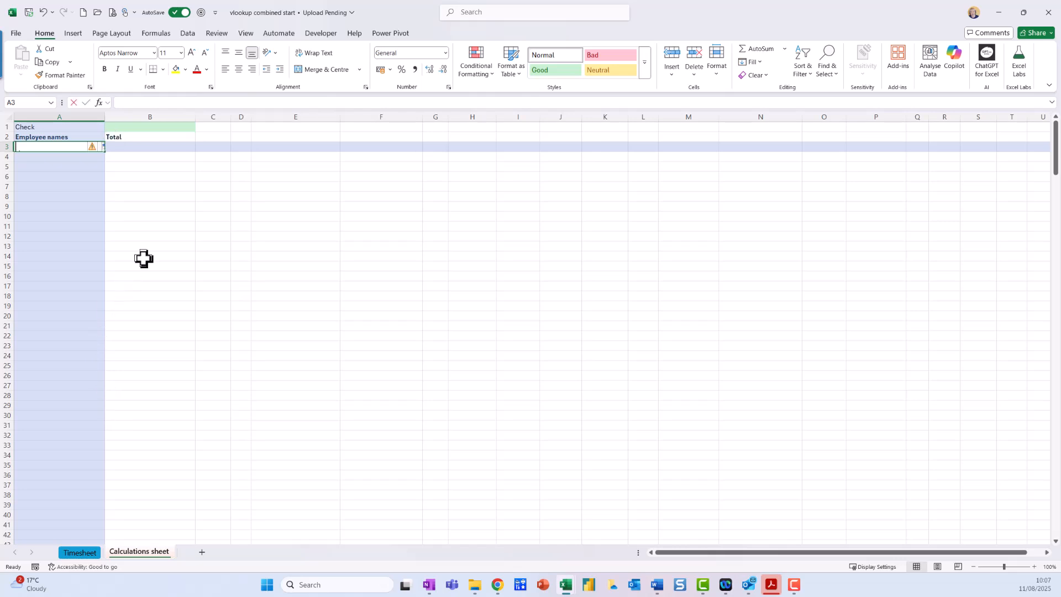
pyautogui.write('=uniqu')
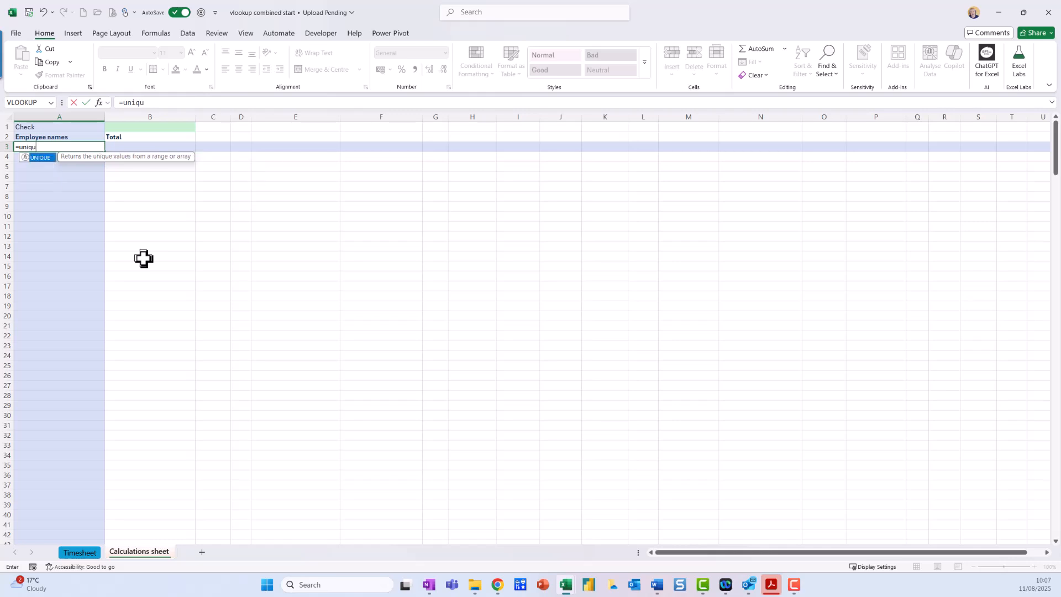
pyautogui.write('e(')
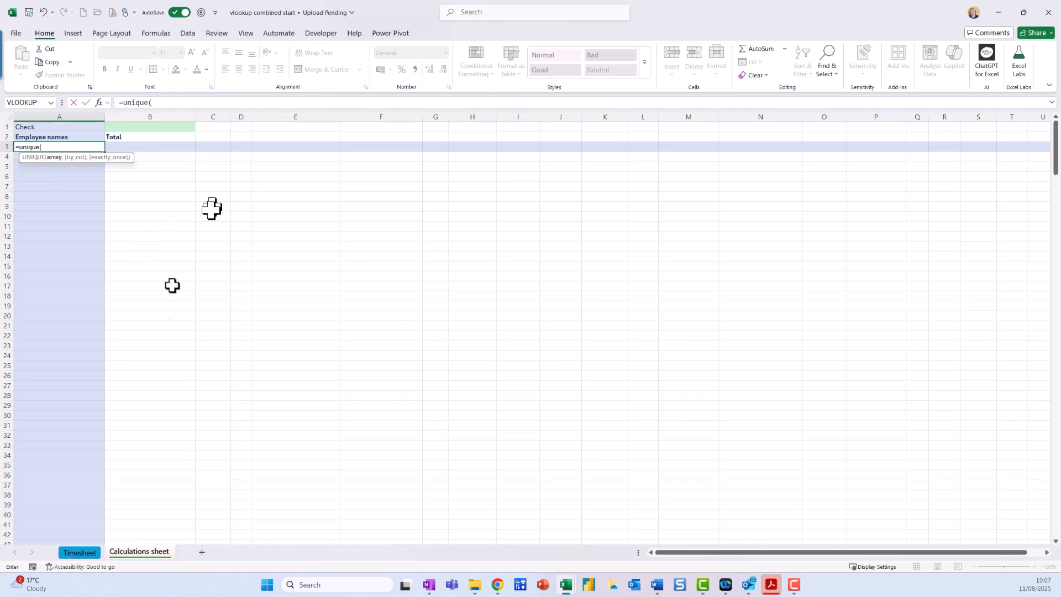
pyautogui.click(78, 558)
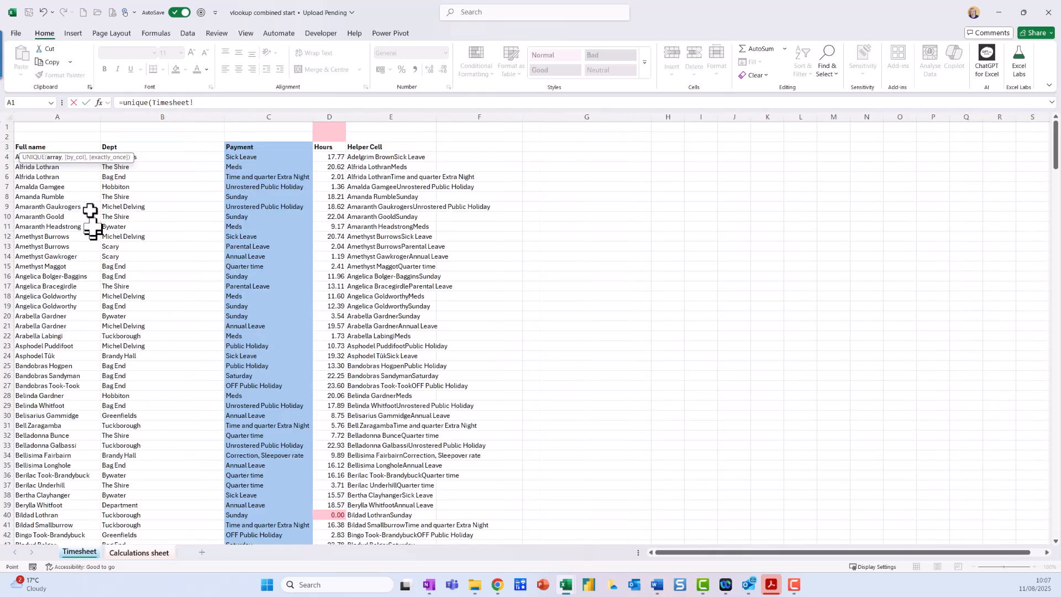
pyautogui.click(71, 117)
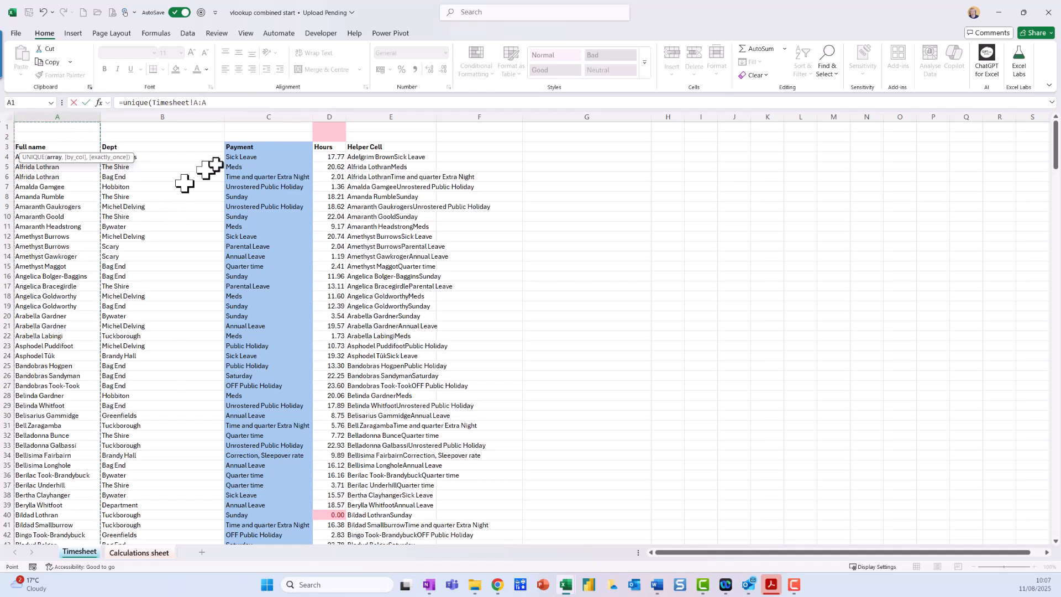
pyautogui.click(232, 103)
pyautogui.write(')')
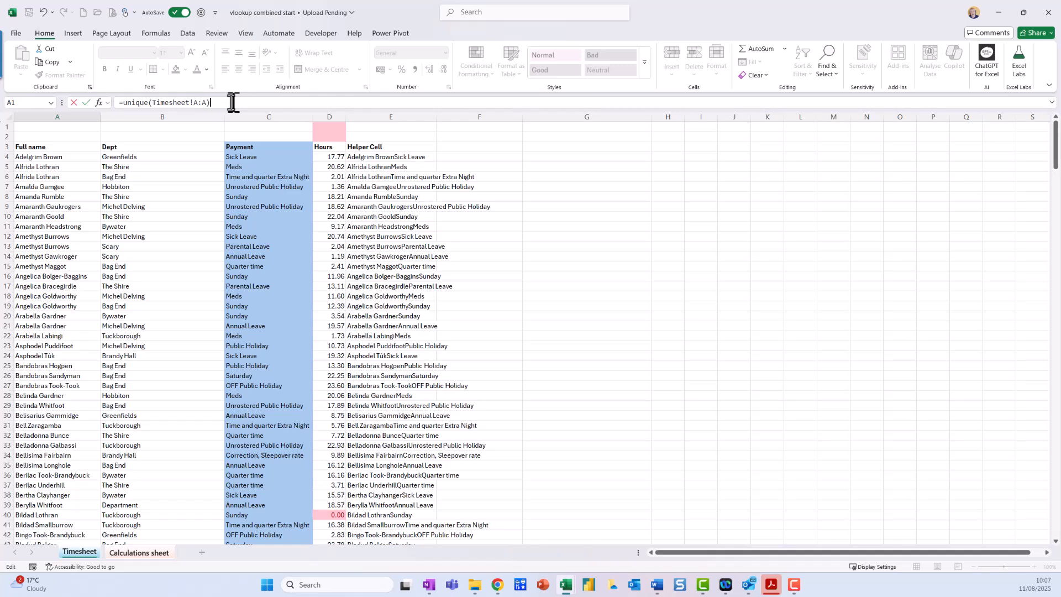
pyautogui.press('Return')
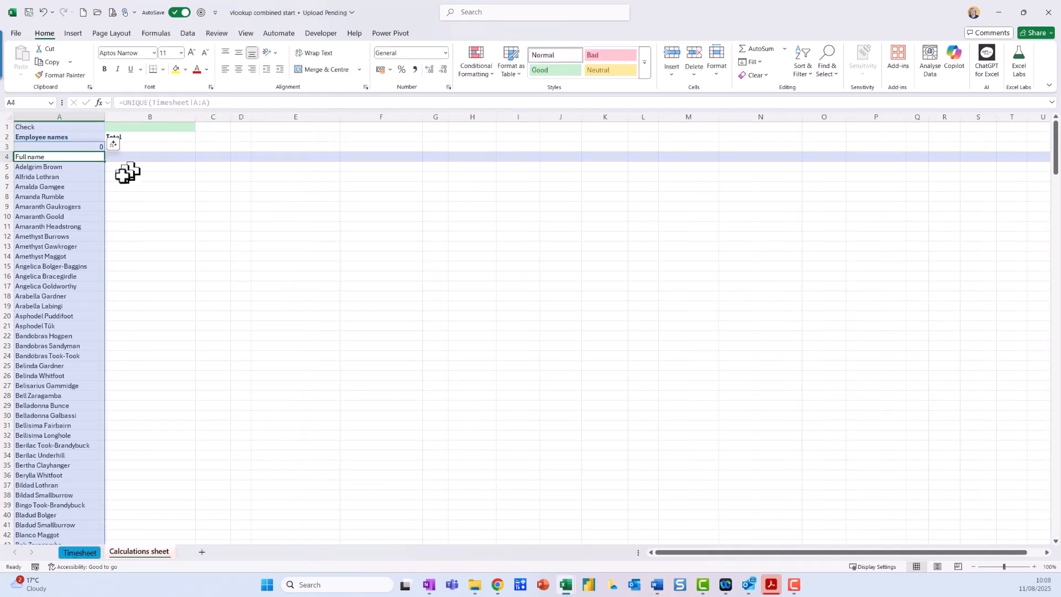
pyautogui.moveTo(71, 152); pyautogui.dragTo(70, 147)
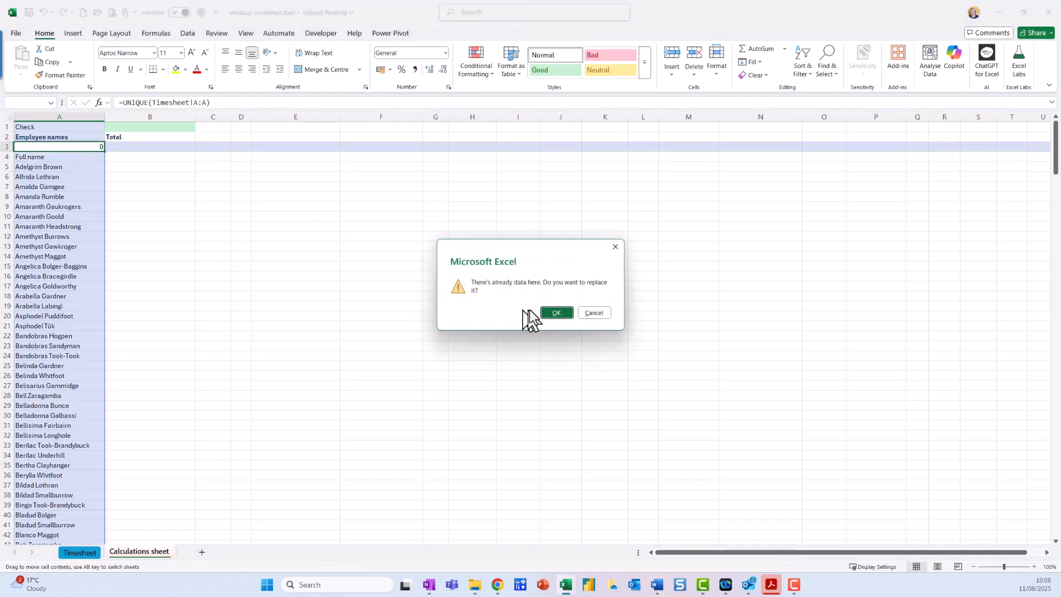
pyautogui.click(553, 314)
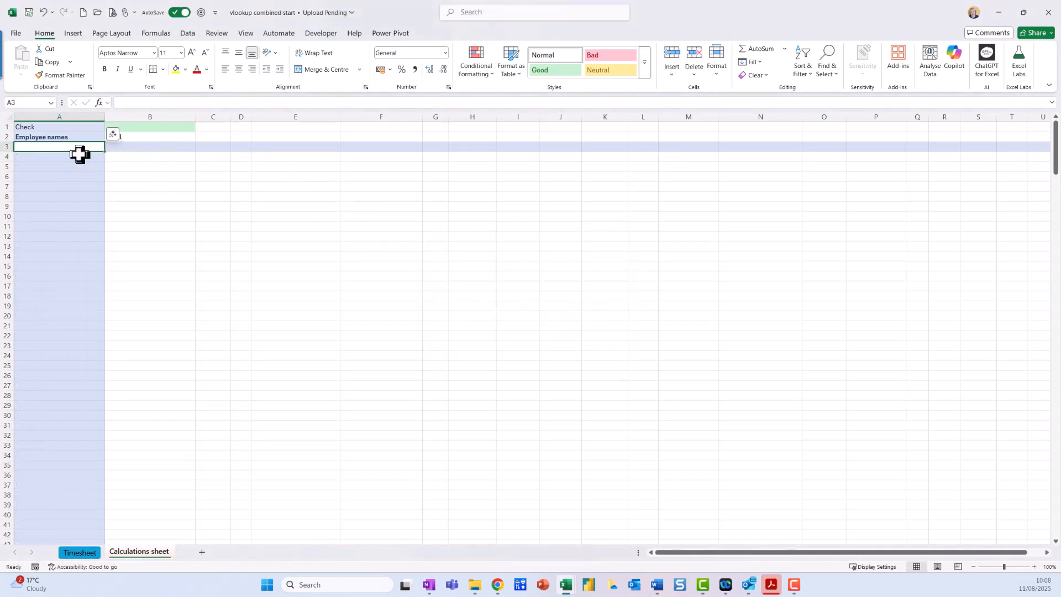
# List the unique employee names from cell A3 of the Calculations sheet with =UNIQUE(Timesheet!A4:A328)
pyautogui.write('=uniq')
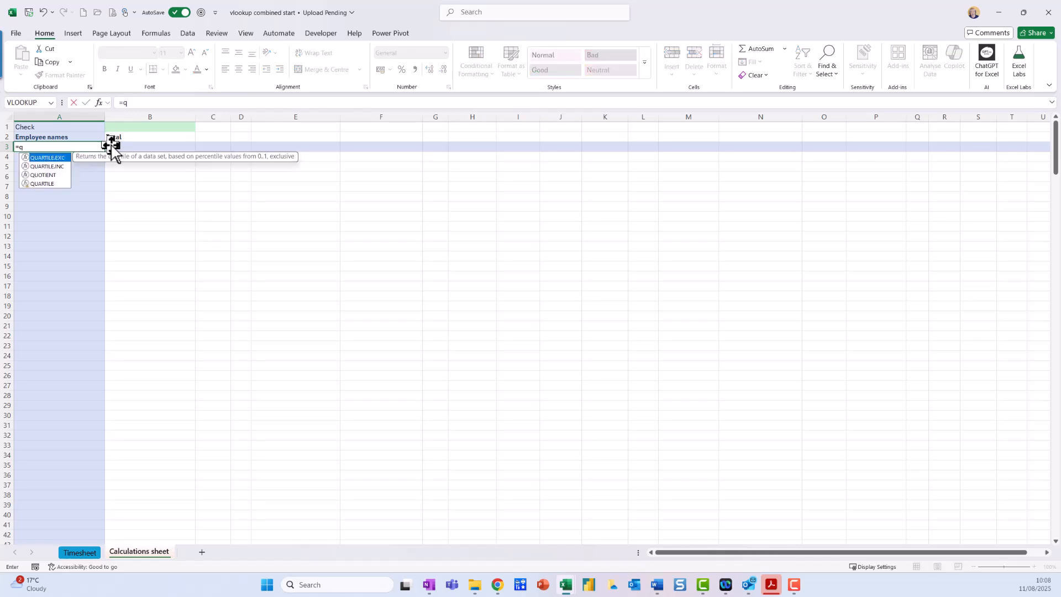
pyautogui.write('ue(')
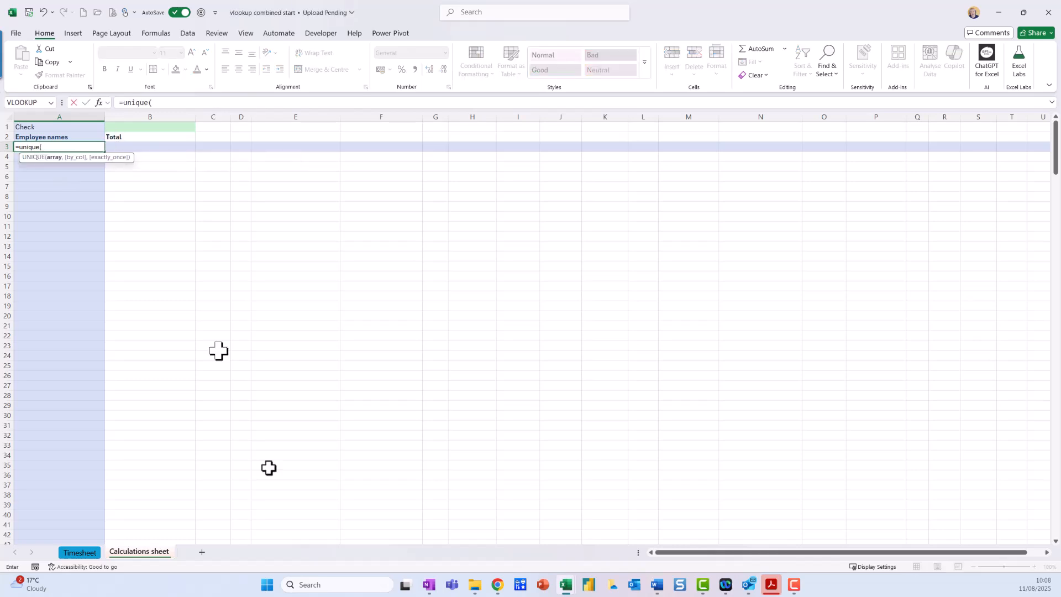
pyautogui.click(78, 552)
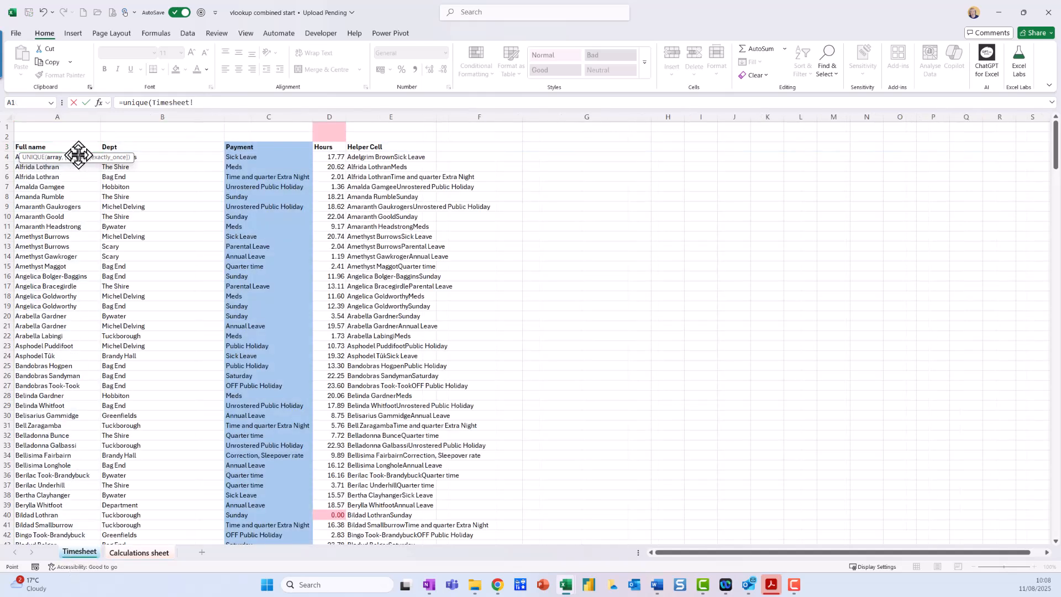
pyautogui.click(82, 156)
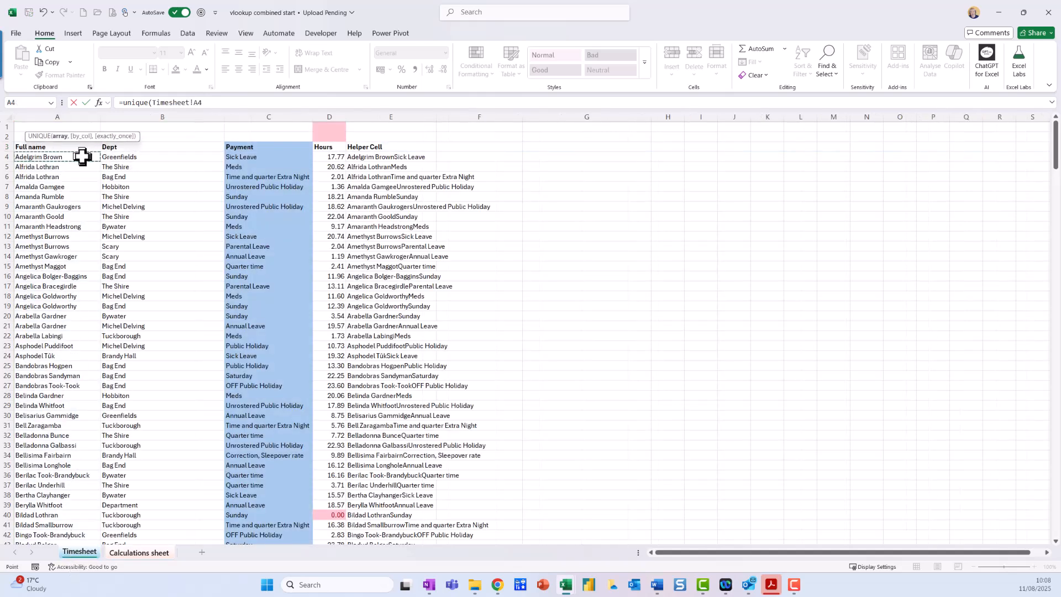
pyautogui.hotkey('ctrl', 'shift', 'Down')
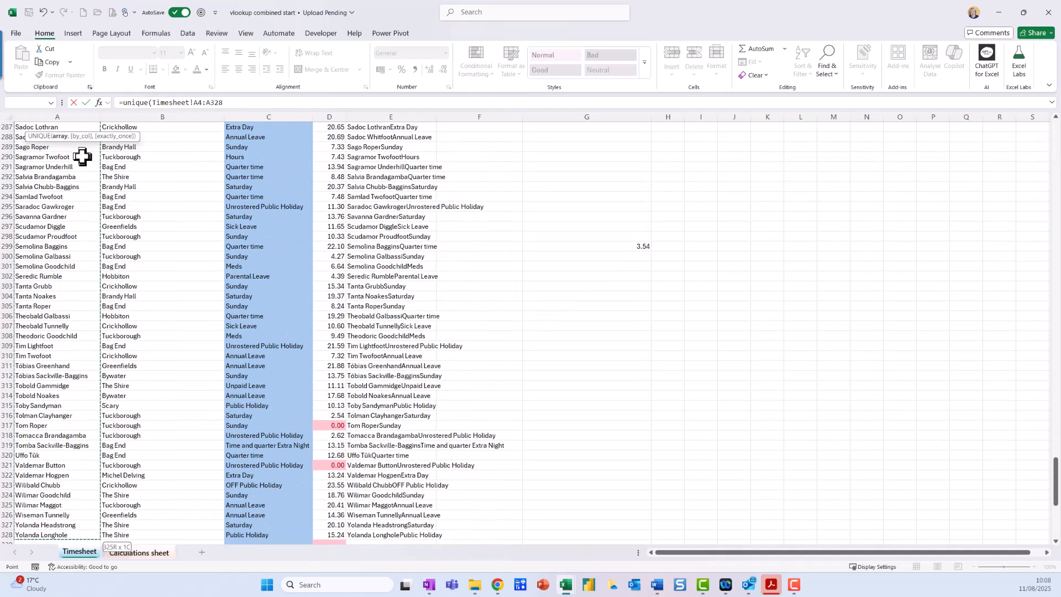
pyautogui.click(260, 102)
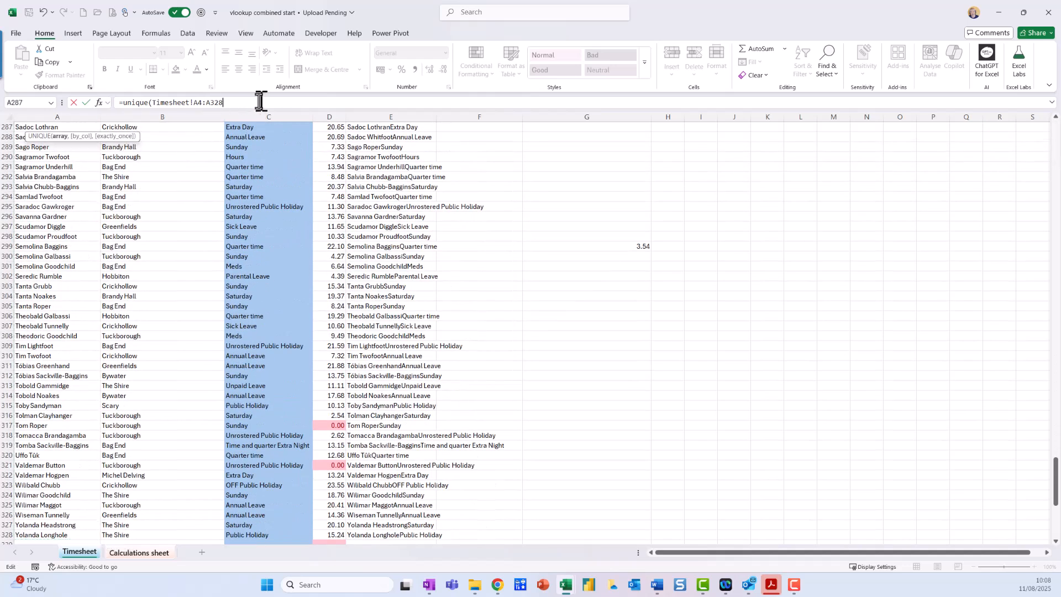
pyautogui.write(')')
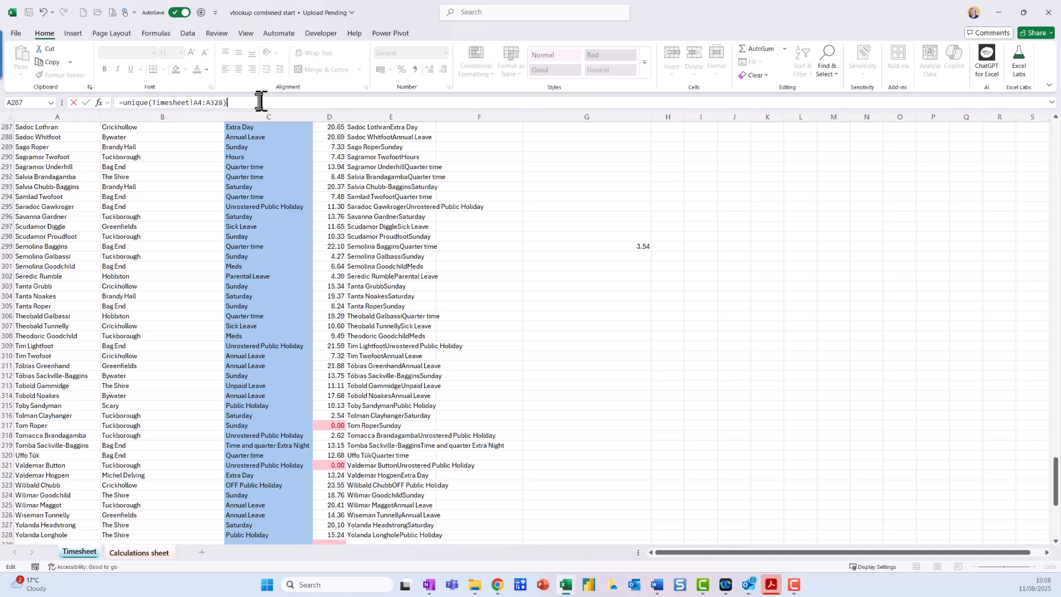
pyautogui.press('Return')
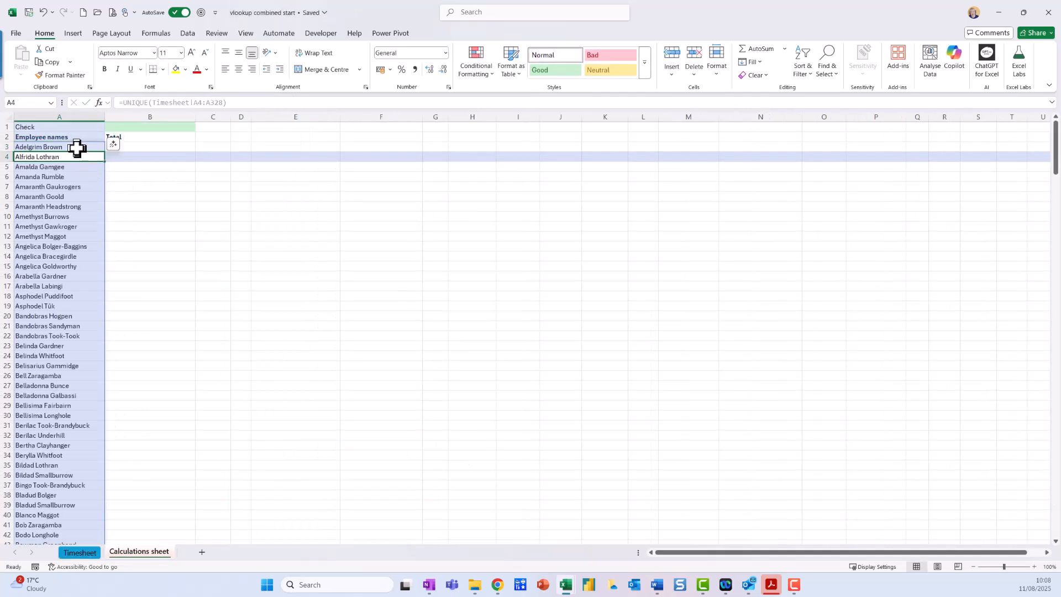
# Compare the formula shown for A3 with the one shown for cell A8 further down the employee name list
pyautogui.click(77, 148)
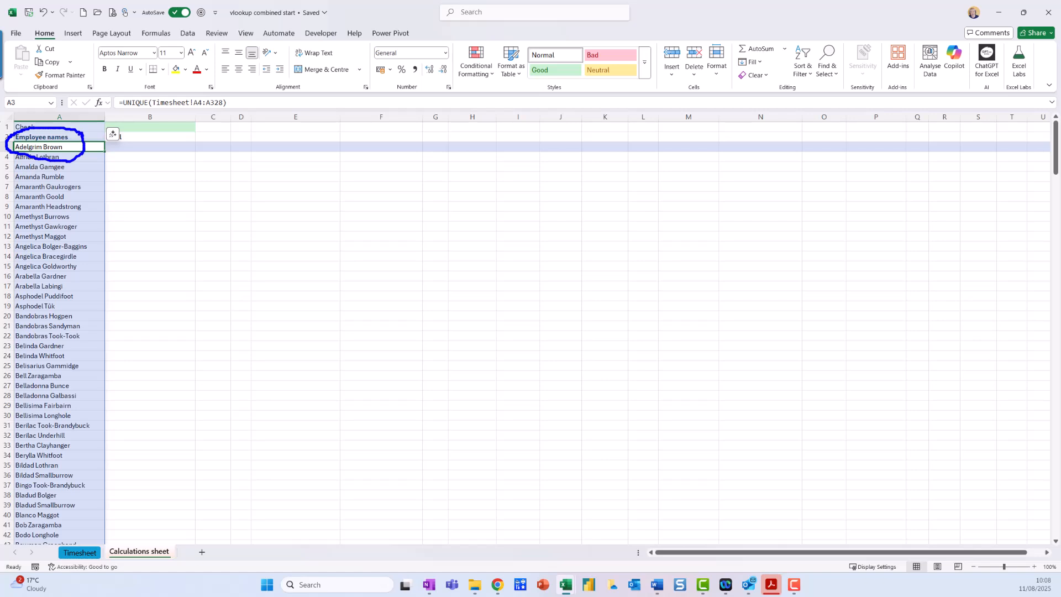
pyautogui.click(69, 197)
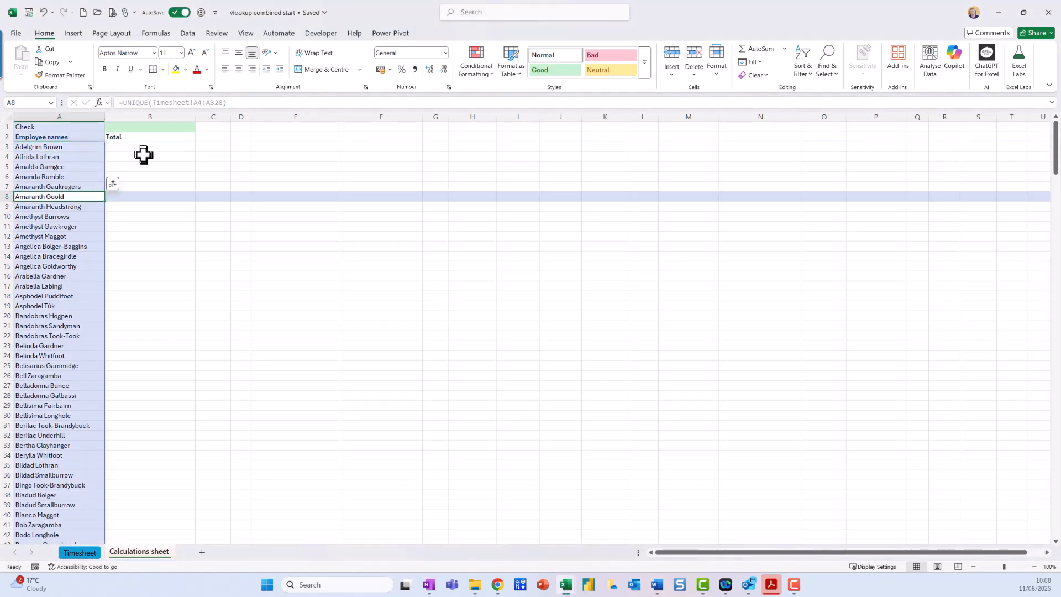
pyautogui.moveTo(227, 89)
pyautogui.mouseDown()
pyautogui.moveTo(128, 130)
pyautogui.moveTo(220, 77)
pyautogui.mouseUp()
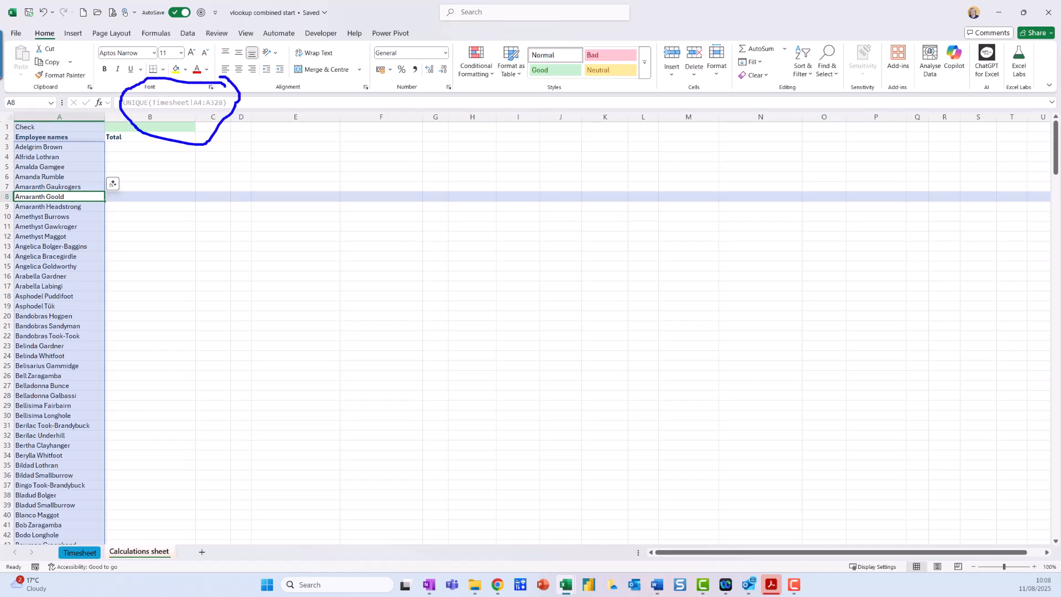
pyautogui.click(154, 147)
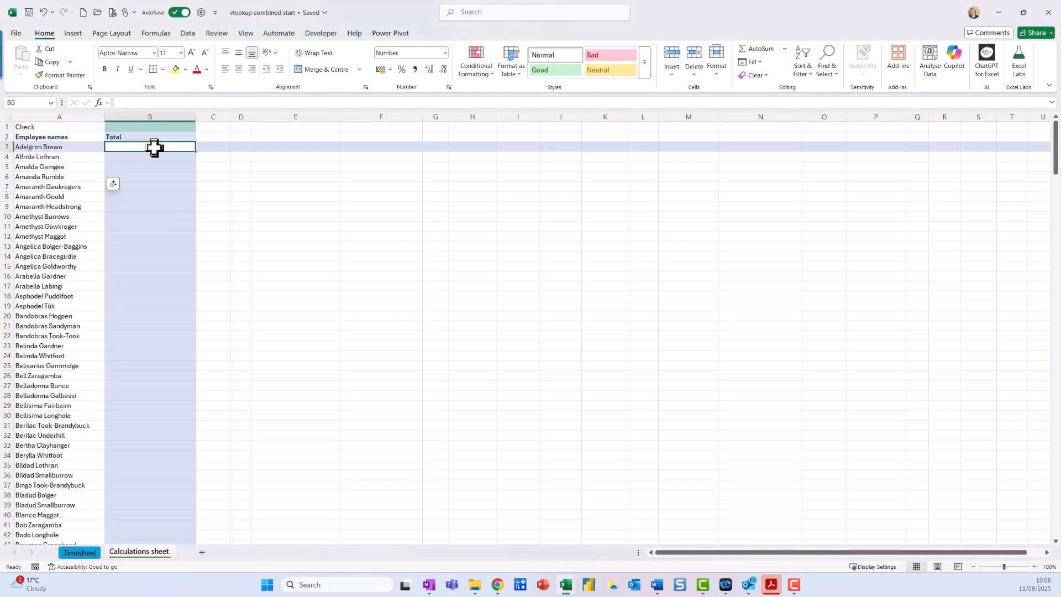
# List the unique payment types across row 2 from C2 of the Calculations sheet with =TRANSPOSE(UNIQUE(Timesheet!C135:C328)), accepting the suggested bracket correction
pyautogui.click(226, 137)
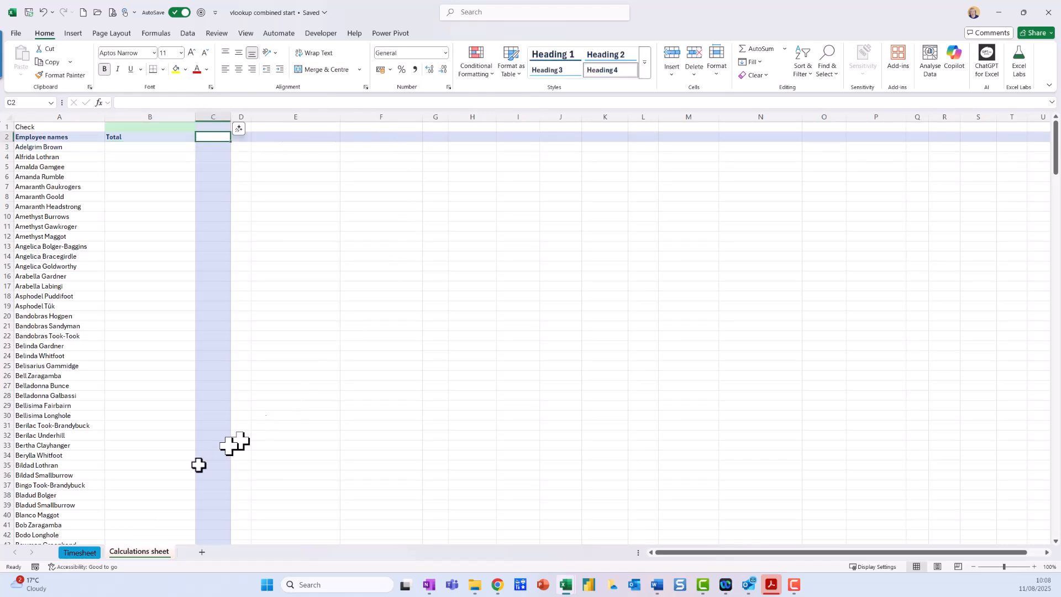
pyautogui.click(87, 550)
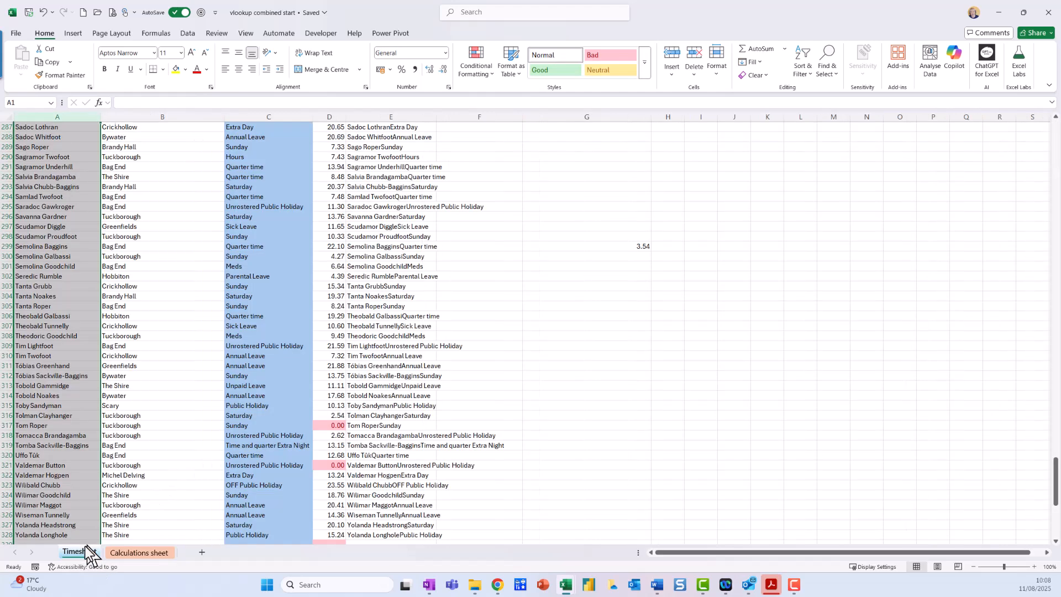
pyautogui.scroll(20, 266, 273)
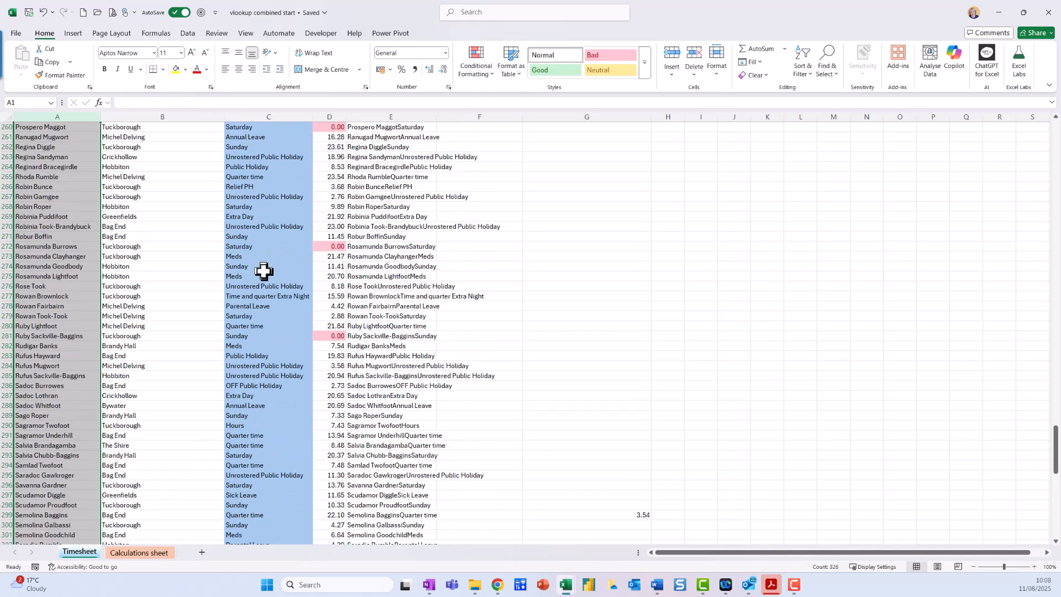
pyautogui.scroll(20, 243, 197)
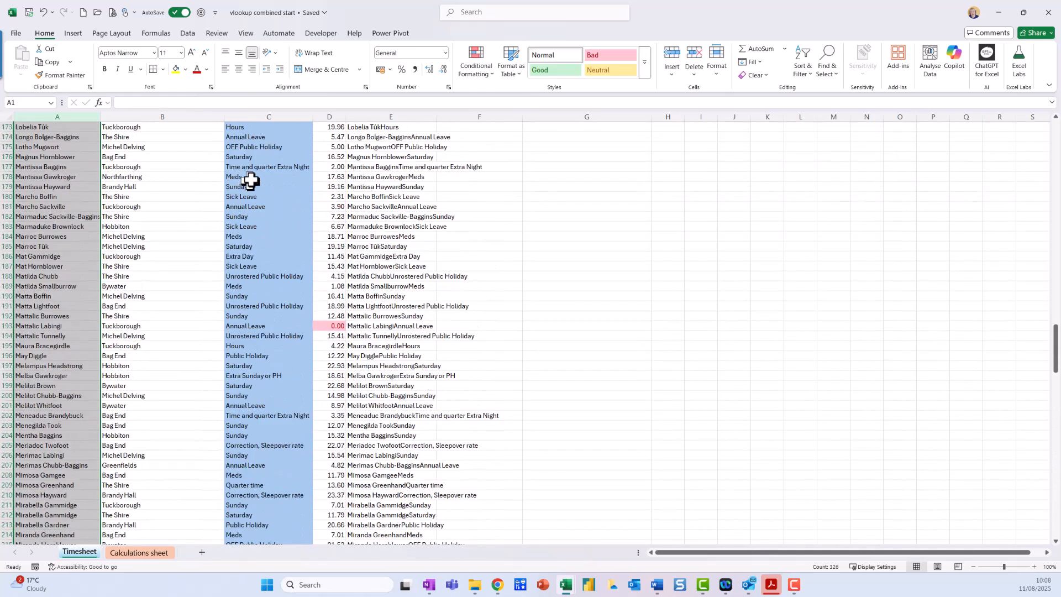
pyautogui.click(156, 554)
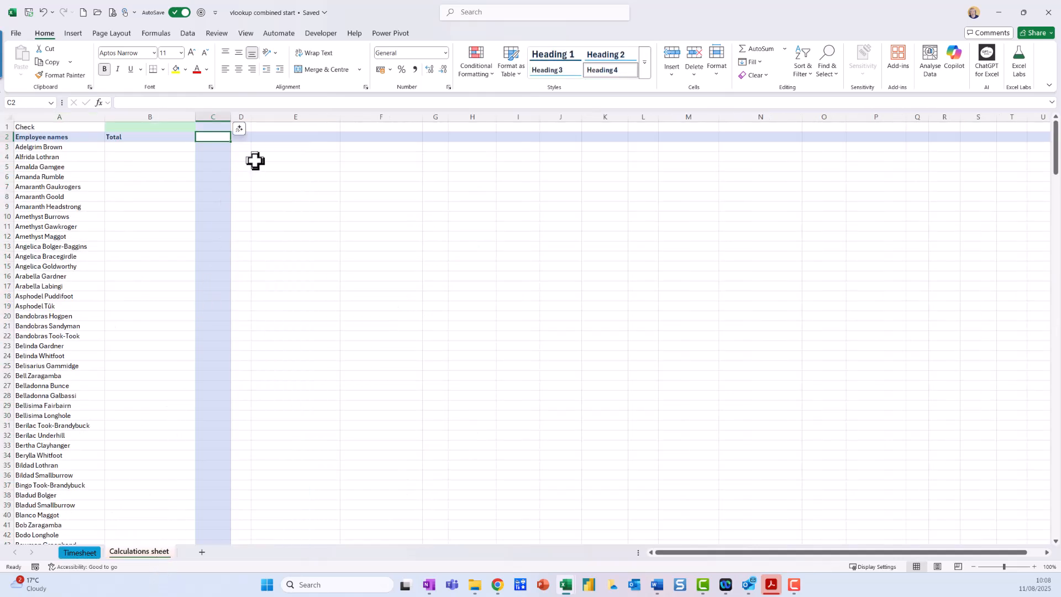
pyautogui.write('=t')
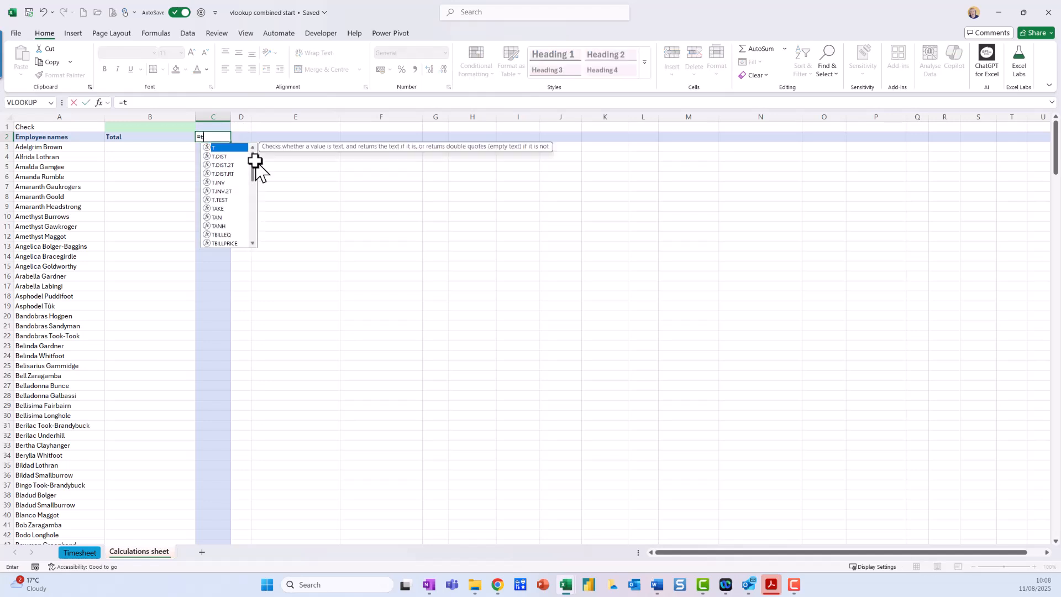
pyautogui.write('ranspos')
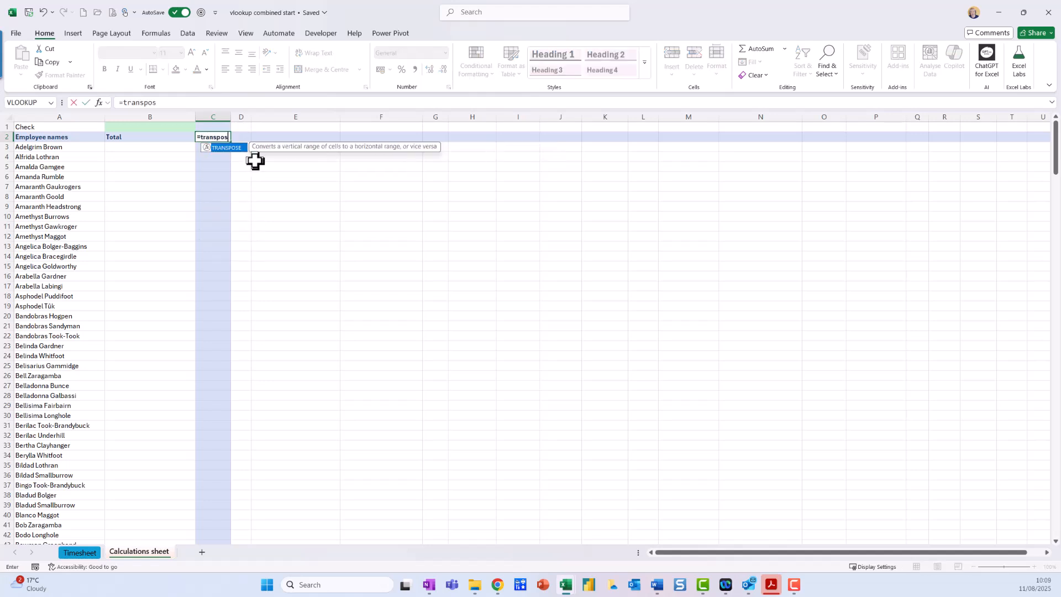
pyautogui.write('e(unique(')
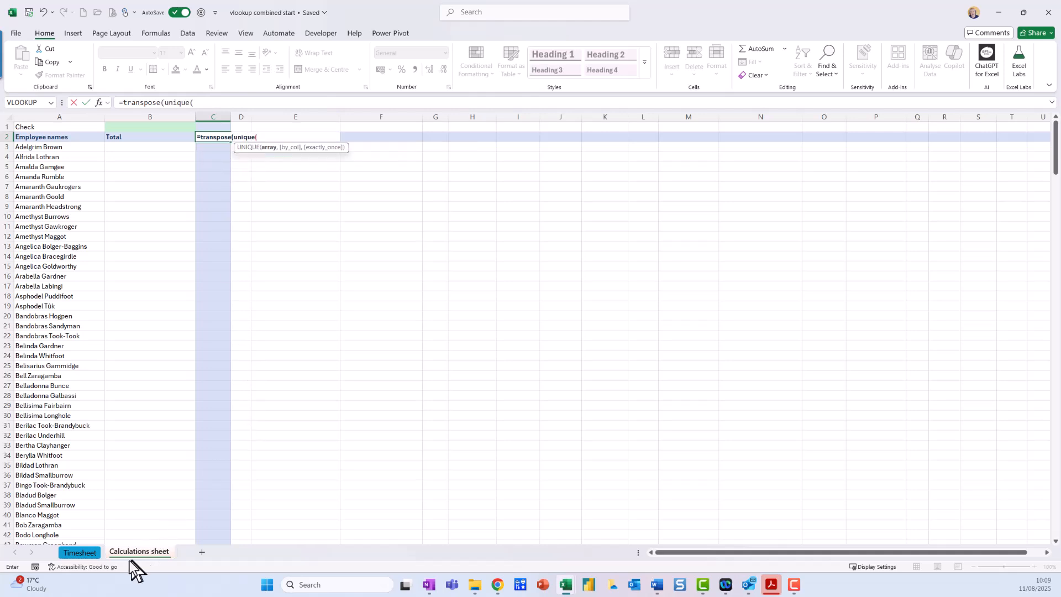
pyautogui.click(80, 552)
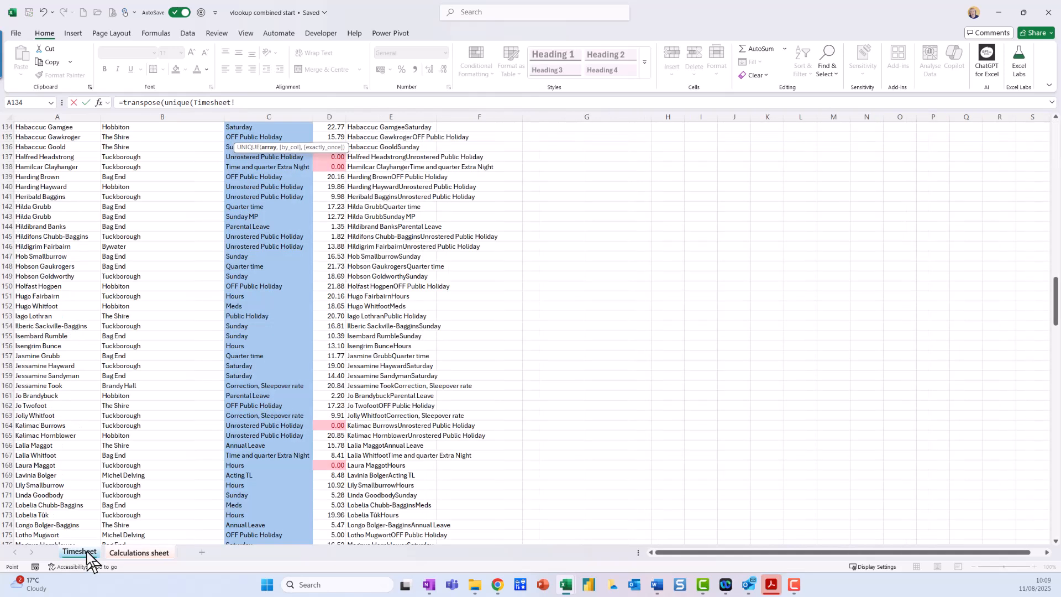
pyautogui.click(243, 136)
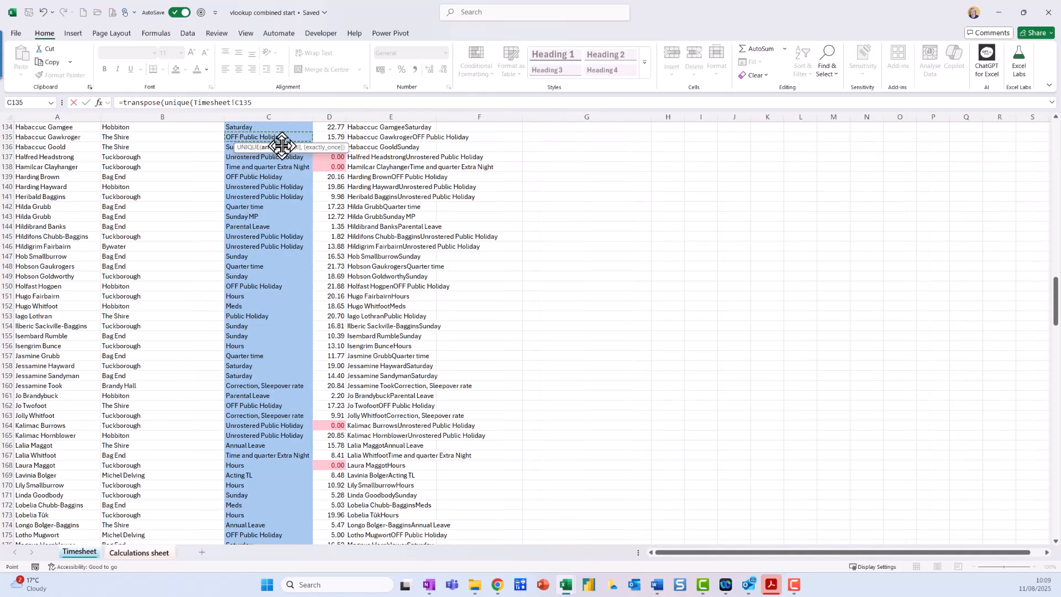
pyautogui.hotkey('ctrl', 'shift', 'Down')
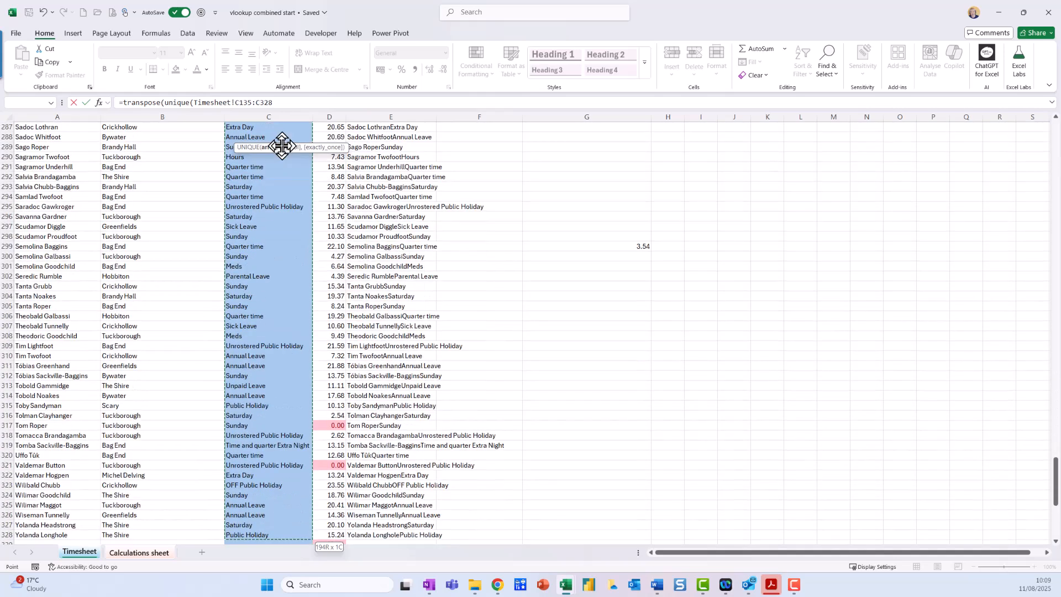
pyautogui.click(307, 104)
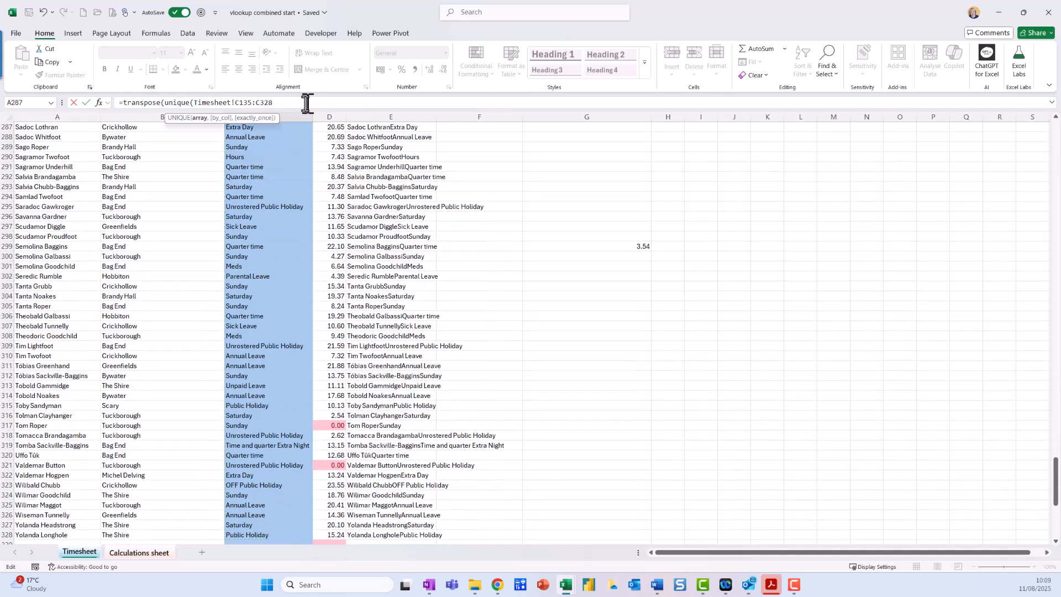
pyautogui.write(')')
pyautogui.press('Return')
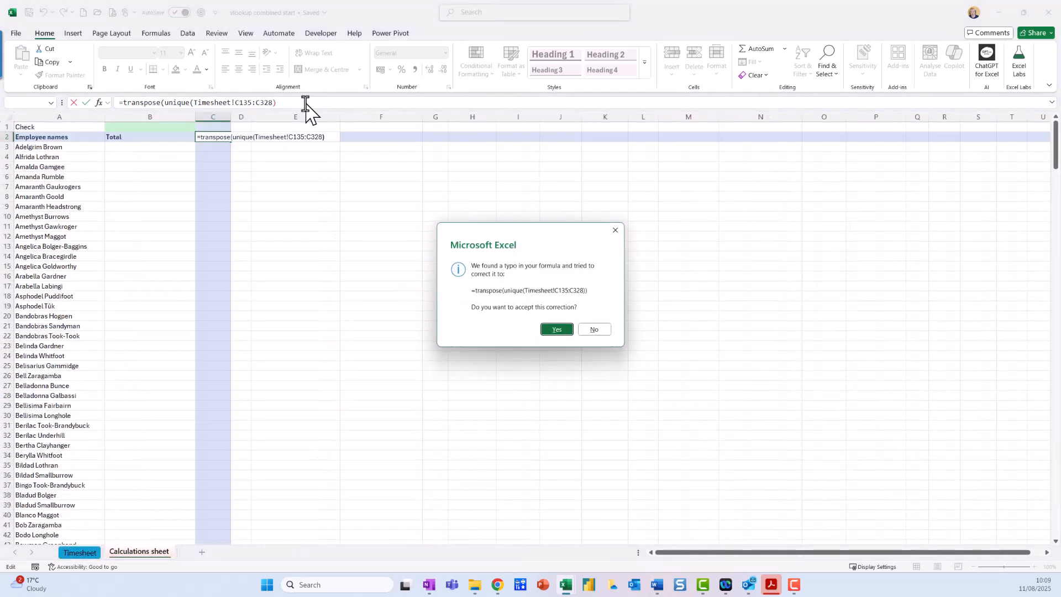
pyautogui.click(557, 329)
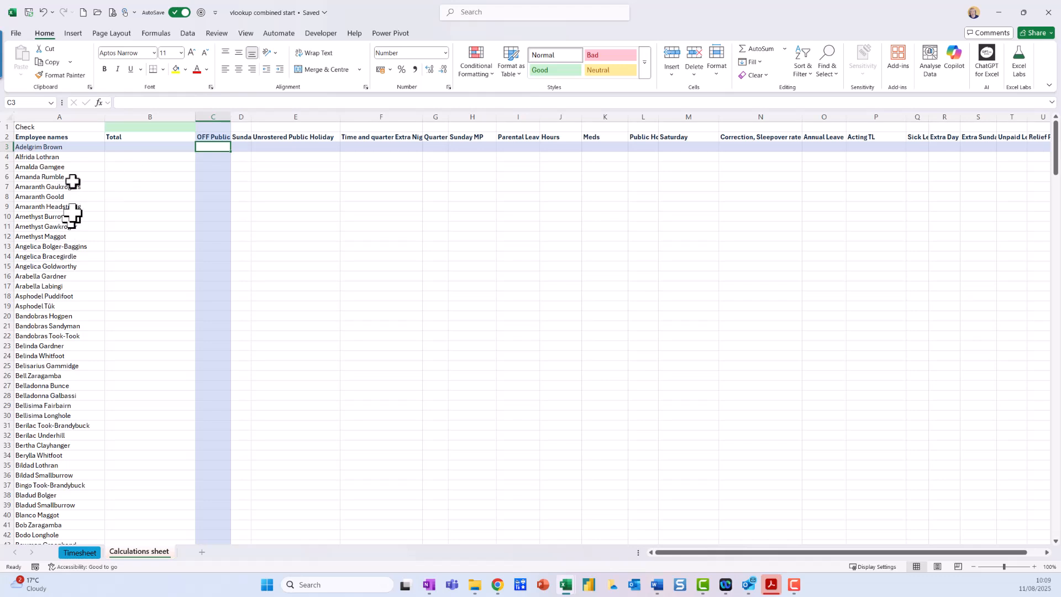
# Apply a Duplicate Values highlight with Light Red Fill with Dark Red Text to column A and check the employee names for repeats
pyautogui.click(69, 114)
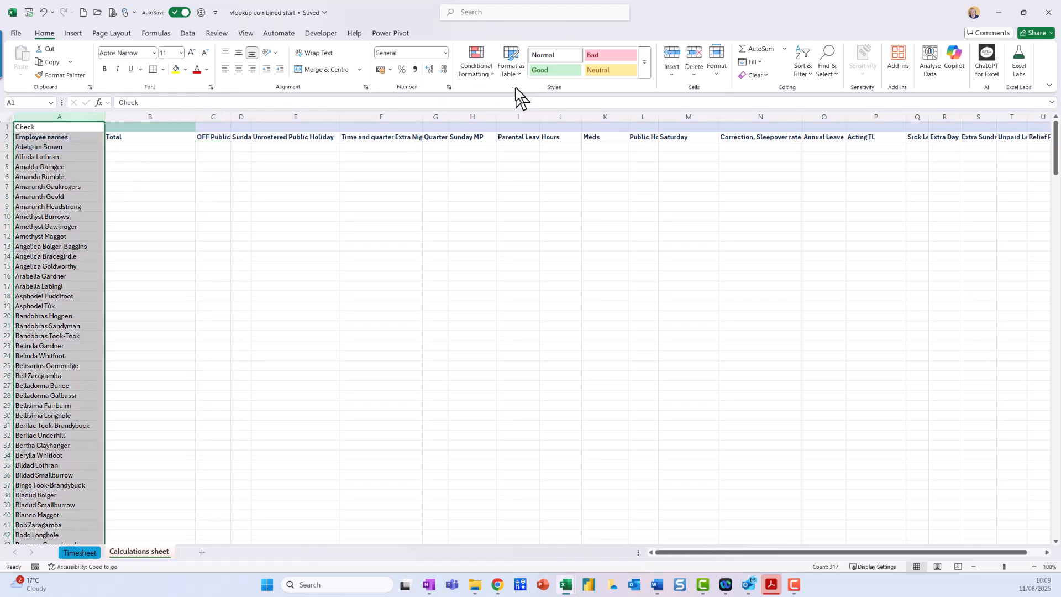
pyautogui.click(486, 78)
pyautogui.moveTo(495, 98)
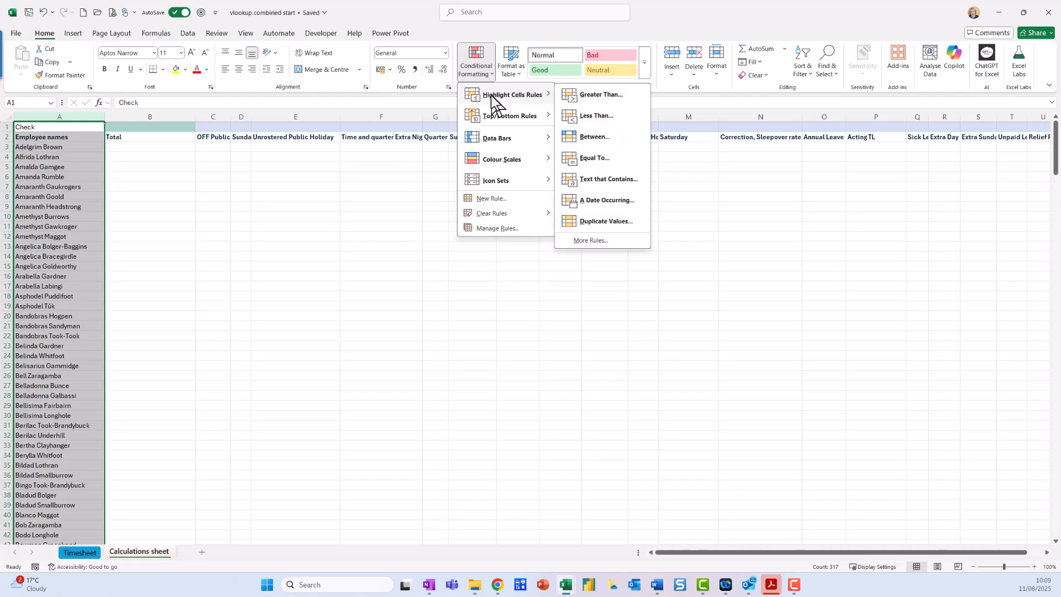
pyautogui.click(602, 230)
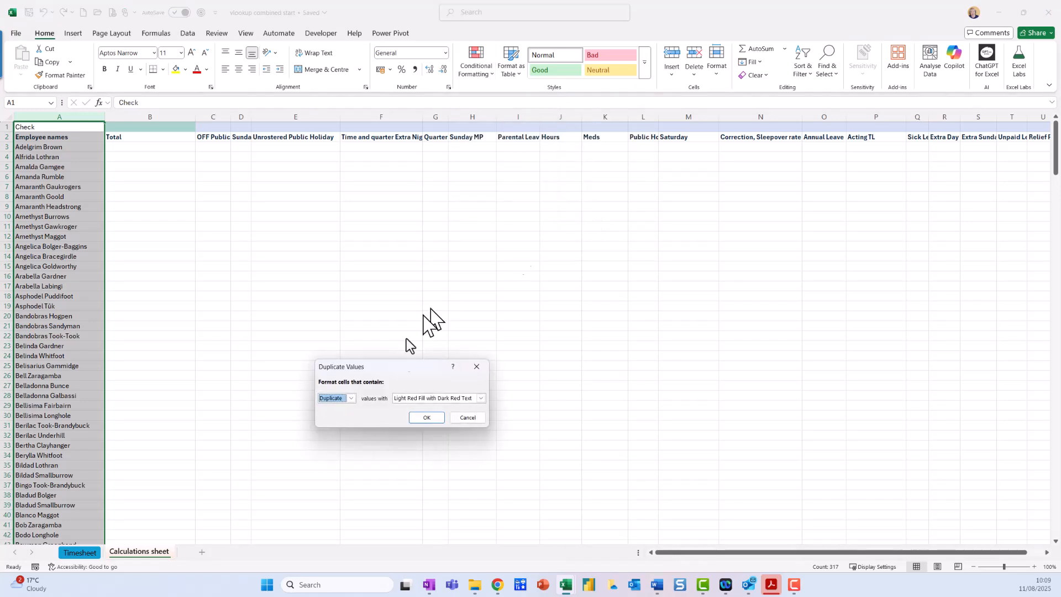
pyautogui.click(432, 420)
pyautogui.scroll(-6, 47, 302)
pyautogui.scroll(-20, 46, 302)
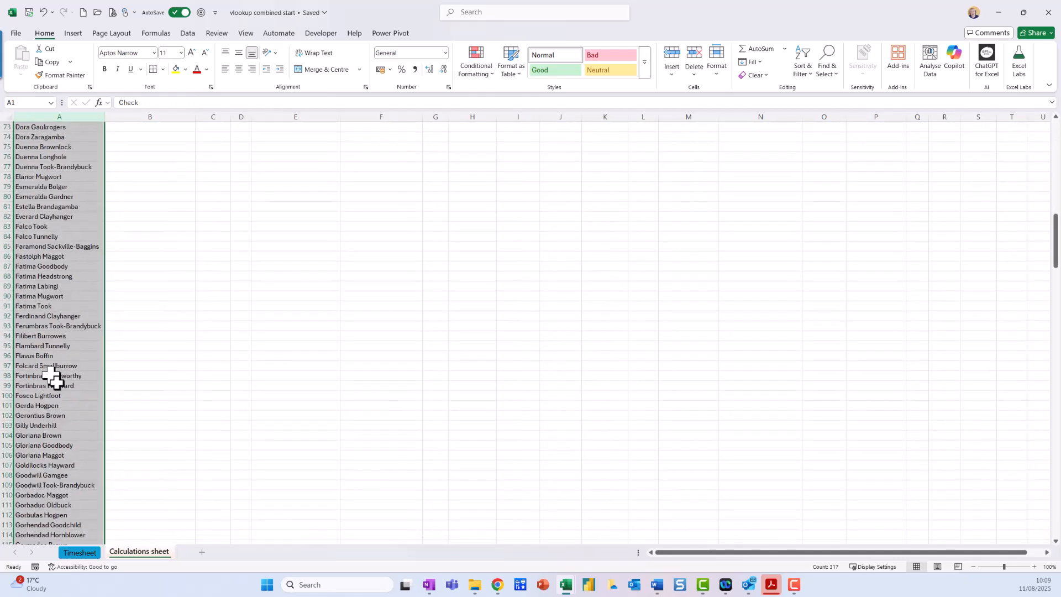
pyautogui.scroll(-20, 45, 391)
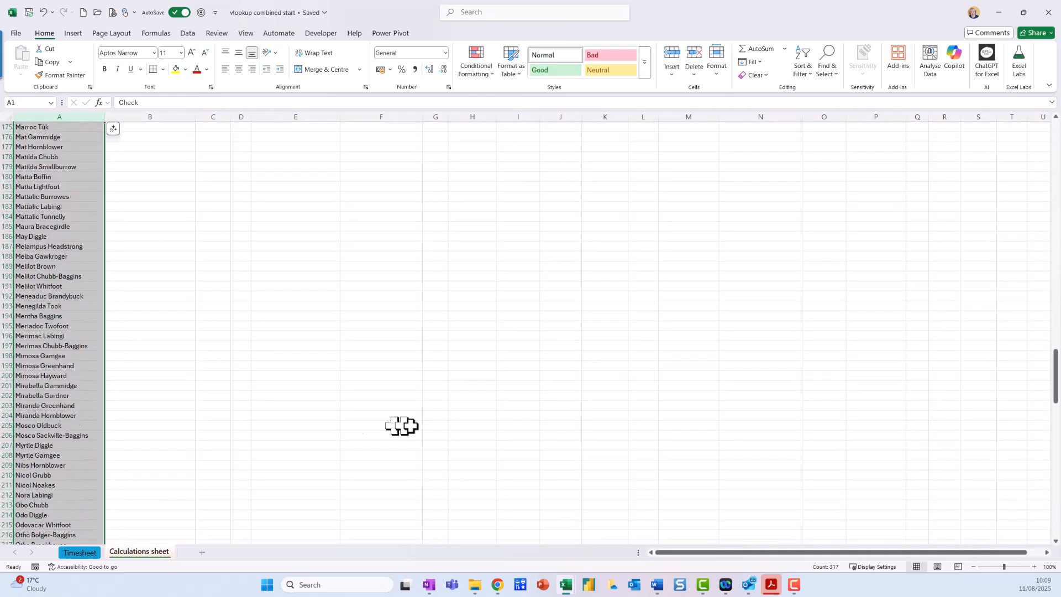
pyautogui.moveTo(1056, 380); pyautogui.dragTo(1024, 141)
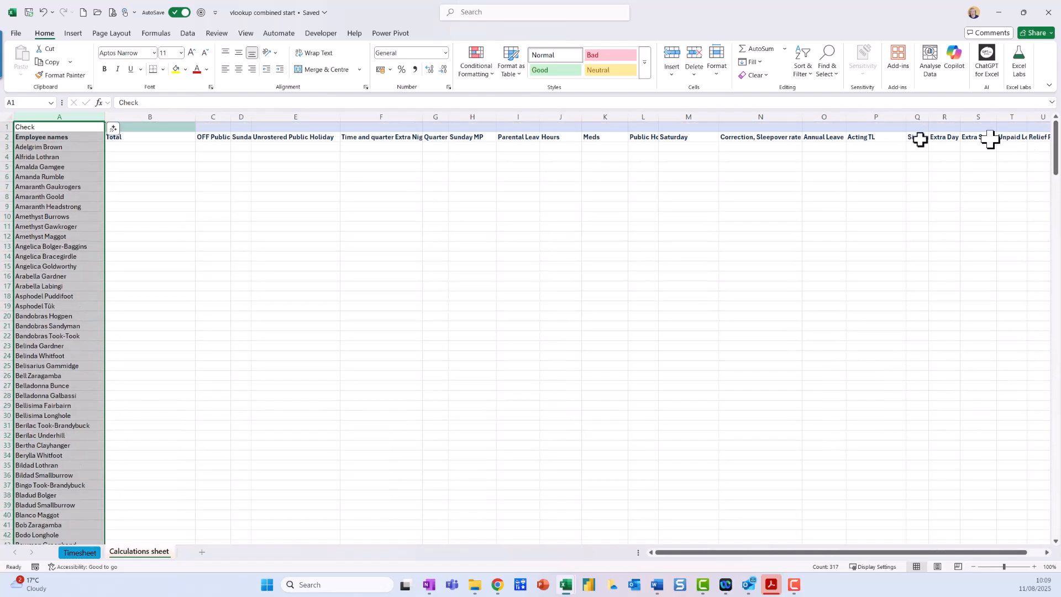
# Widen column C of the Calculations sheet so its full OFF Public Holiday heading fits
pyautogui.click(221, 148)
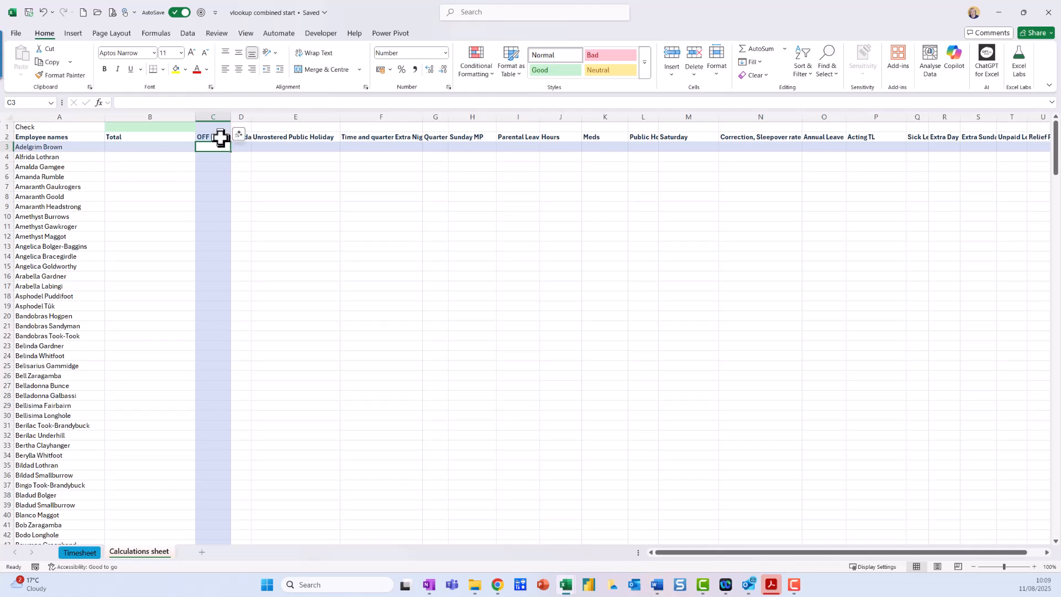
pyautogui.moveTo(230, 116); pyautogui.dragTo(256, 115)
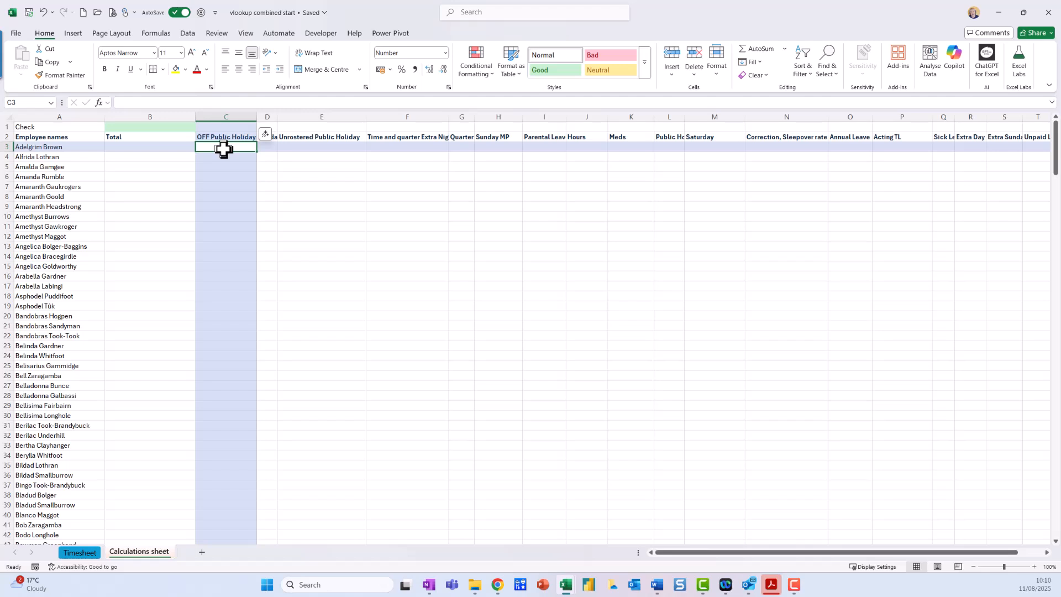
pyautogui.click(167, 34)
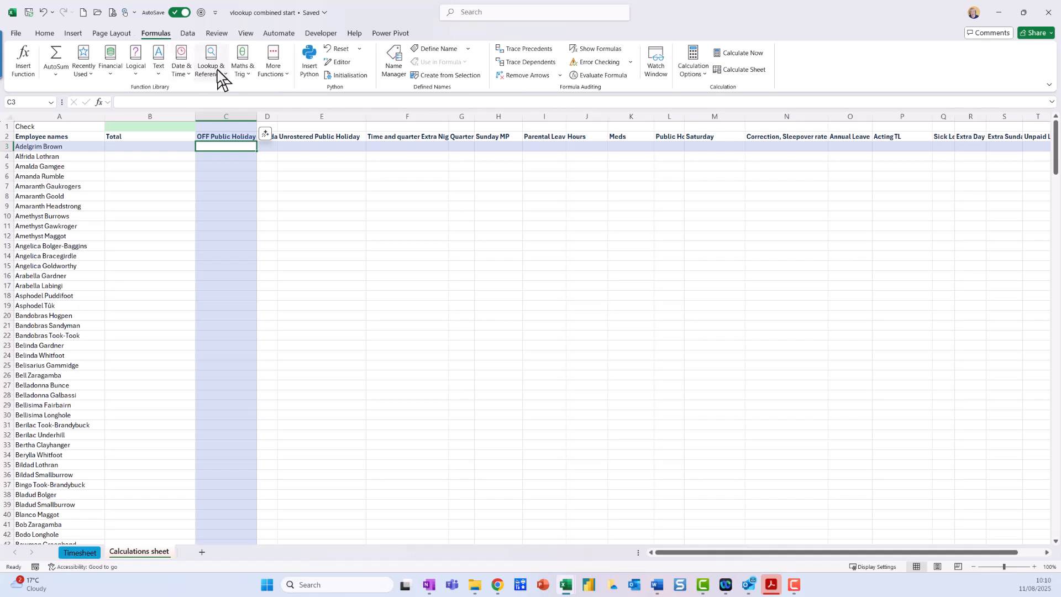
pyautogui.click(217, 70)
pyautogui.scroll(-5, 230, 308)
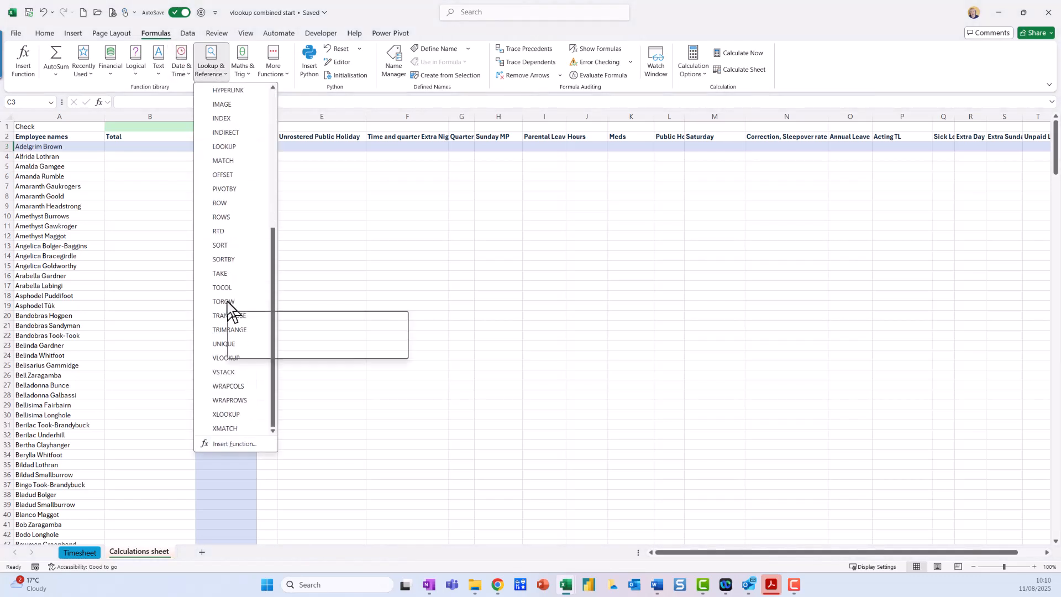
pyautogui.click(236, 416)
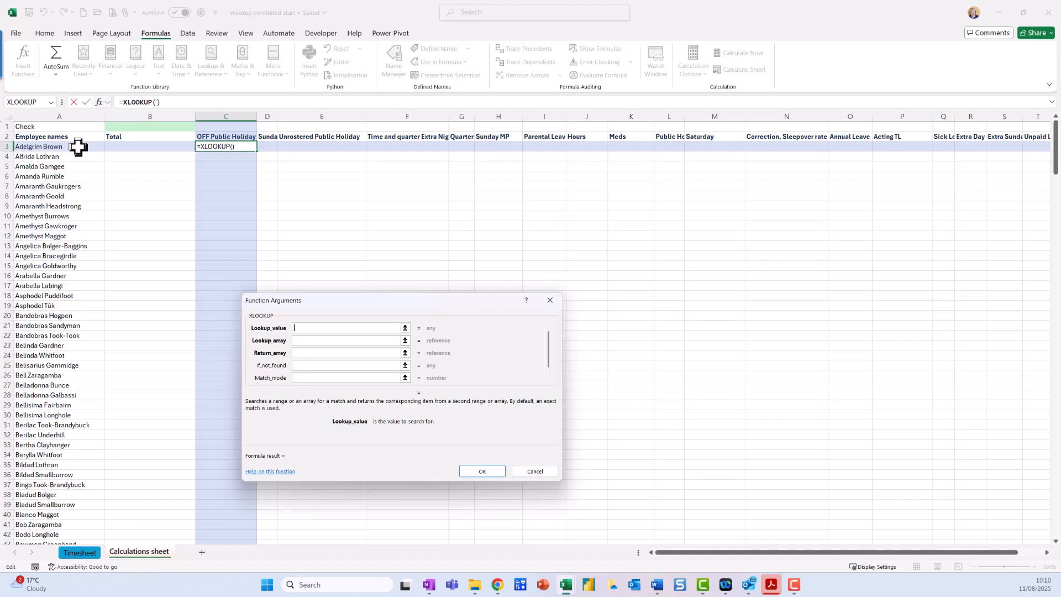
pyautogui.click(78, 146)
pyautogui.write('&')
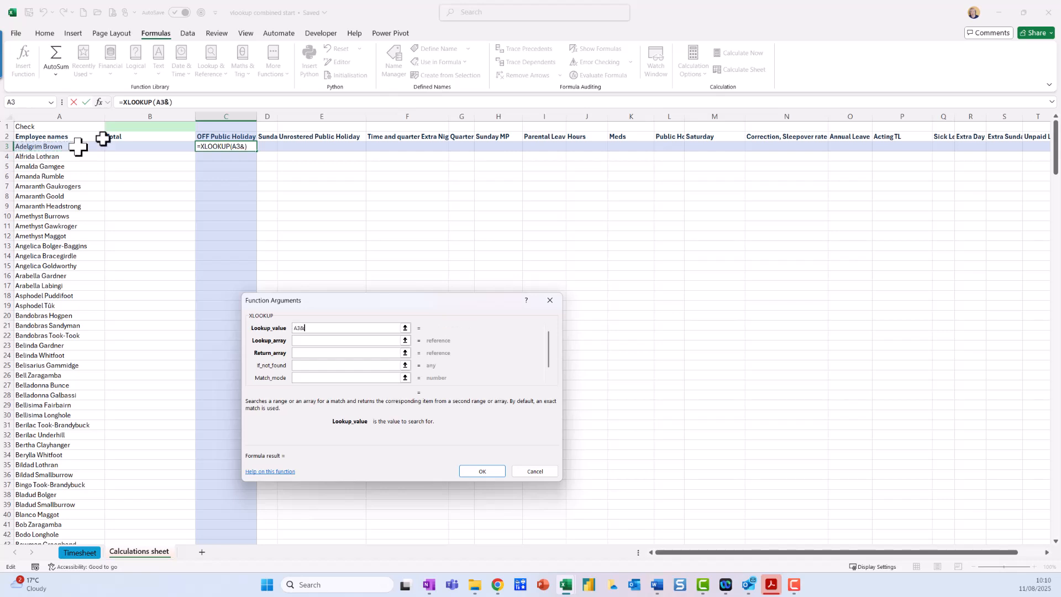
pyautogui.click(243, 137)
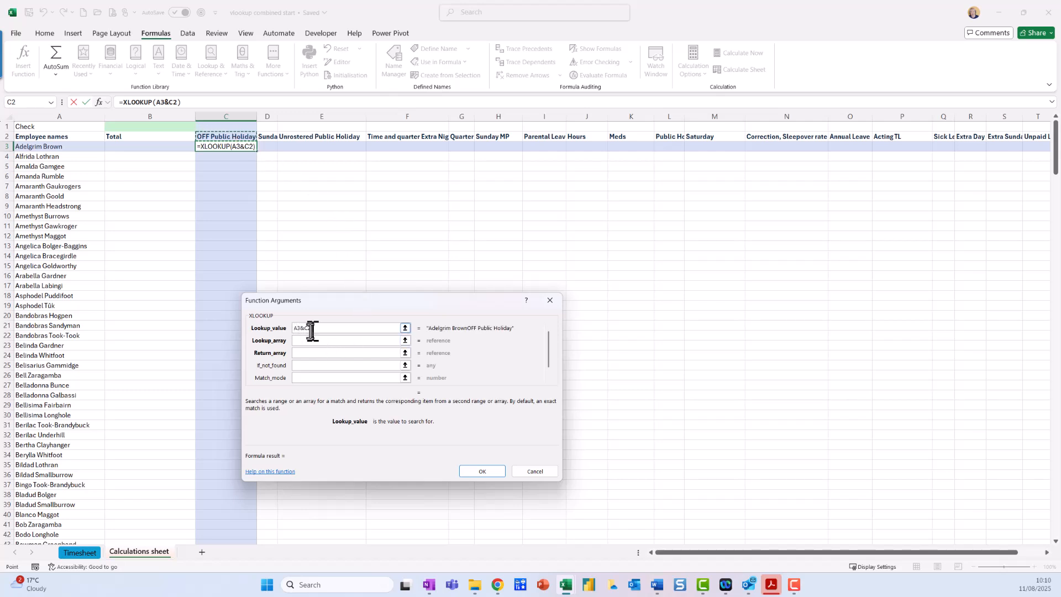
pyautogui.press('F4')
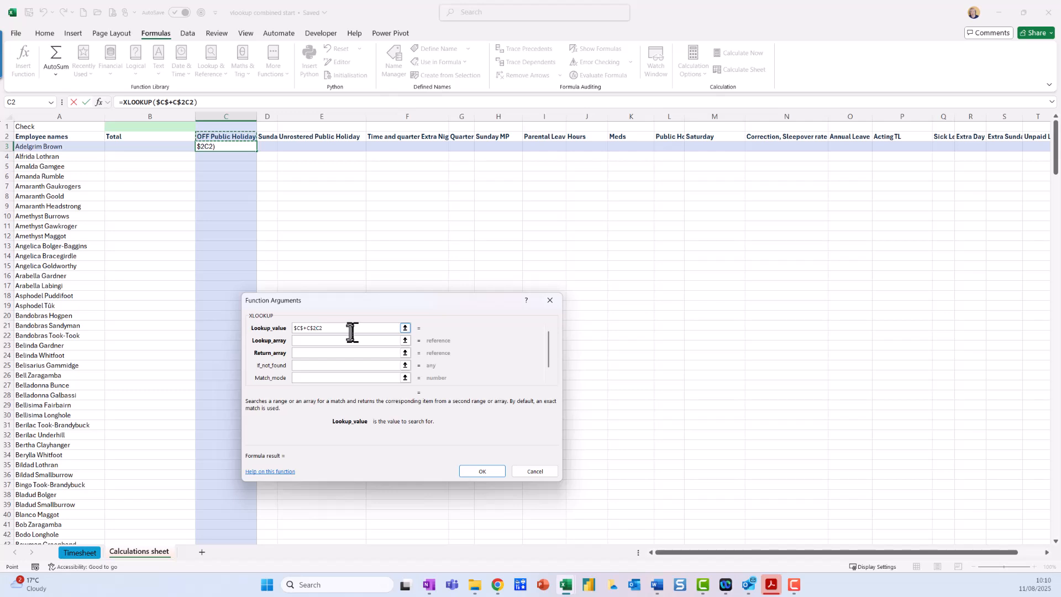
pyautogui.press('Escape')
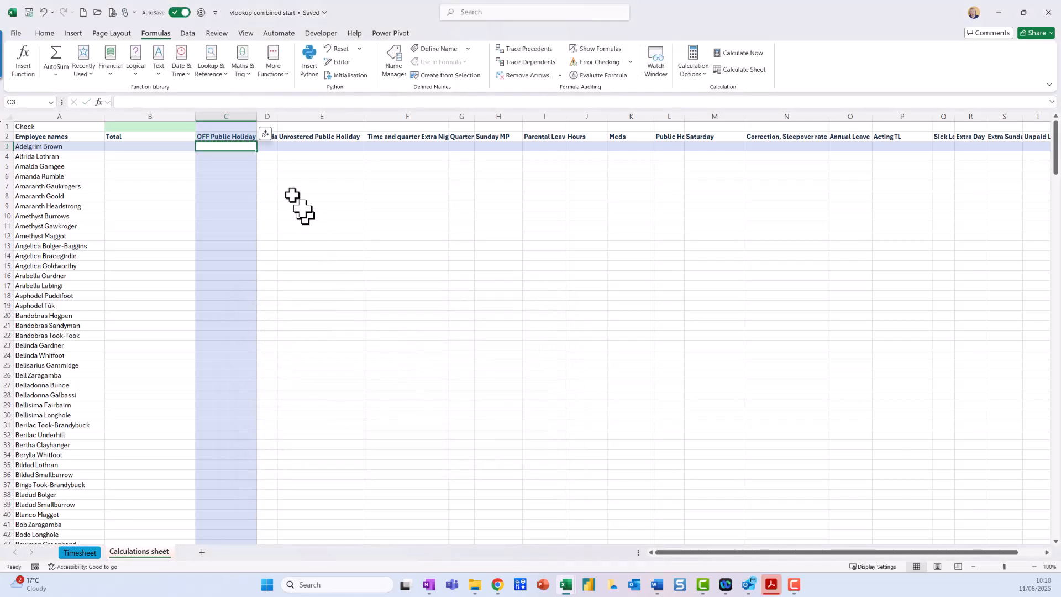
# Start an XLOOKUP function in C3 with $A3&C$2 as the lookup value, combining employee name and payment type
pyautogui.click(211, 65)
pyautogui.scroll(-5, 234, 393)
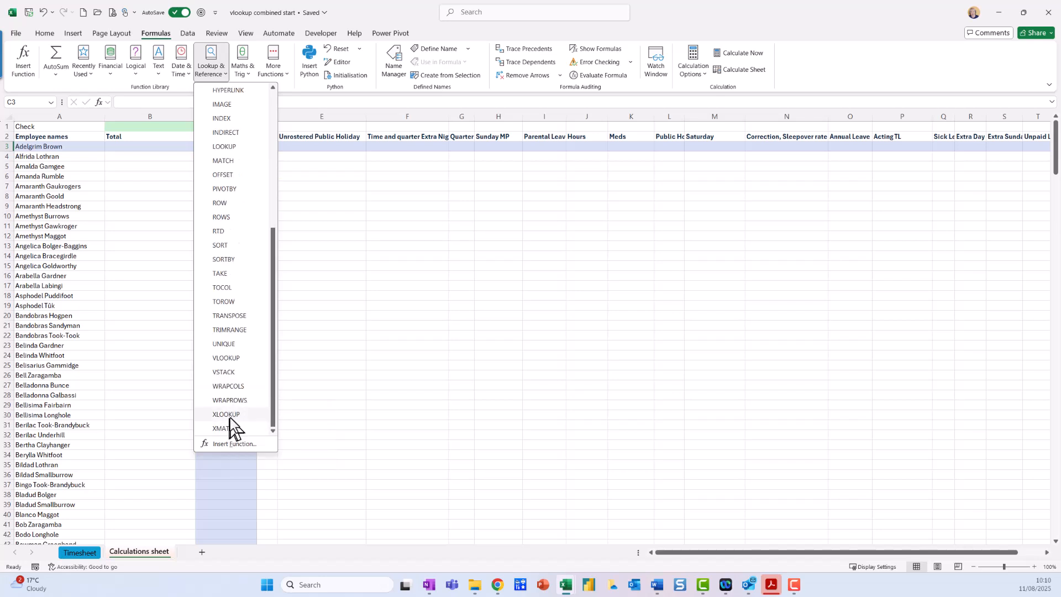
pyautogui.click(231, 415)
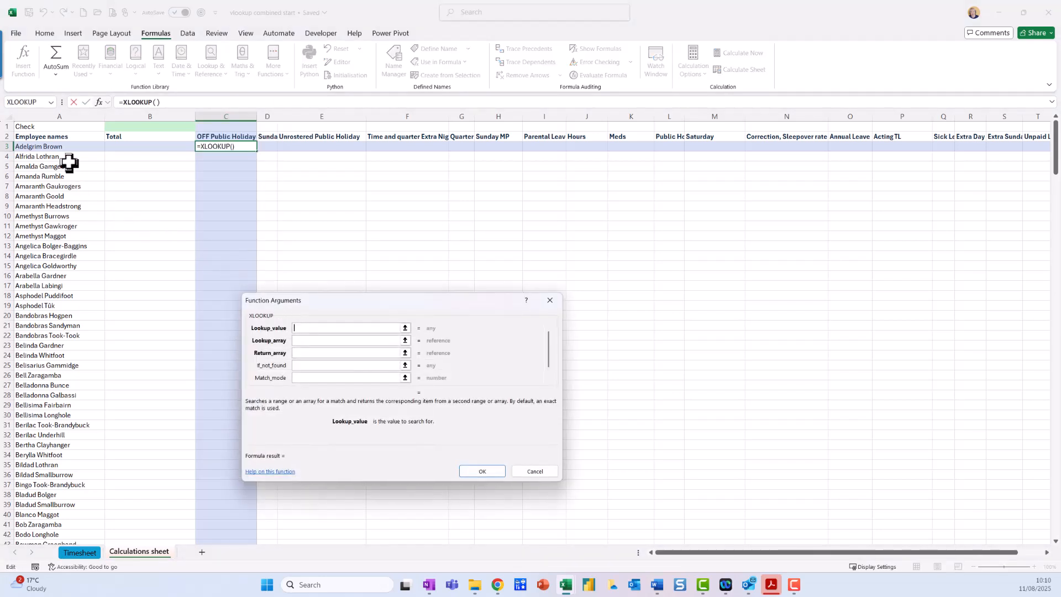
pyautogui.click(66, 147)
pyautogui.press('F4')
pyautogui.press('F4')
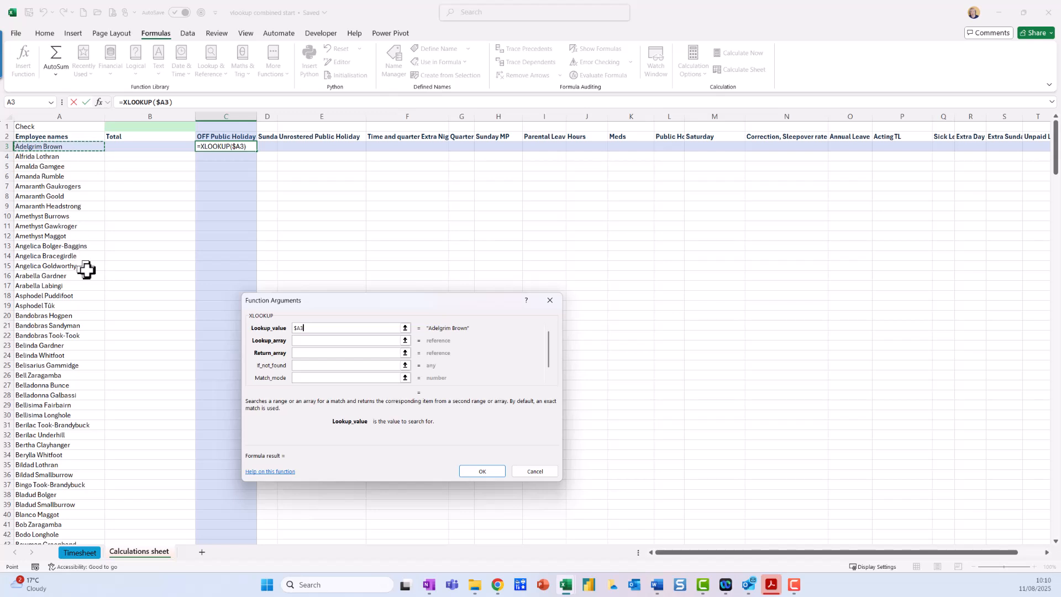
pyautogui.write('&')
pyautogui.click(254, 139)
pyautogui.press('F4')
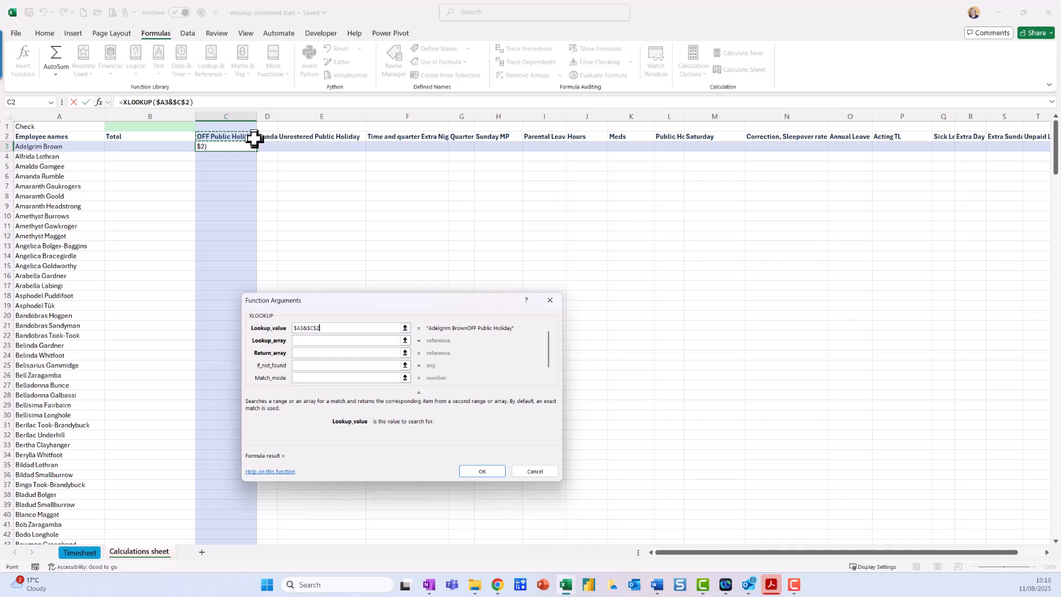
# Set the XLOOKUP's lookup array to the Timesheet's whole helper column as an absolute reference, Timesheet!$E:$E
pyautogui.click(303, 341)
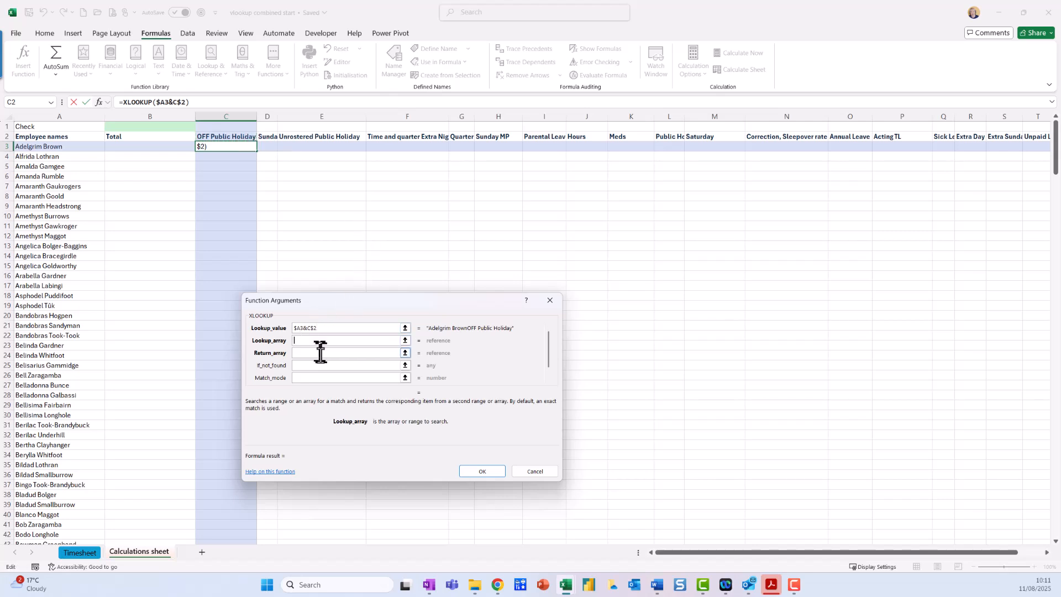
pyautogui.click(80, 552)
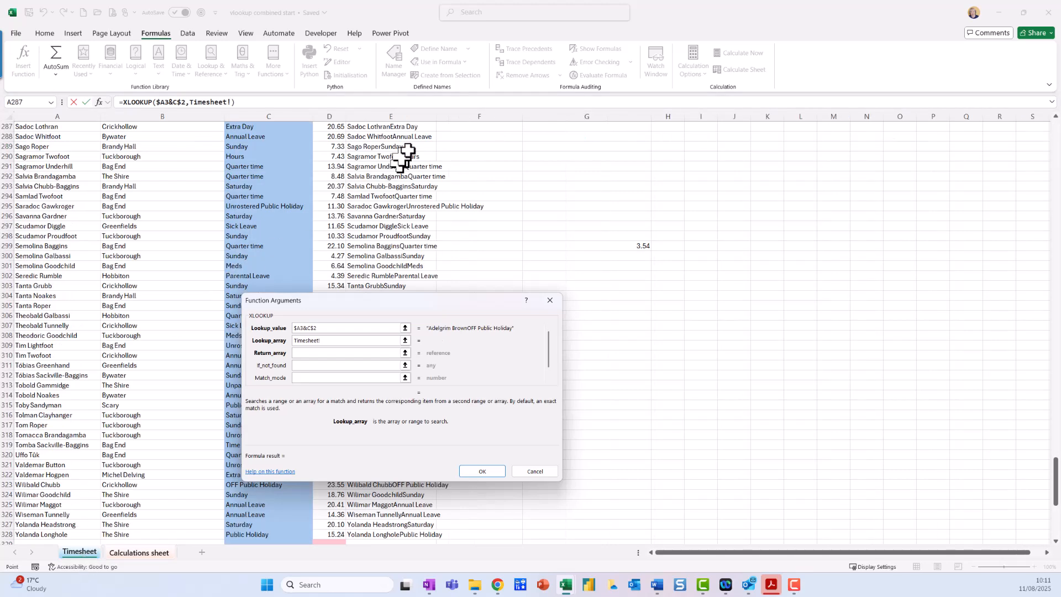
pyautogui.click(409, 111)
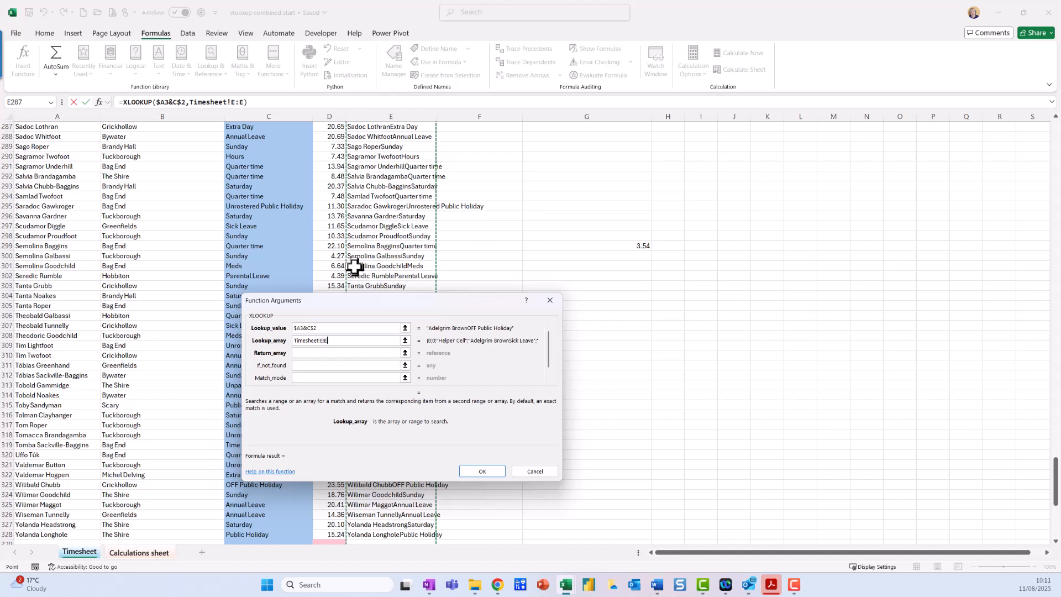
pyautogui.press('F4')
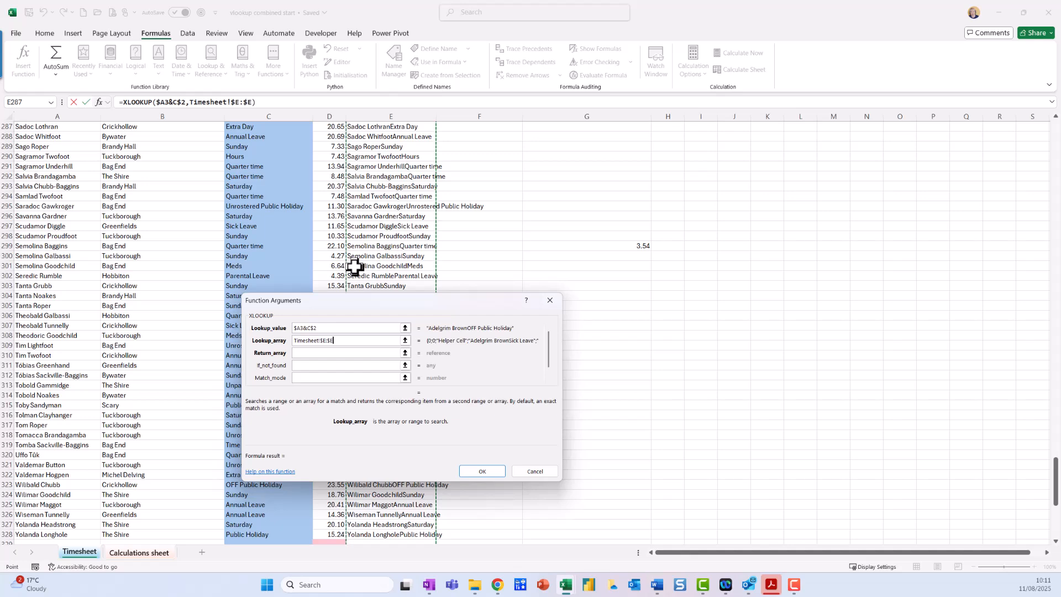
# Set the XLOOKUP's return array to the absolute hours column Timesheet!$D:$D, with 0 if not found, and enter the formula
pyautogui.click(320, 353)
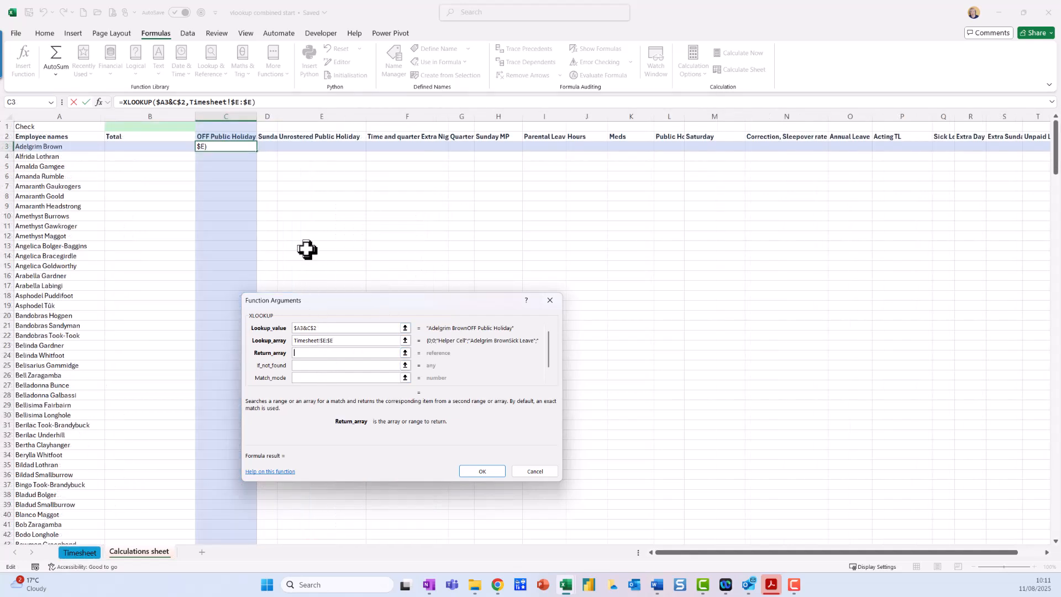
pyautogui.click(78, 553)
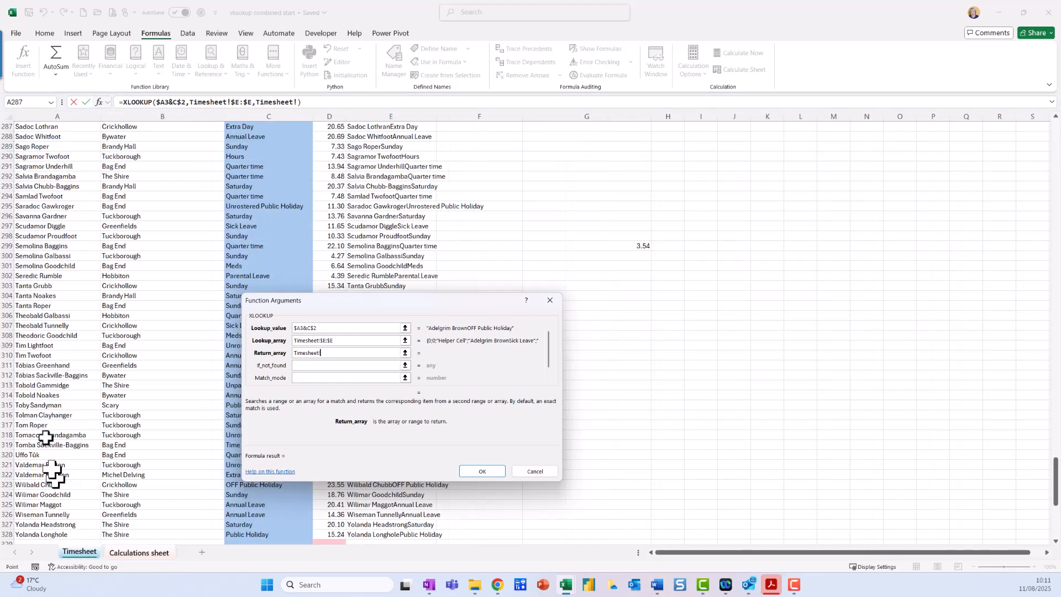
pyautogui.click(329, 112)
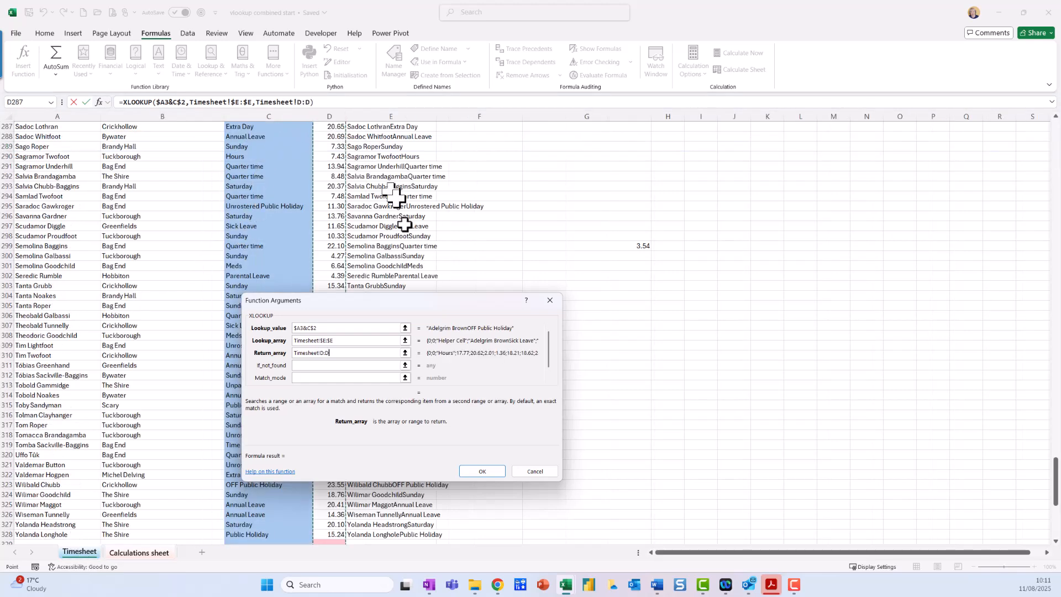
pyautogui.press('F4')
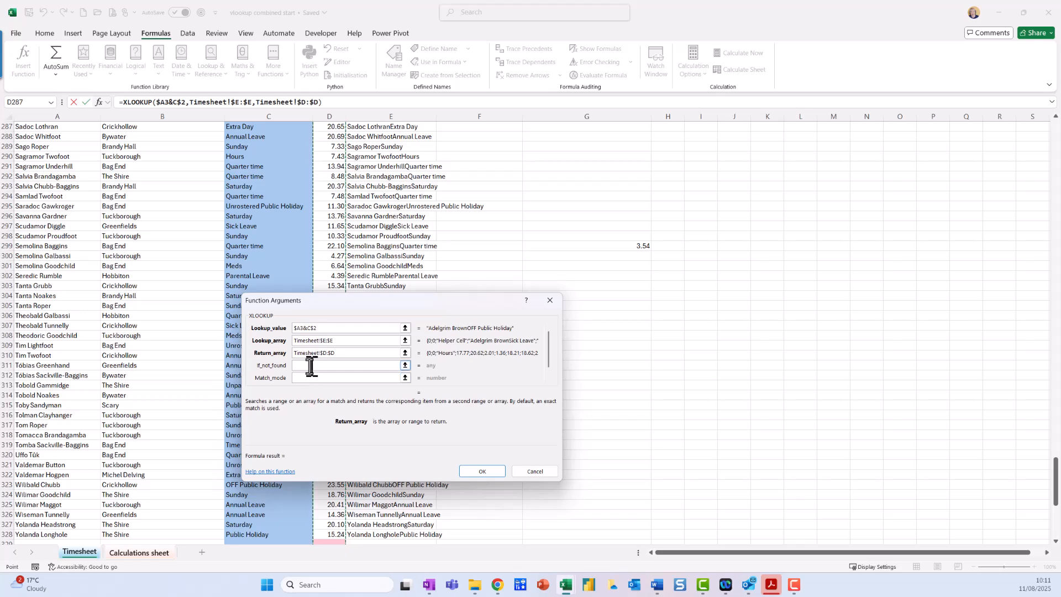
pyautogui.click(329, 366)
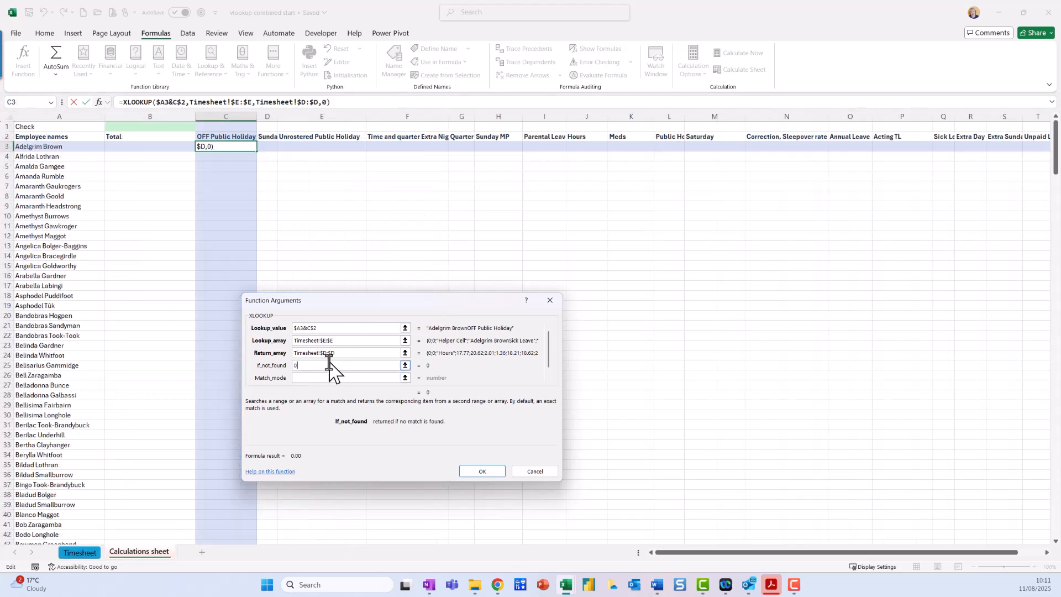
pyautogui.click(484, 472)
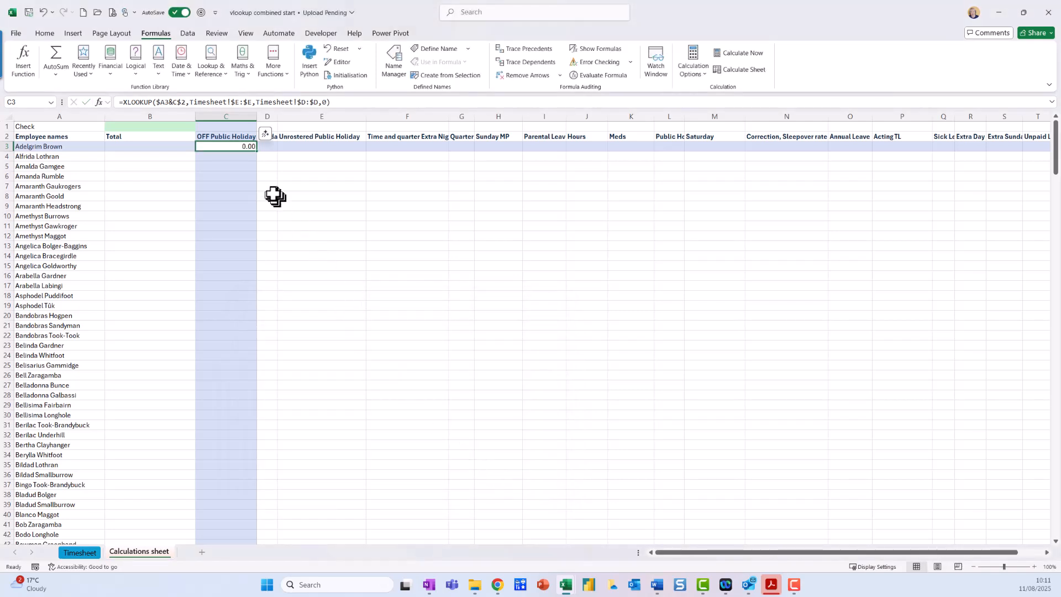
# Fill the C3 formula across row 3 to column U and widen column Q to fit the Sick Leave heading
pyautogui.moveTo(256, 154); pyautogui.dragTo(1005, 163)
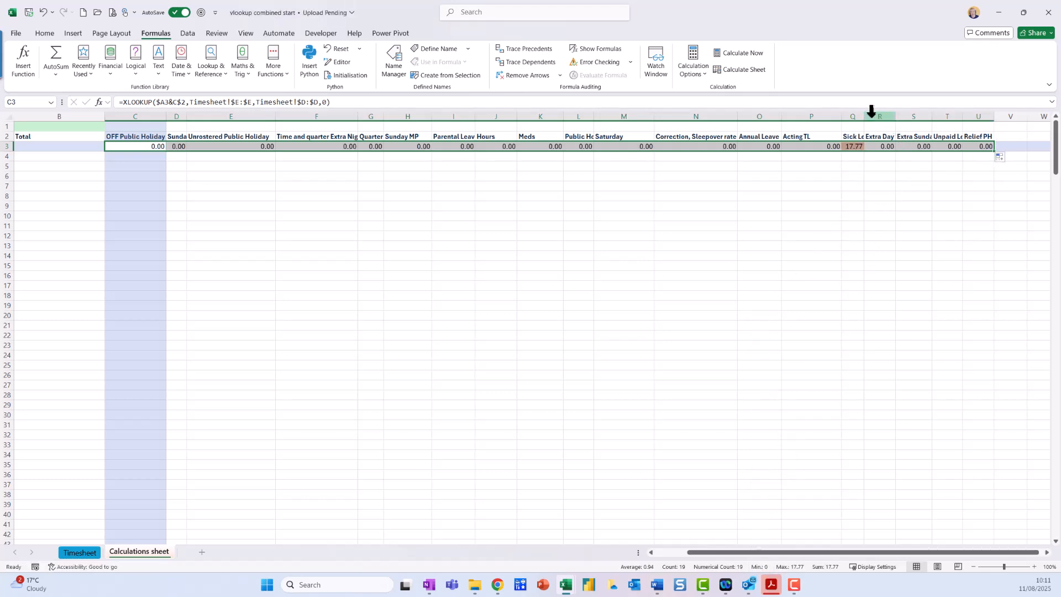
pyautogui.moveTo(865, 117); pyautogui.dragTo(878, 118)
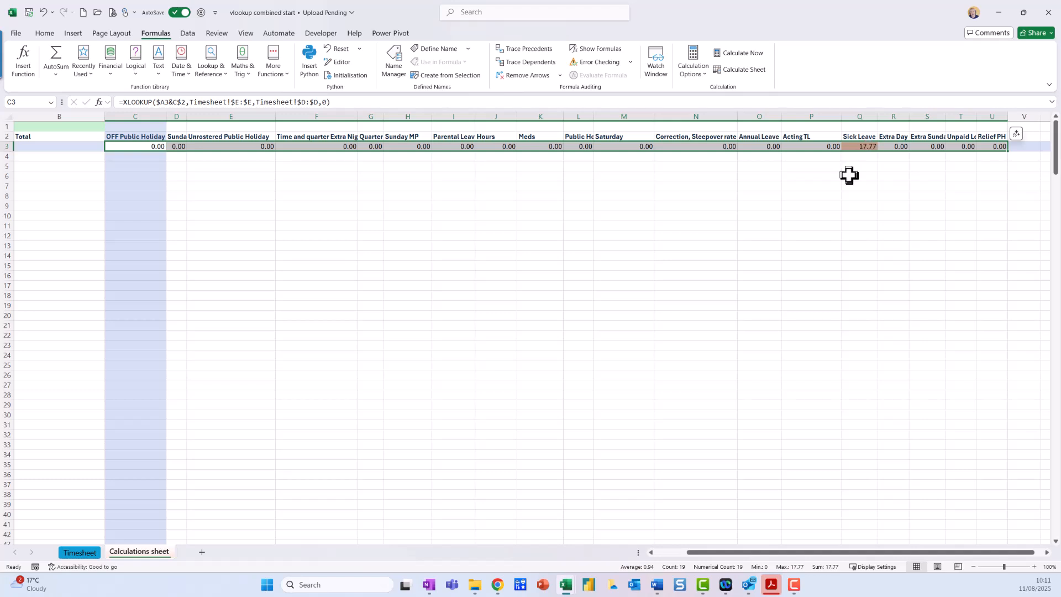
pyautogui.moveTo(738, 556); pyautogui.dragTo(672, 557)
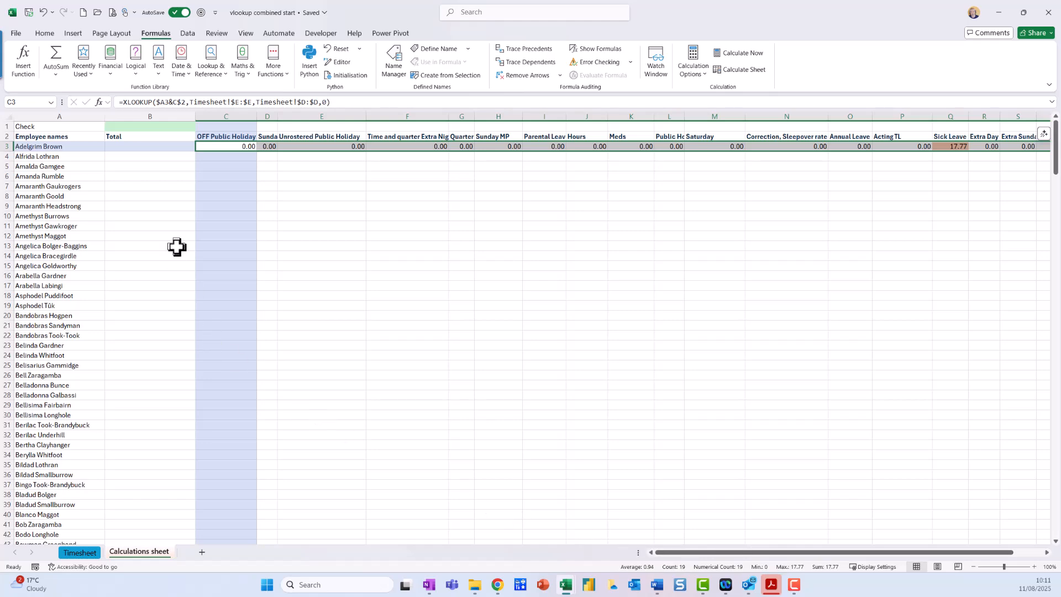
# Turn on filtering for the Timesheet's data, with the filter controls on its row 3 headers
pyautogui.click(81, 554)
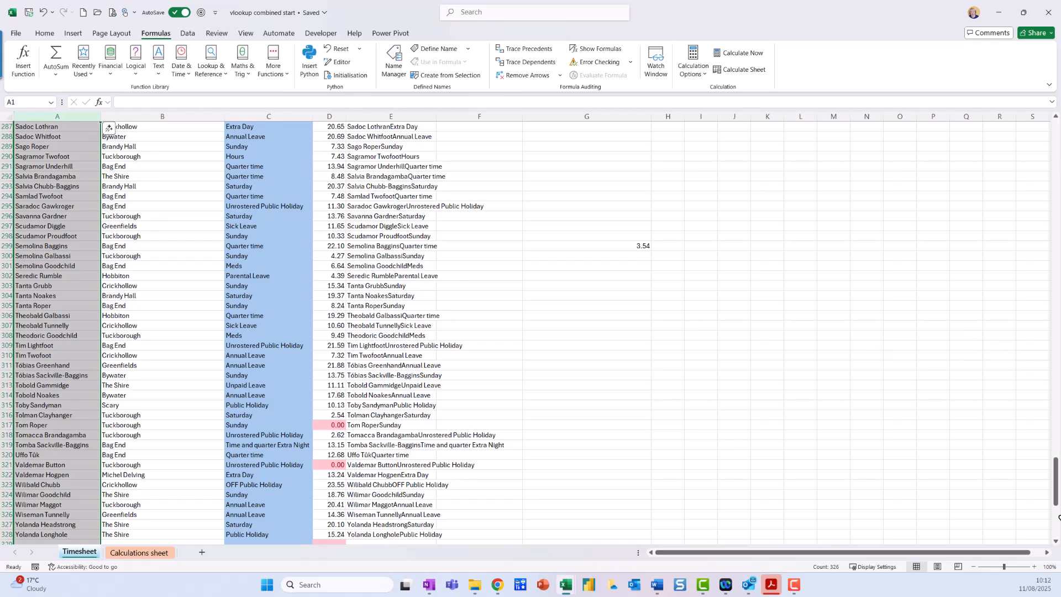
pyautogui.moveTo(1054, 506); pyautogui.dragTo(1055, 132)
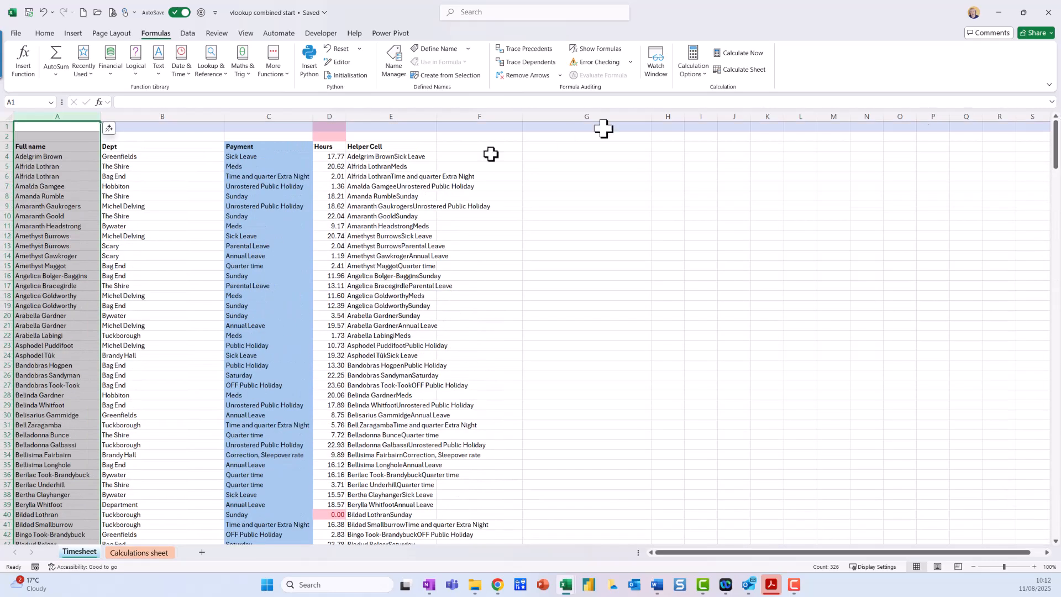
pyautogui.click(220, 258)
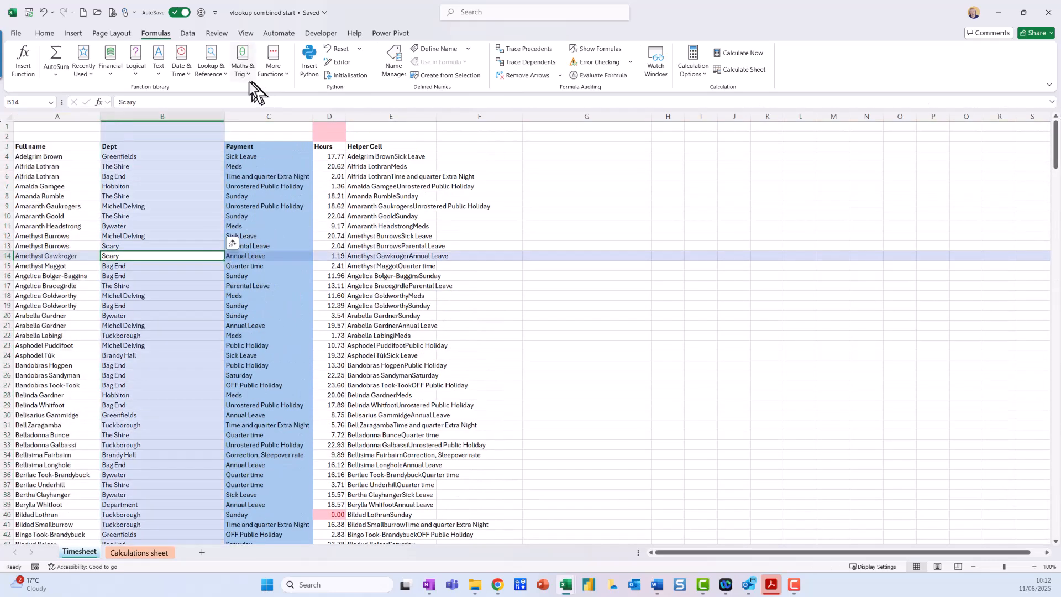
pyautogui.click(191, 33)
pyautogui.click(535, 62)
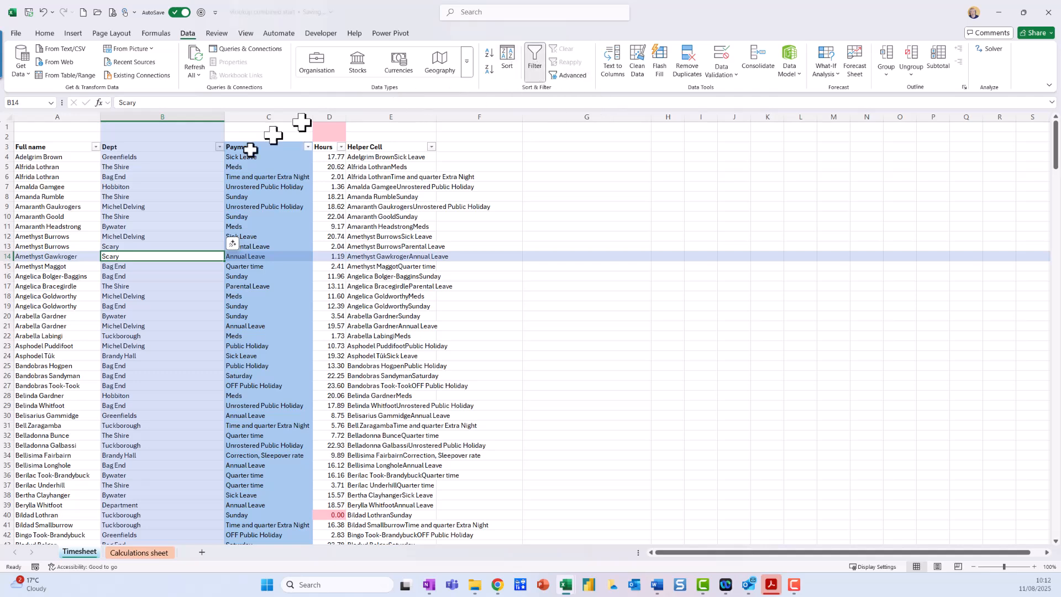
# Check the first employee's hours by filtering Full name to that employee alone, clear the filter and return to the Calculations sheet
pyautogui.click(96, 147)
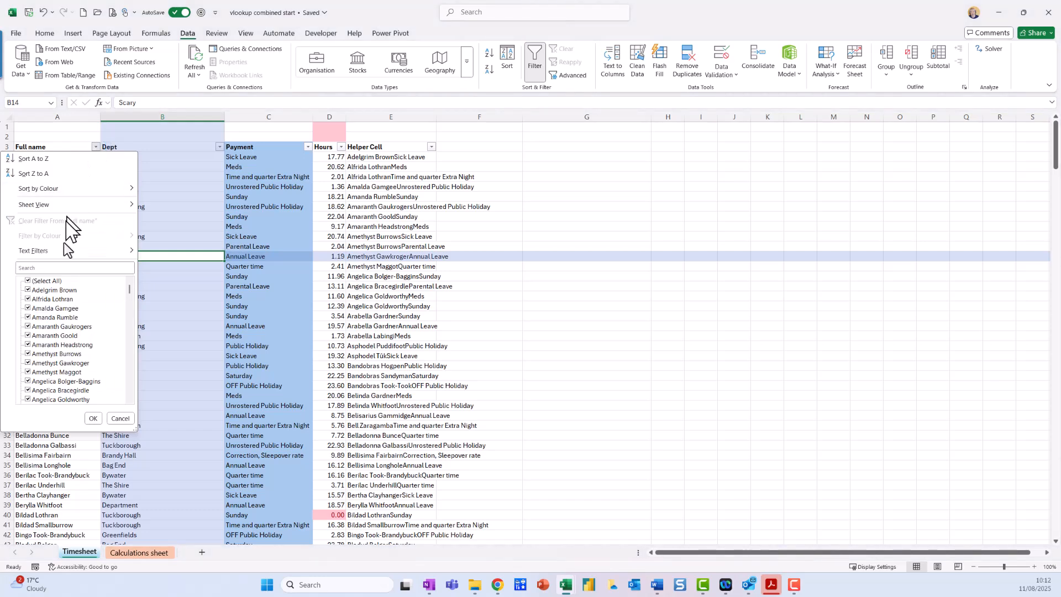
pyautogui.click(45, 282)
pyautogui.click(46, 290)
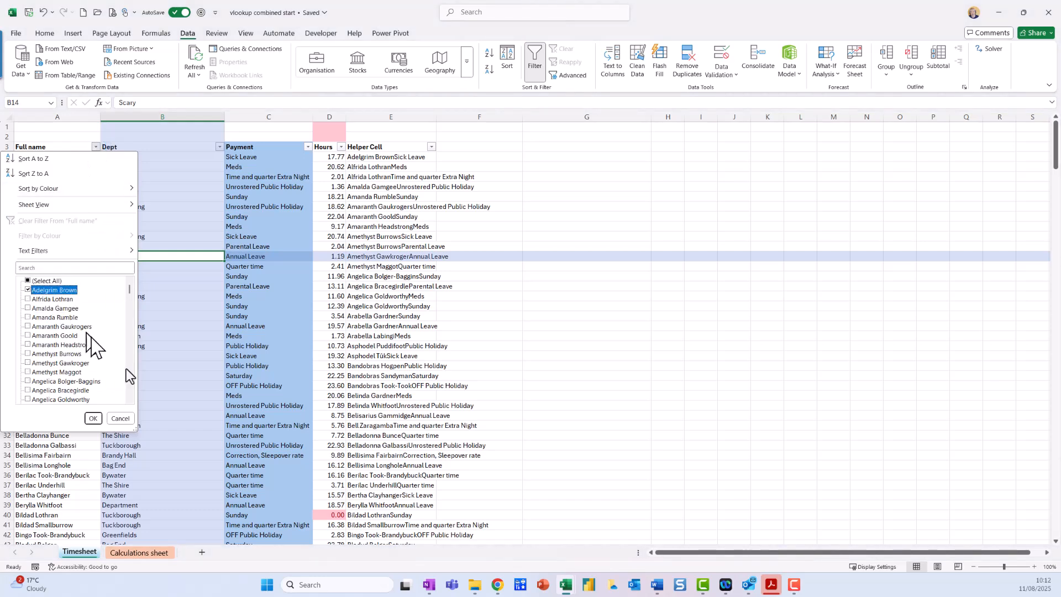
pyautogui.click(91, 419)
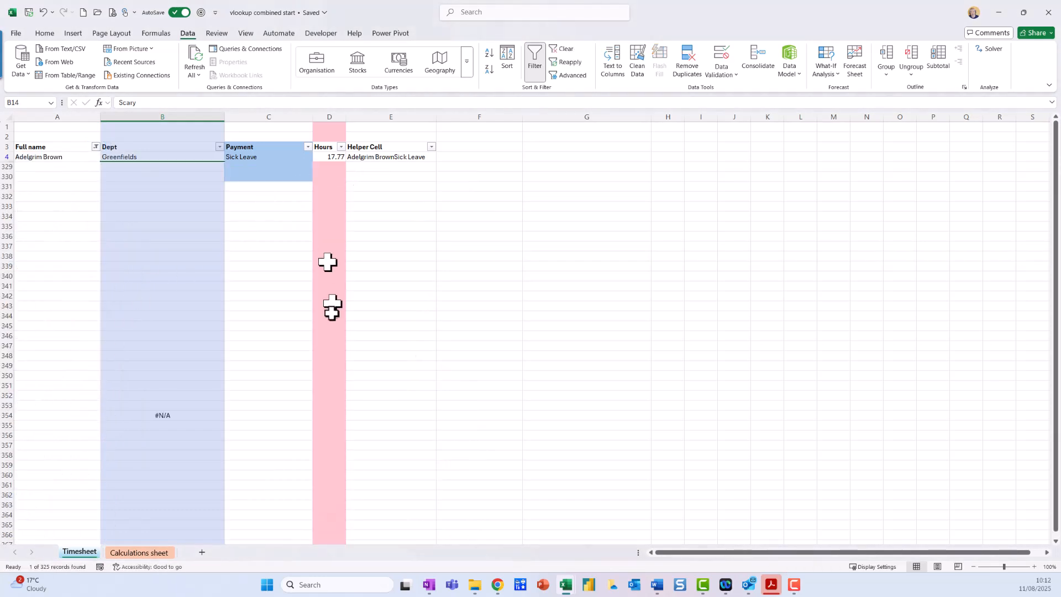
pyautogui.click(565, 49)
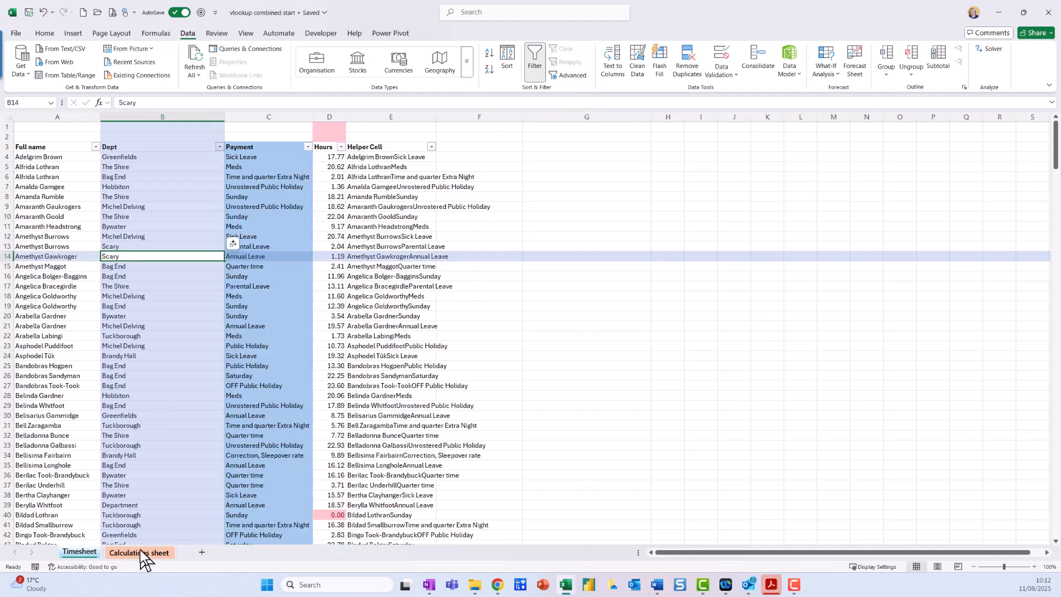
pyautogui.click(142, 553)
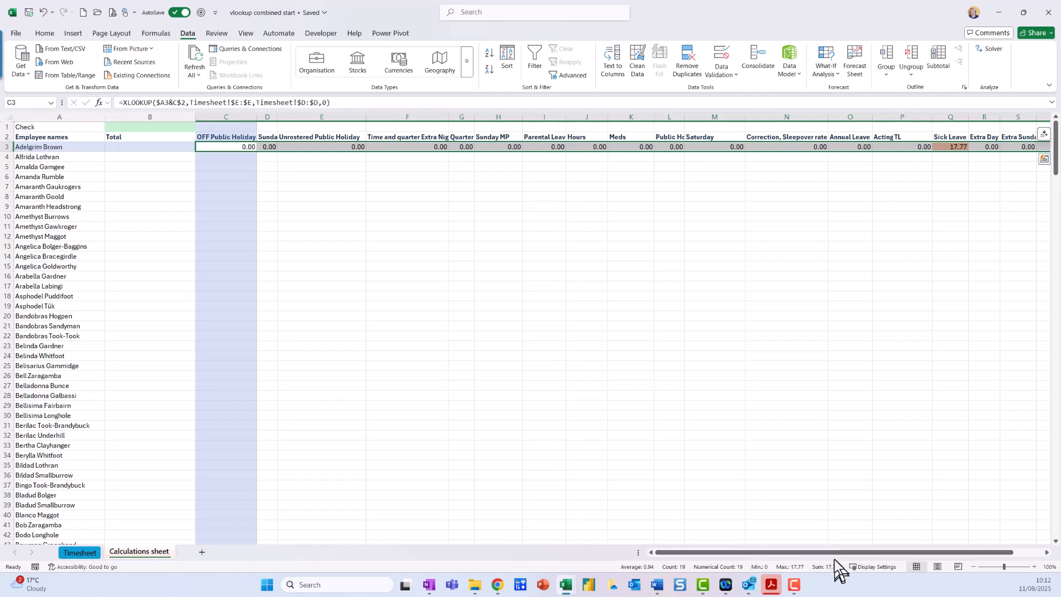
# Fill the row 3 XLOOKUP formulas in columns C to U down for all employees
pyautogui.moveTo(834, 554); pyautogui.dragTo(935, 555)
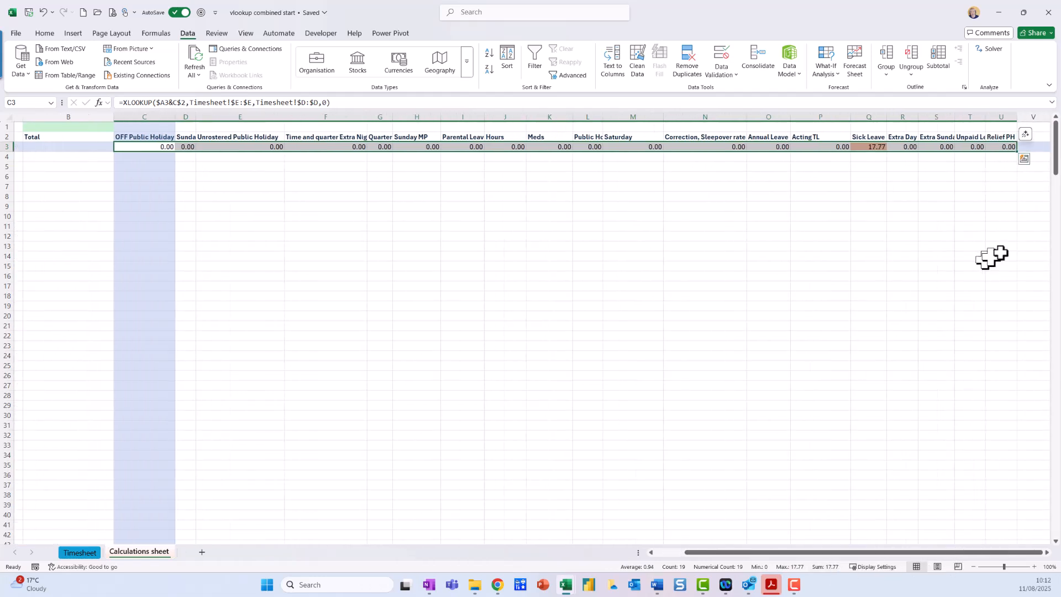
pyautogui.doubleClick(1020, 153)
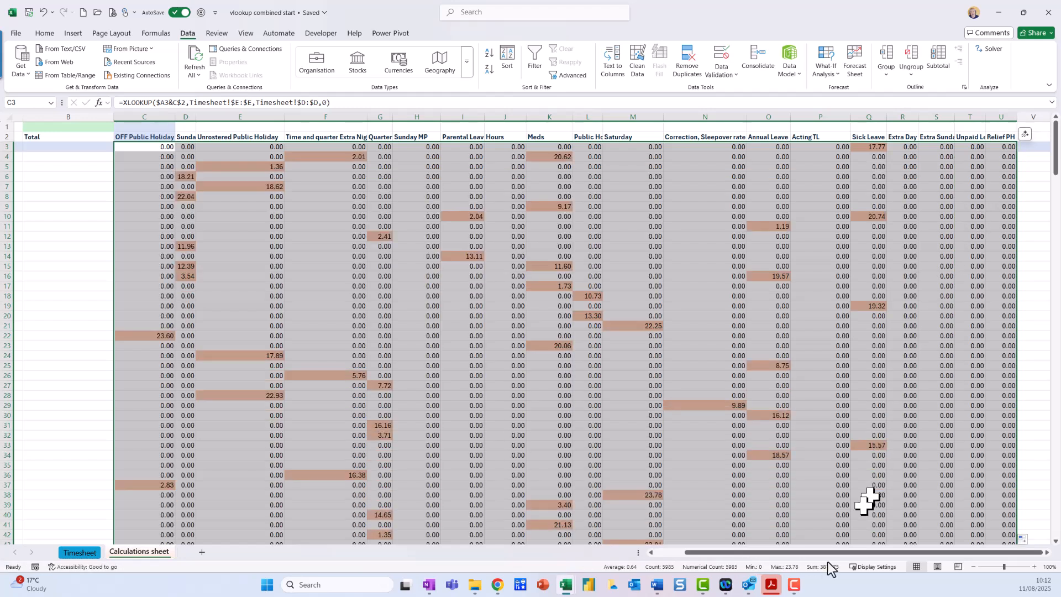
pyautogui.moveTo(803, 553); pyautogui.dragTo(774, 557)
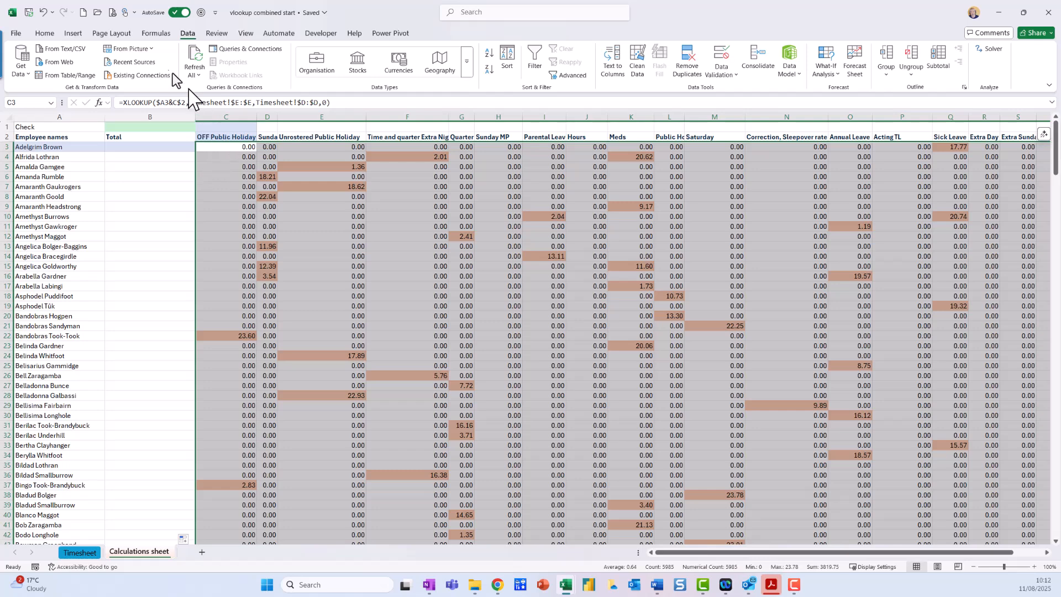
# Create a conditional formatting rule for the filled hours cells that applies to cell values not equal to 0
pyautogui.click(44, 33)
pyautogui.click(469, 78)
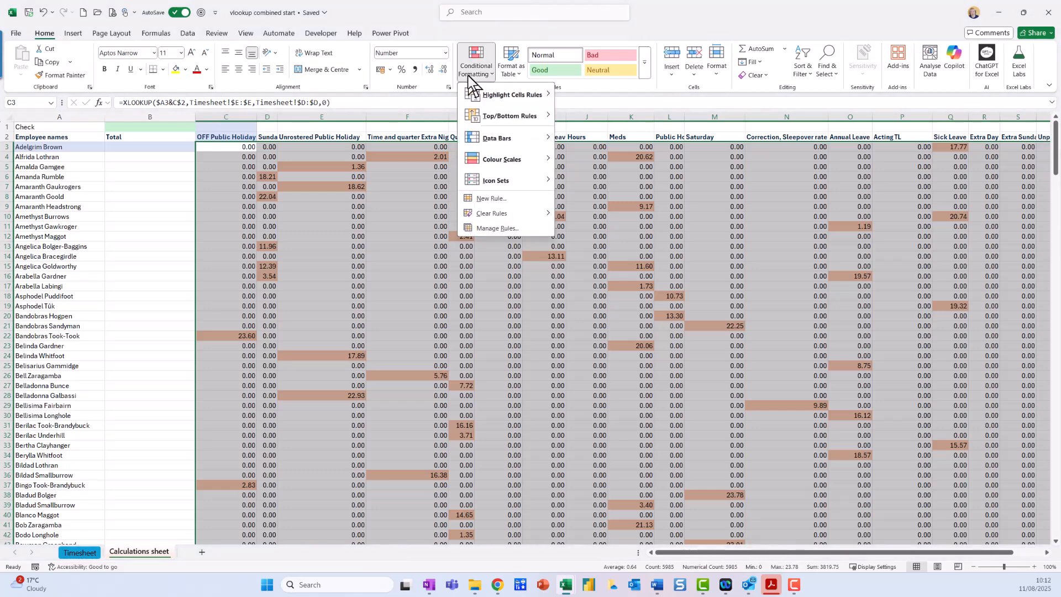
pyautogui.moveTo(493, 97)
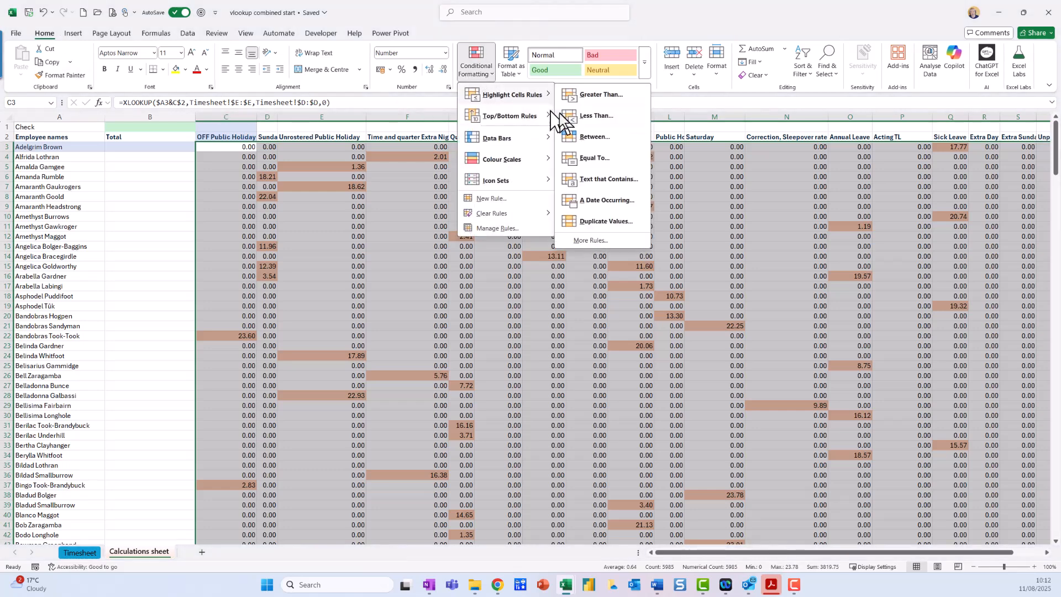
pyautogui.click(599, 246)
pyautogui.click(404, 445)
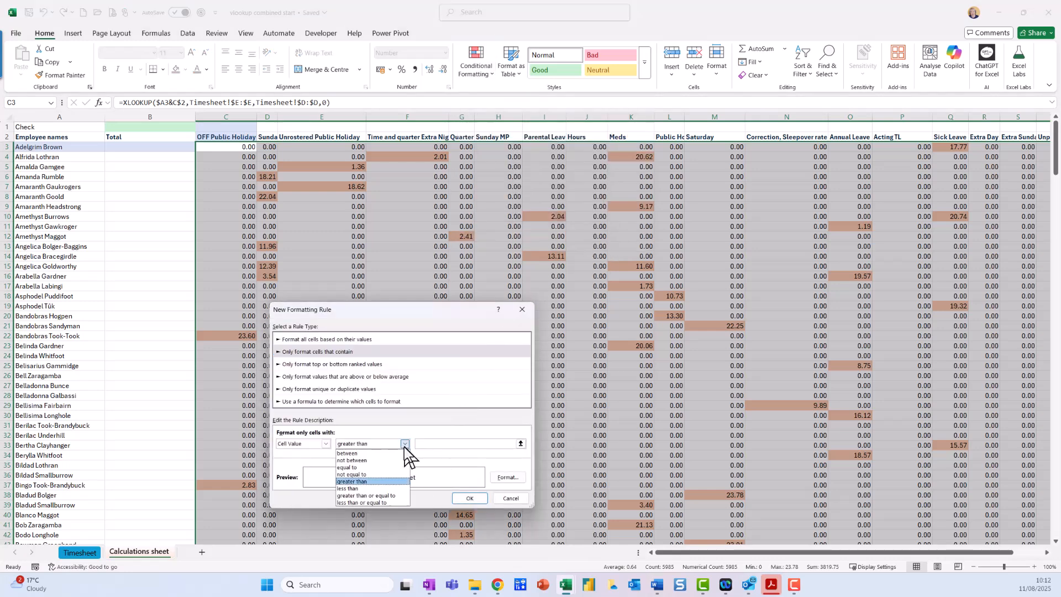
pyautogui.click(390, 473)
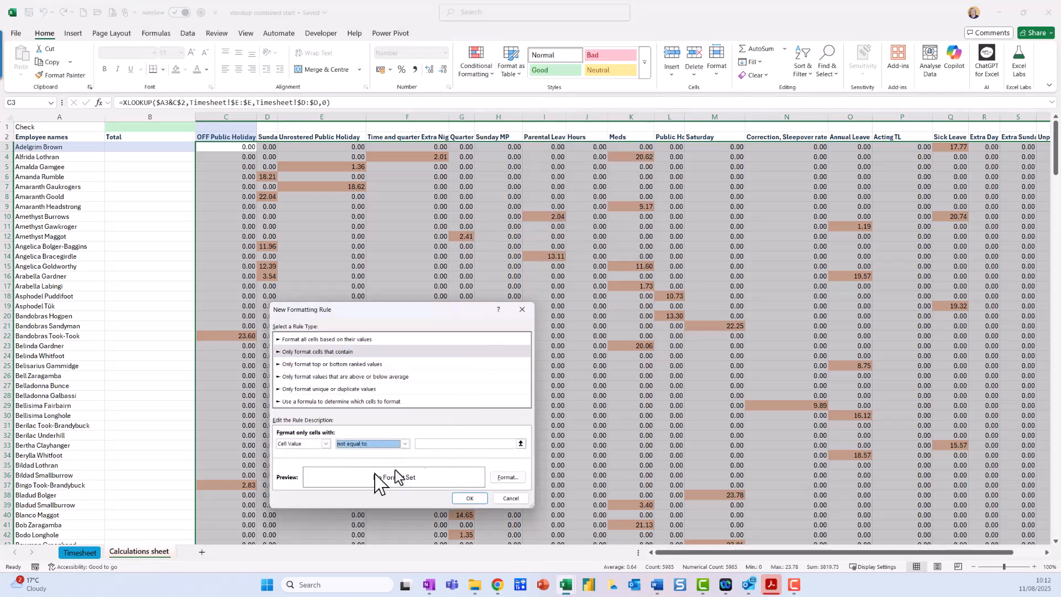
pyautogui.click(445, 444)
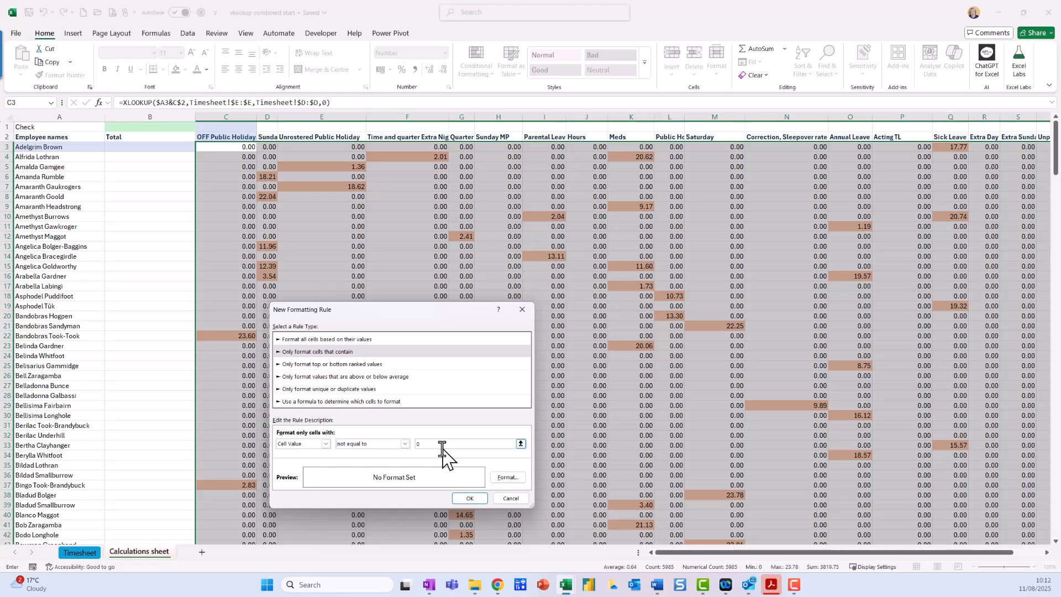
# Give the new rule a green background fill and apply it to the hours cells
pyautogui.click(516, 481)
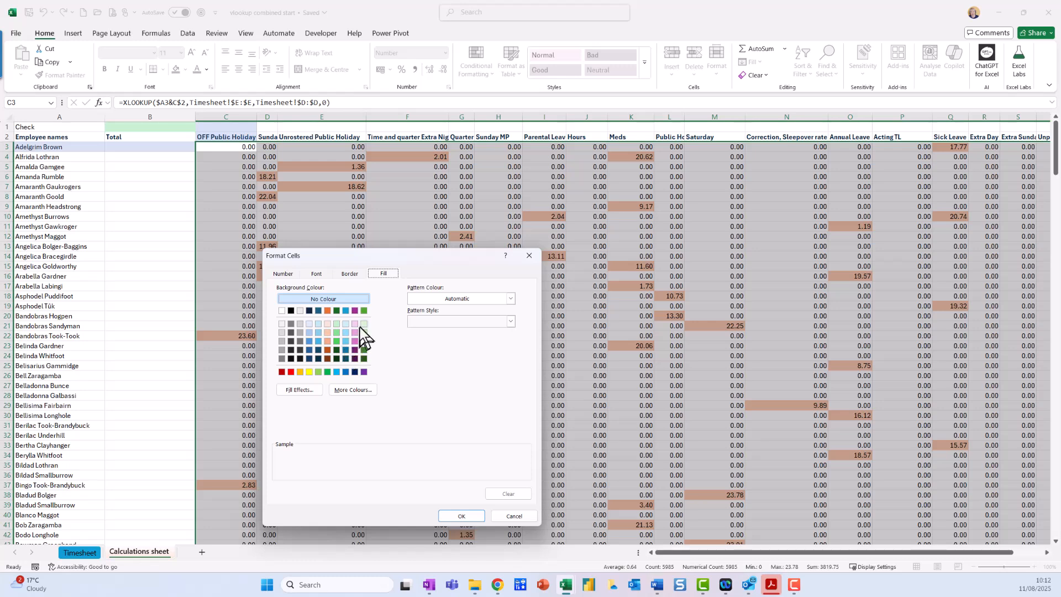
pyautogui.click(365, 341)
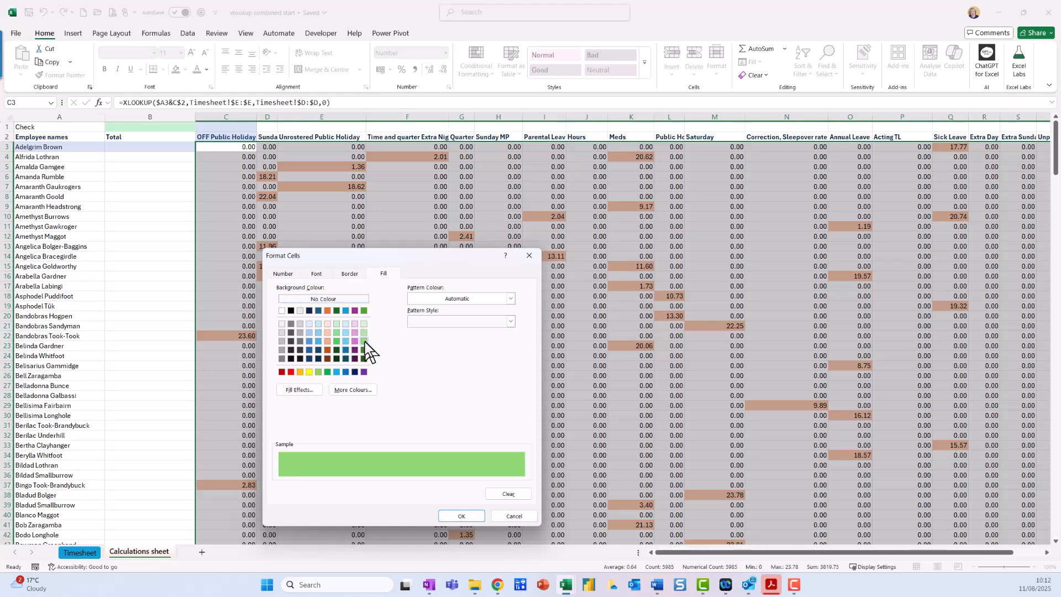
pyautogui.click(462, 516)
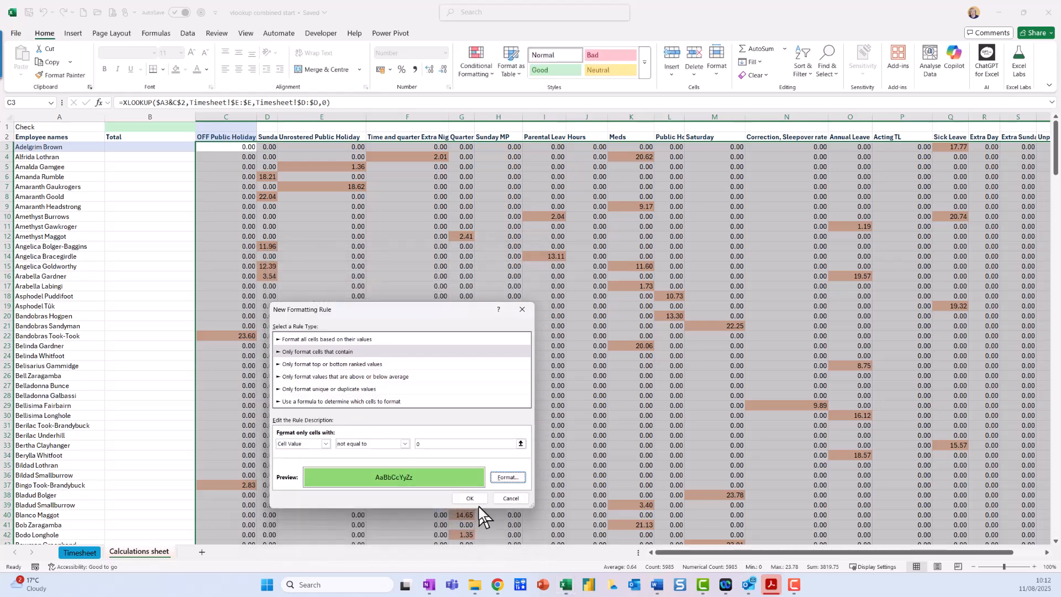
pyautogui.click(474, 499)
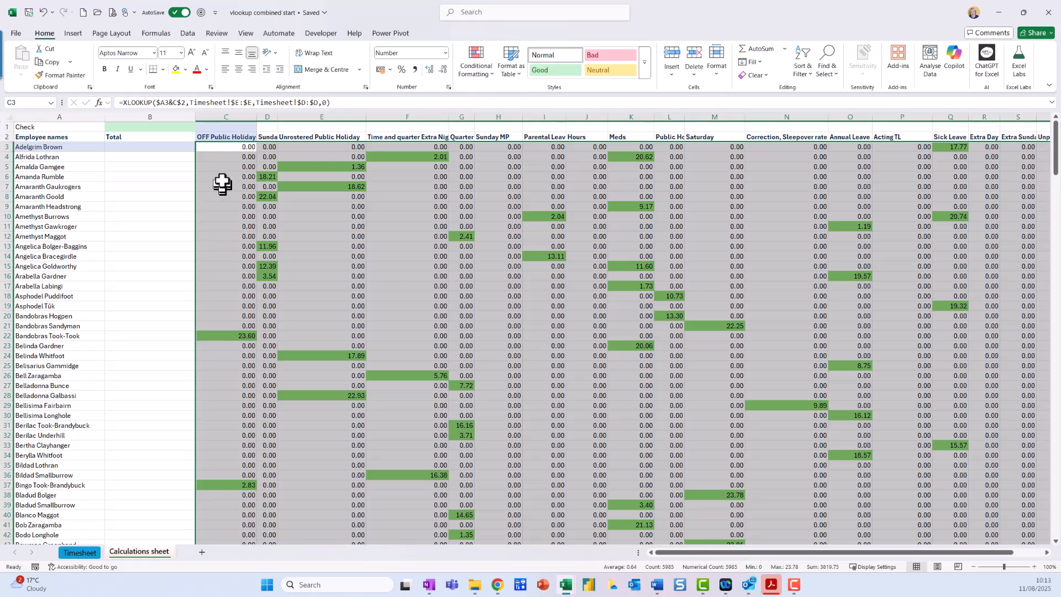
# Total the first employee's hours in B3 with the formula =SUM(C3:U3)
pyautogui.click(171, 145)
pyautogui.write('=s')
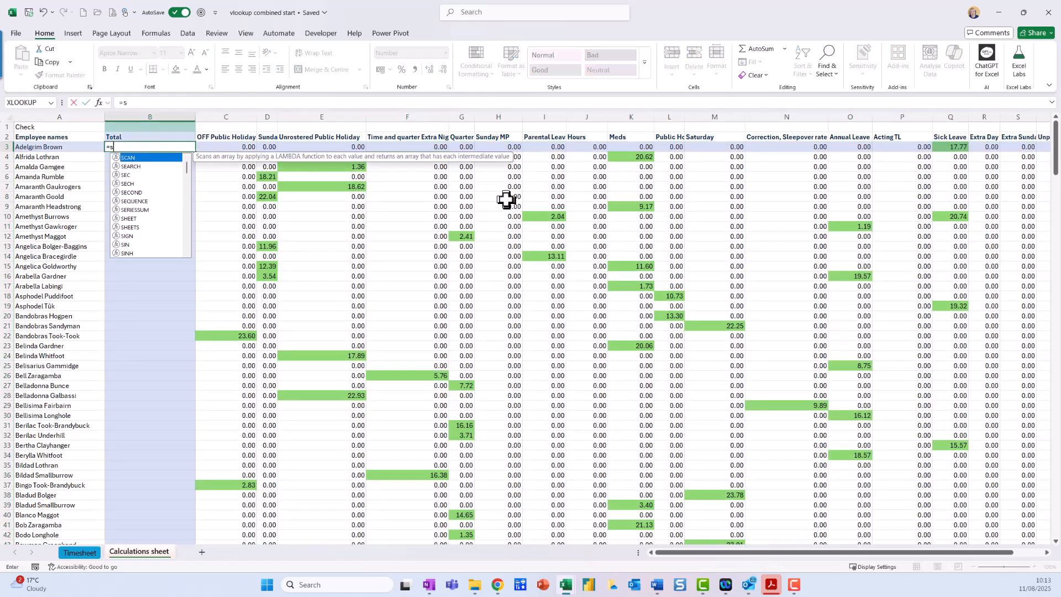
pyautogui.write('um(')
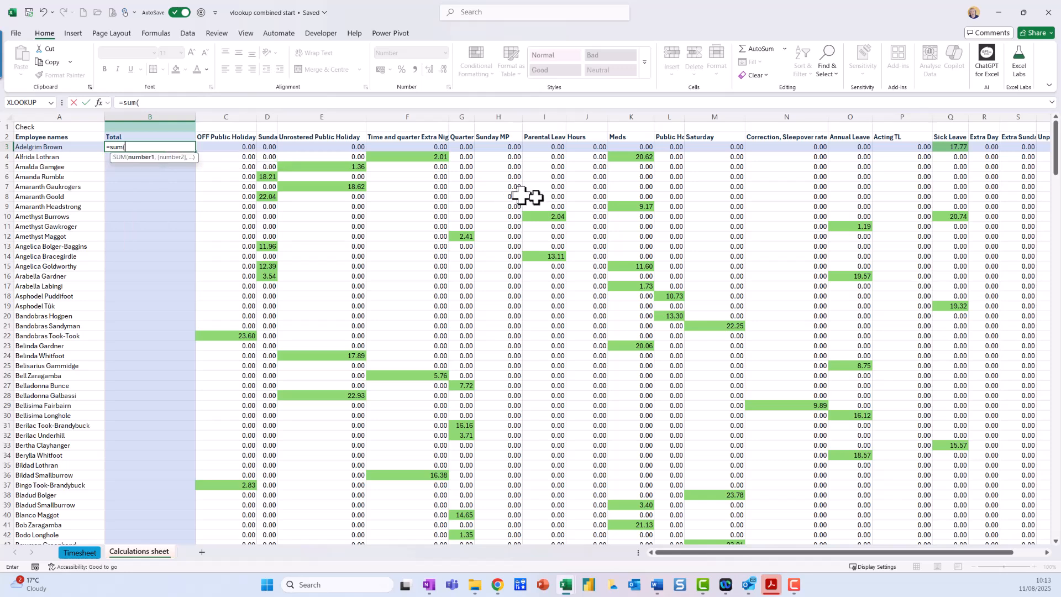
pyautogui.click(239, 146)
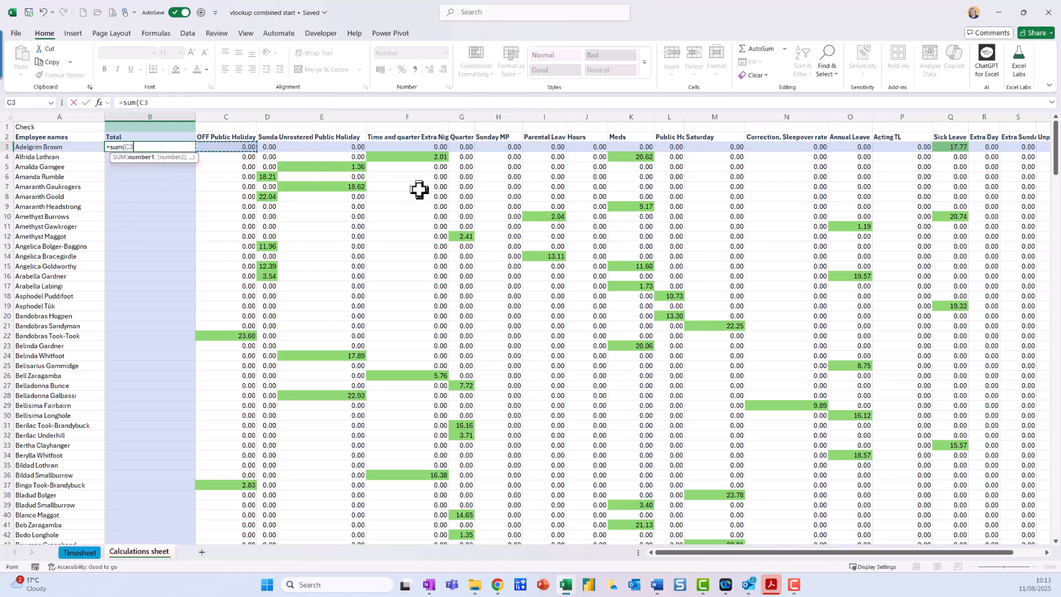
pyautogui.hotkey('ctrl', 'shift', 'Right')
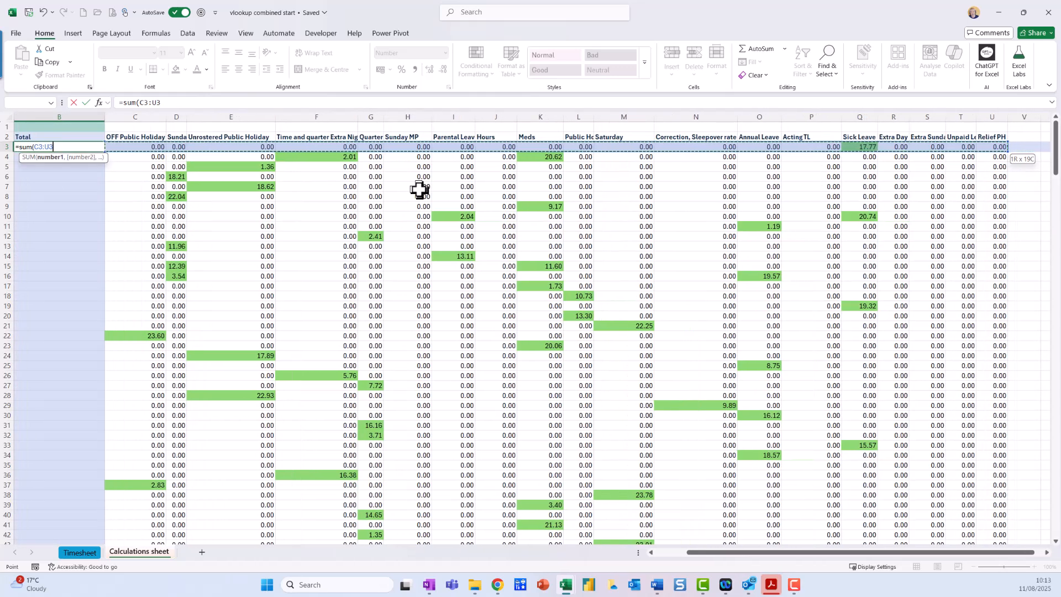
pyautogui.write(')')
pyautogui.press('Return')
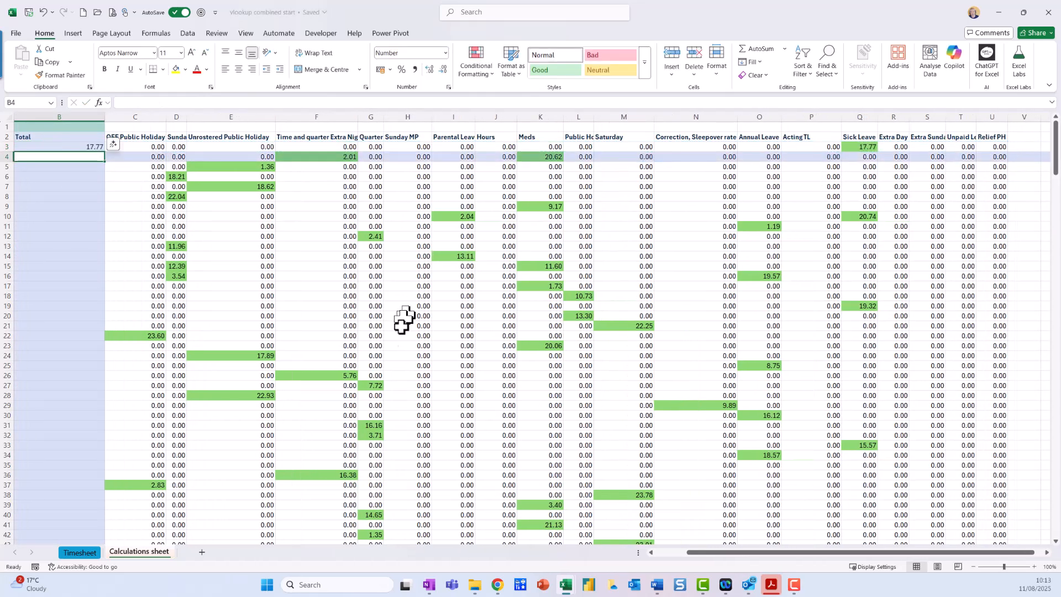
# Fill the B3 total formula down column B for all employees
pyautogui.moveTo(717, 552); pyautogui.dragTo(662, 555)
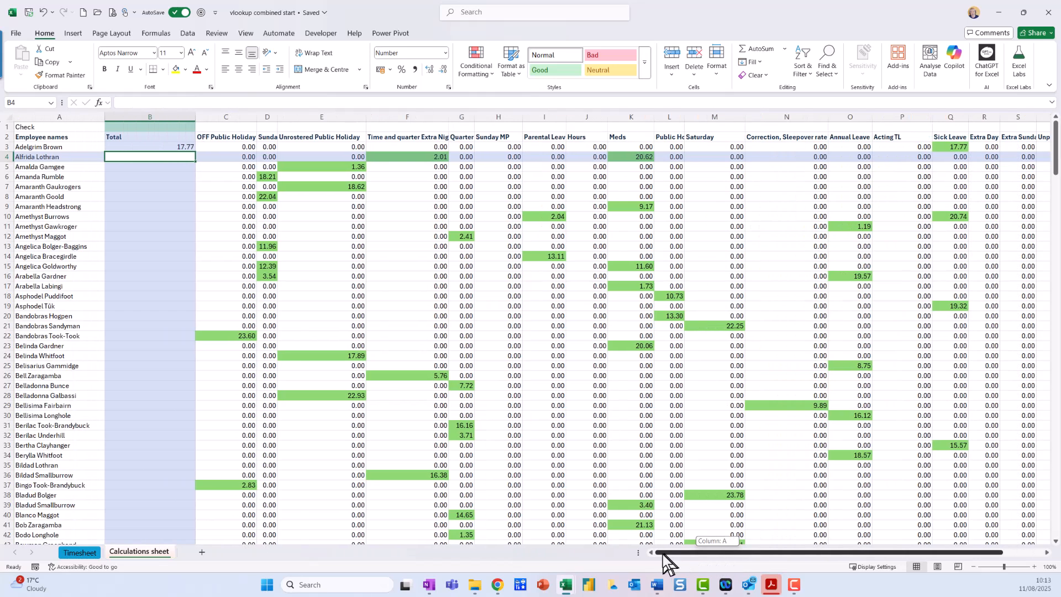
pyautogui.click(178, 147)
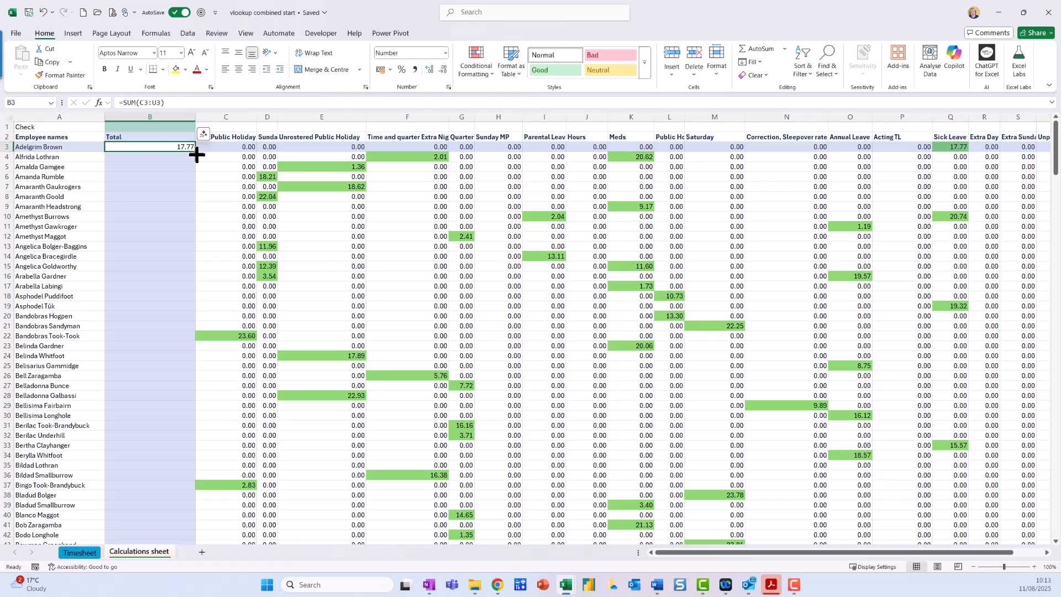
pyautogui.doubleClick(195, 155)
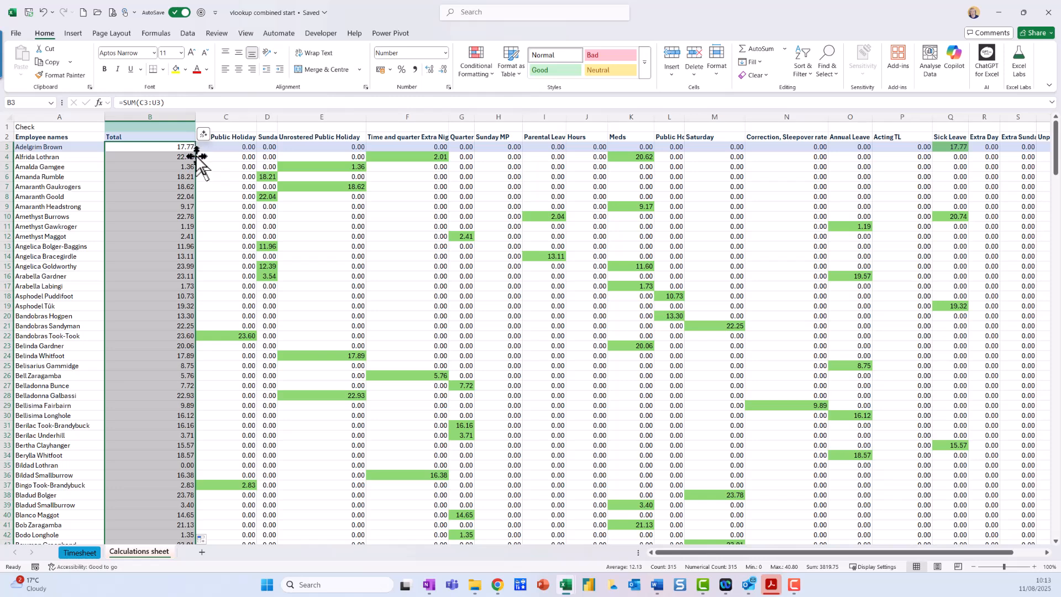
pyautogui.click(182, 146)
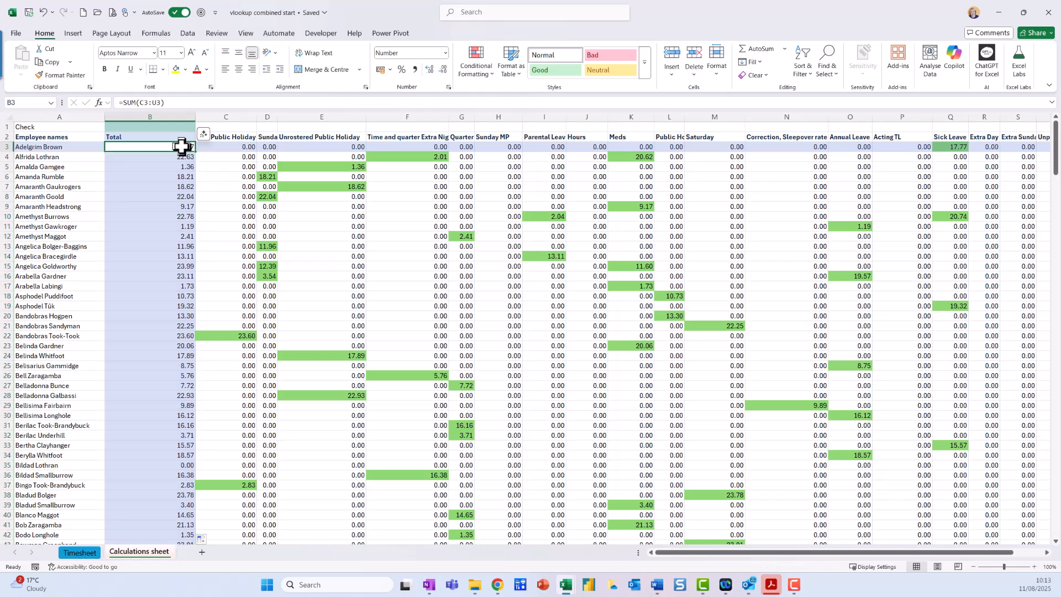
# Begin the Check formula in B1 of the Calculations sheet with =SUM(Timesheet!D:D) and a minus sign
pyautogui.click(80, 554)
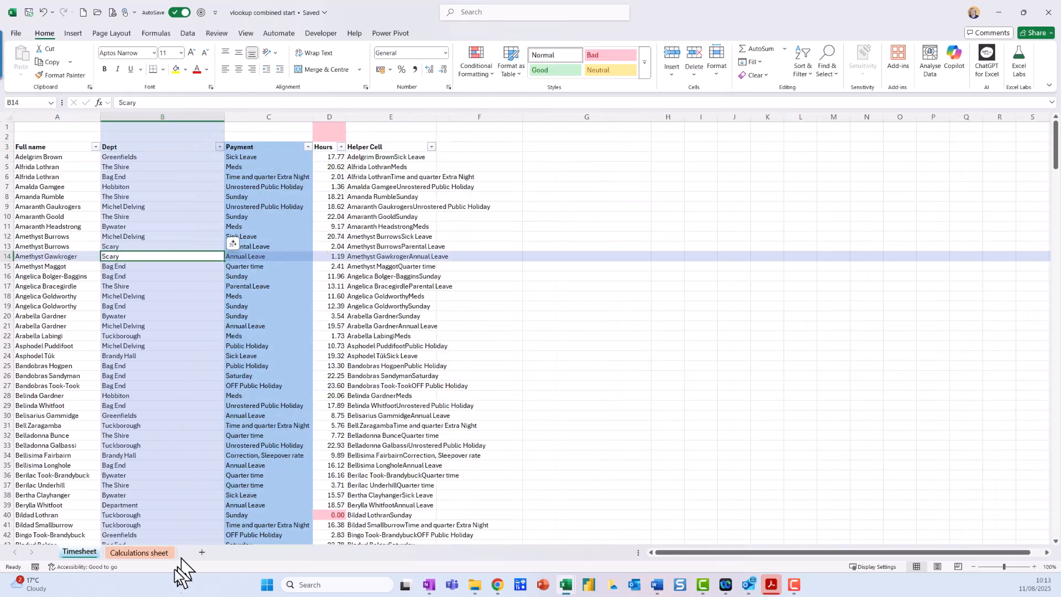
pyautogui.click(145, 553)
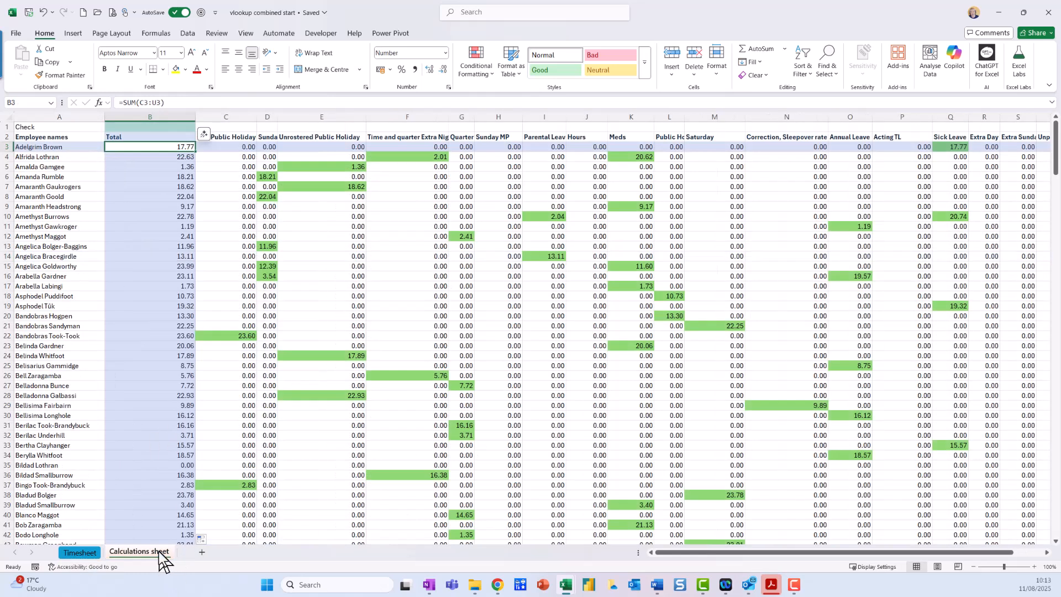
pyautogui.click(136, 127)
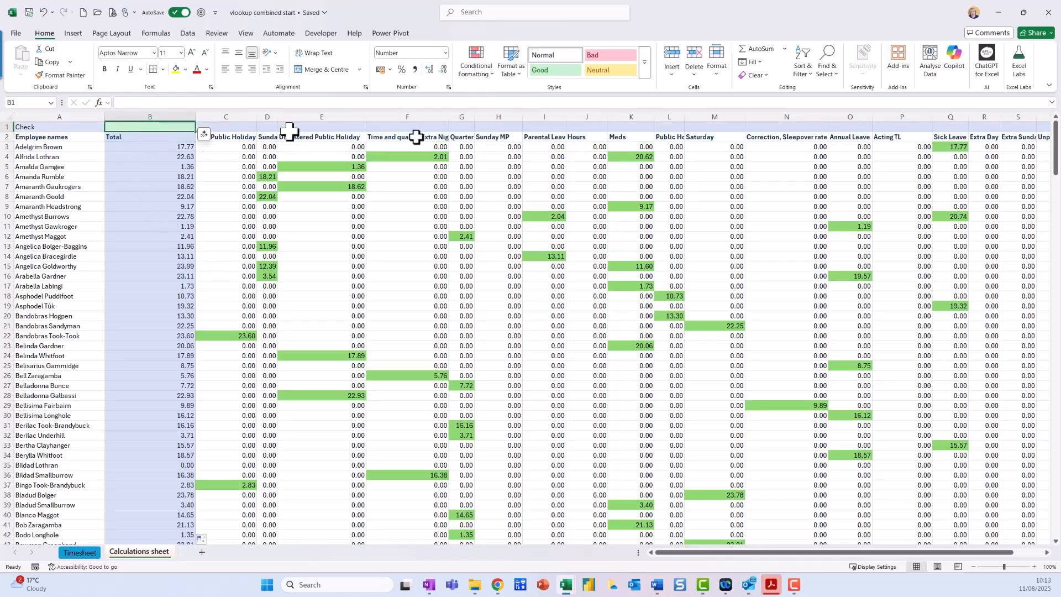
pyautogui.write('=sum(')
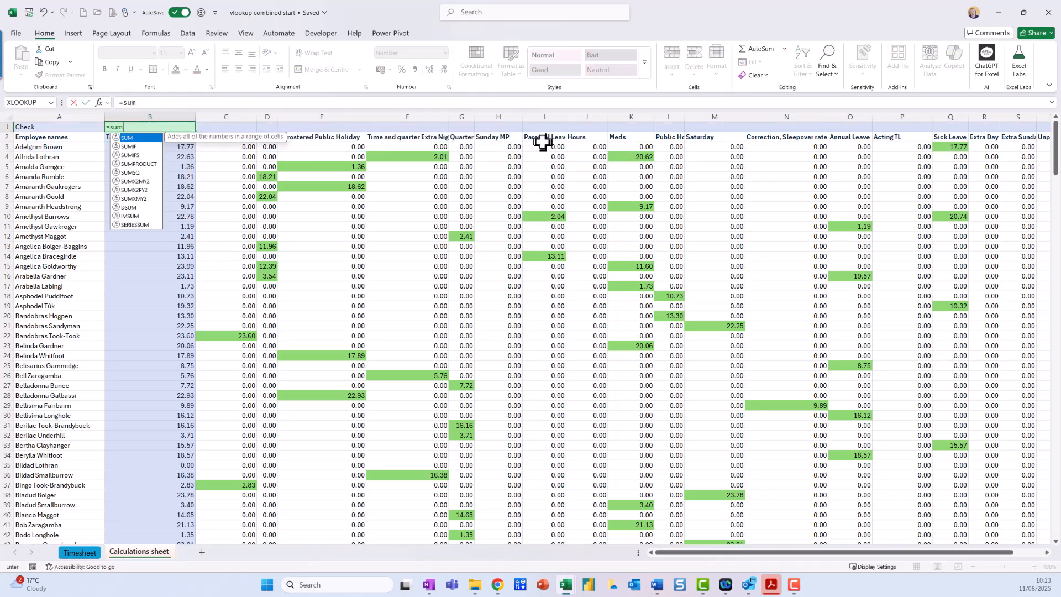
pyautogui.click(79, 552)
pyautogui.click(334, 116)
pyautogui.click(244, 101)
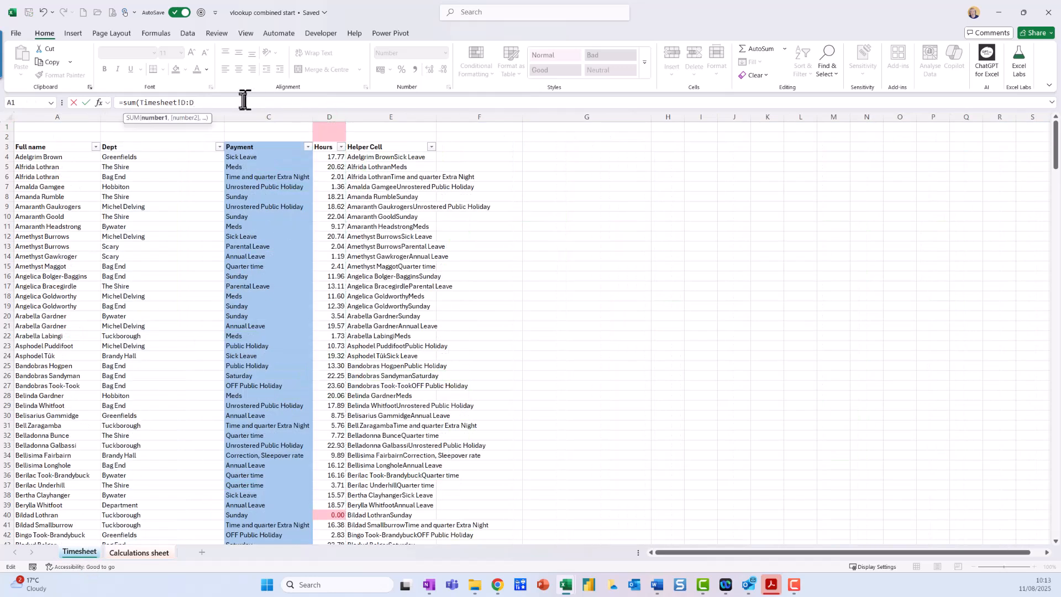
pyautogui.write(')-')
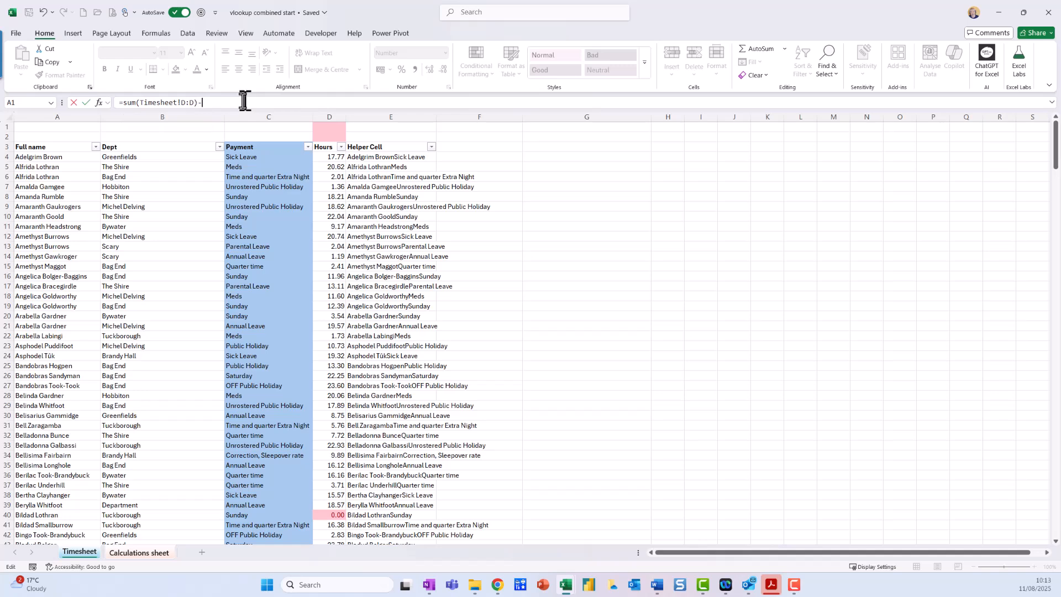
# Complete the Check formula by subtracting the SUM of the Calculations sheet's totals, B3:B1048576, and inspect the result in B1
pyautogui.write('sum(')
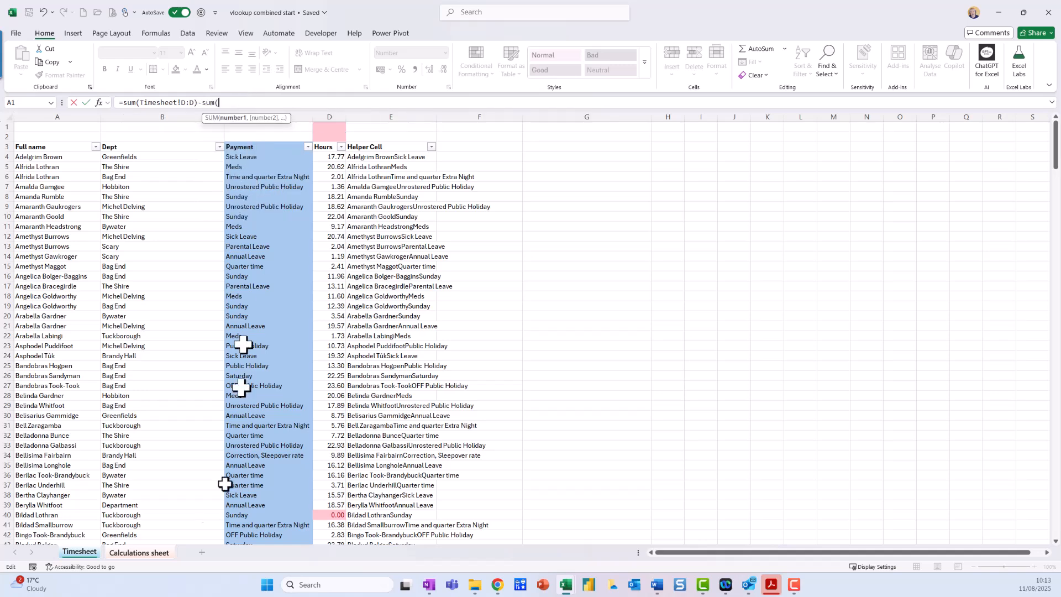
pyautogui.click(138, 552)
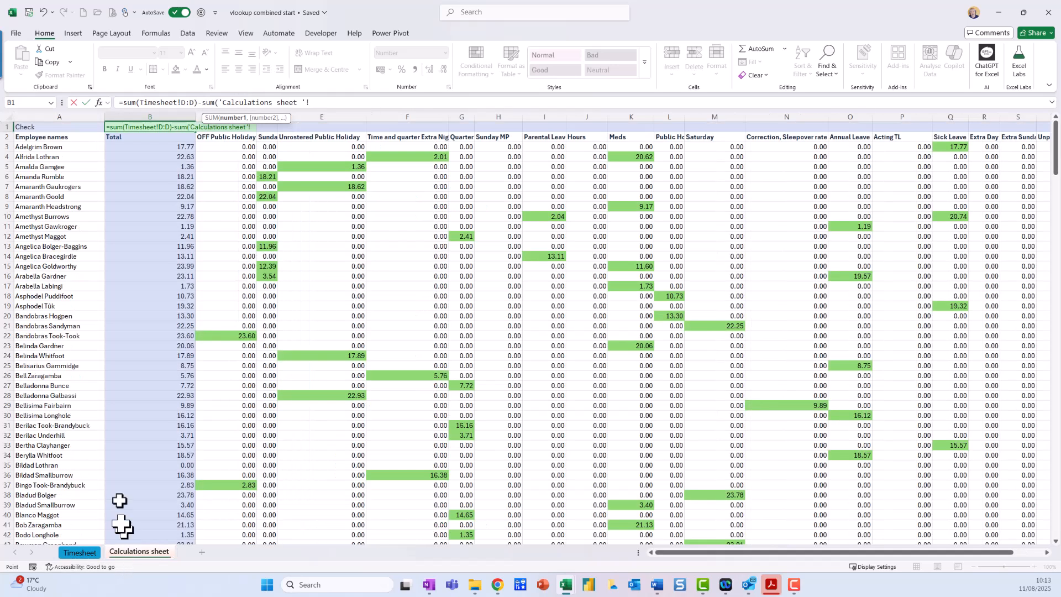
pyautogui.click(164, 146)
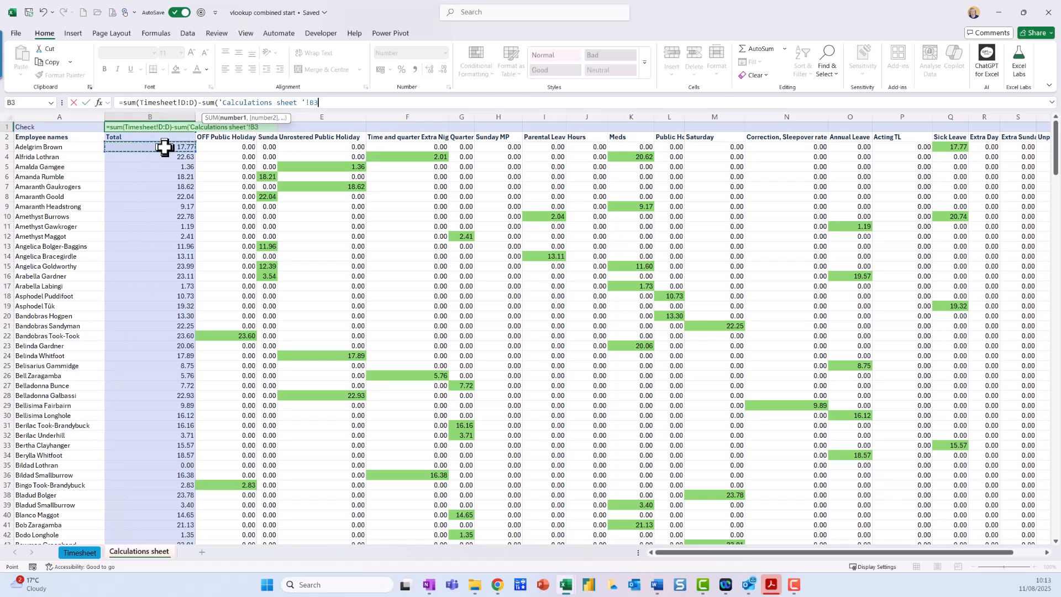
pyautogui.hotkey('ctrl', 'shift', 'Down')
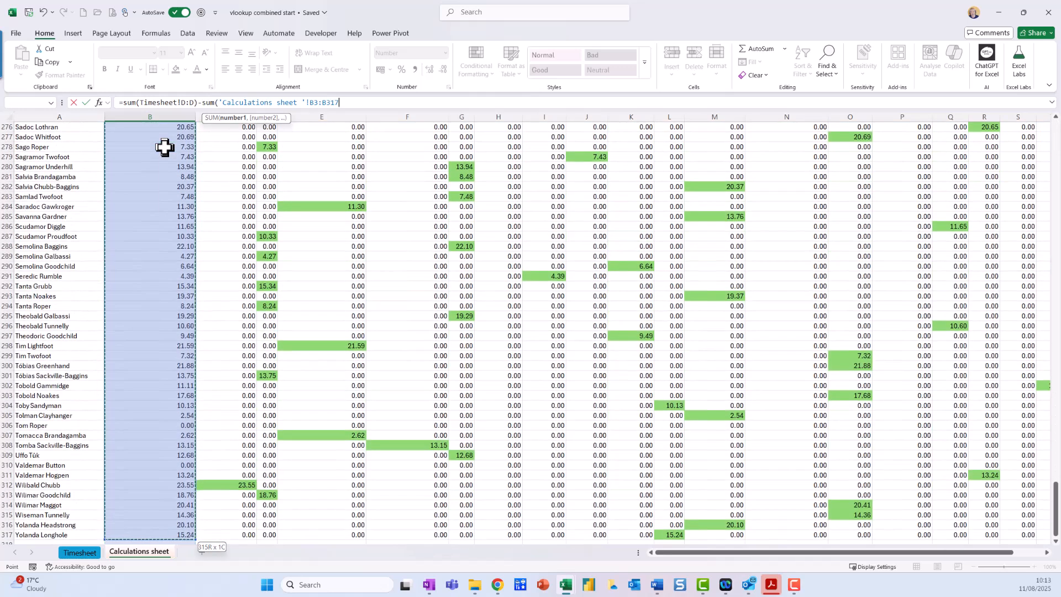
pyautogui.hotkey('ctrl', 'shift', 'Down')
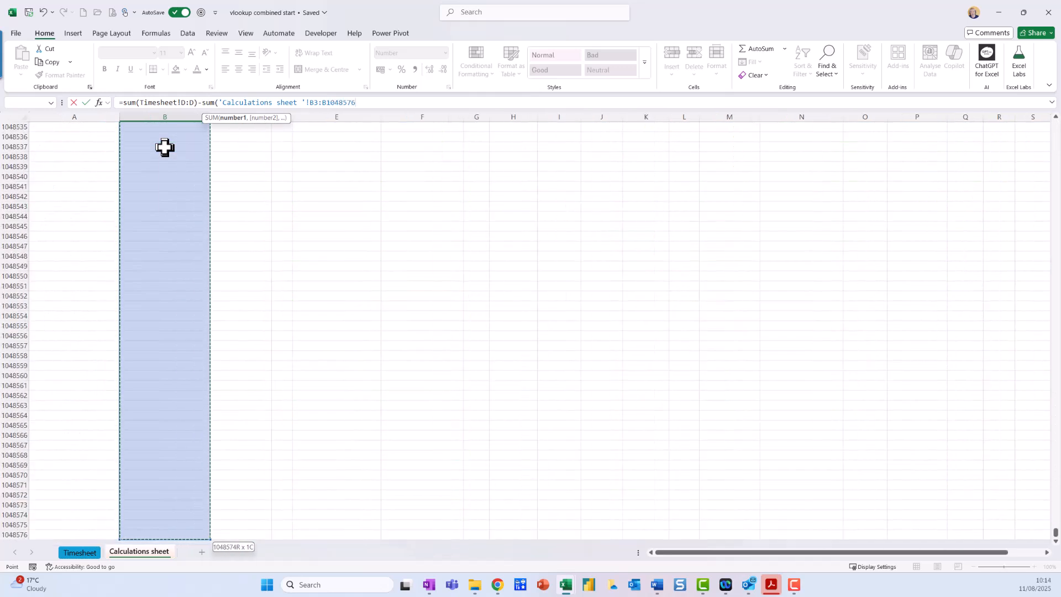
pyautogui.write(')')
pyautogui.press('Return')
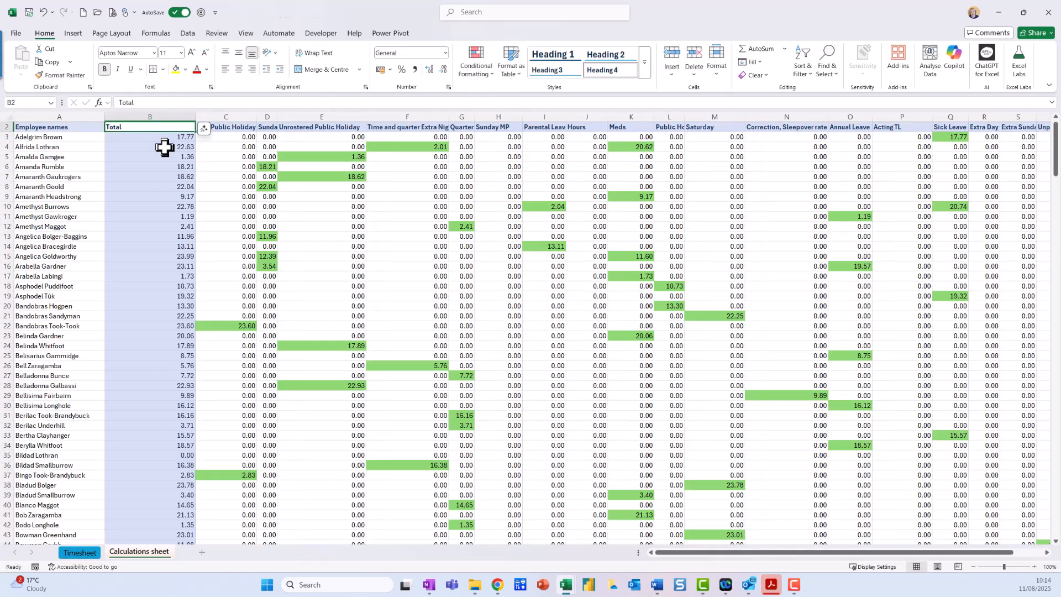
pyautogui.scroll(1, 299, 190)
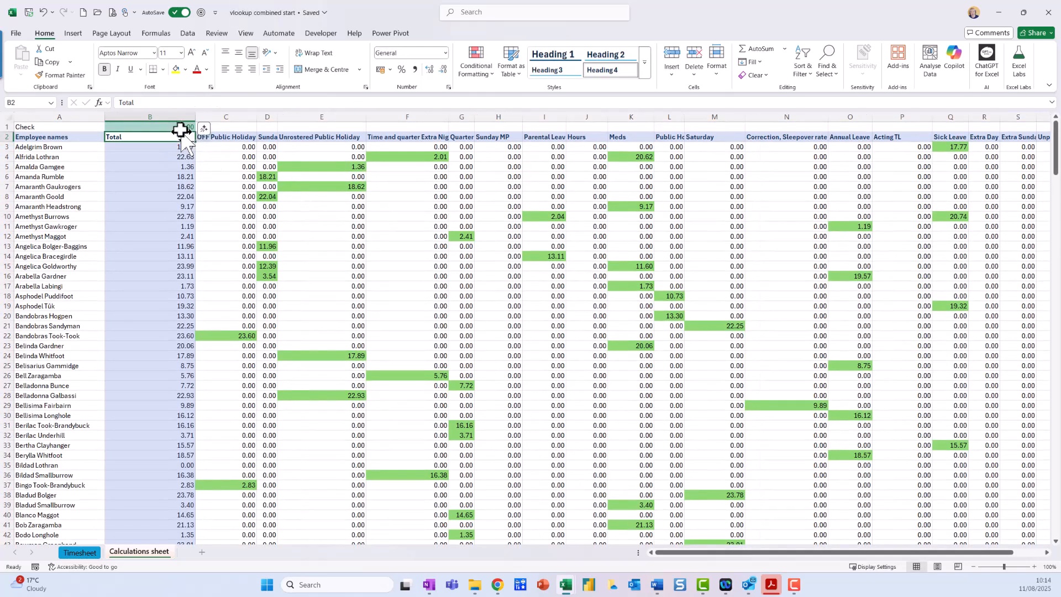
pyautogui.click(180, 128)
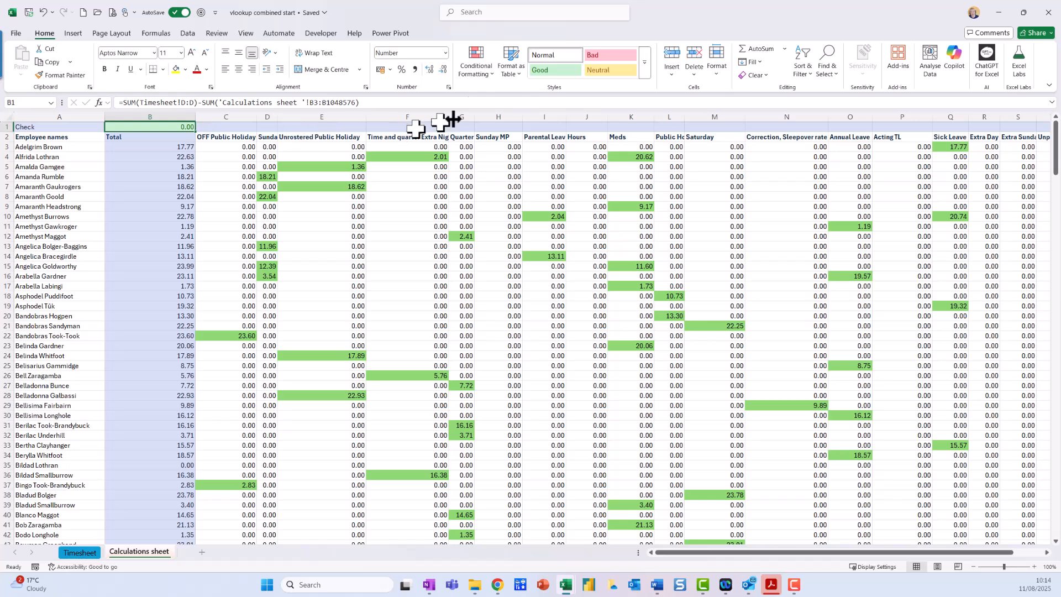
# Add a conditional formatting rule to the Check cell B1 that applies Green Fill with Dark Green Text when it equals 0
pyautogui.click(490, 76)
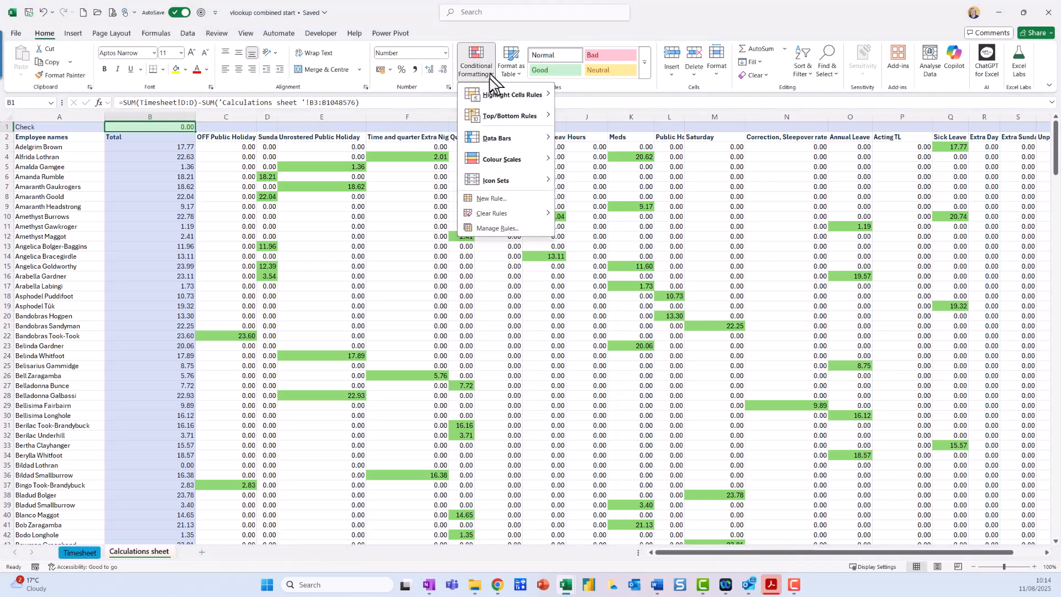
pyautogui.moveTo(496, 96)
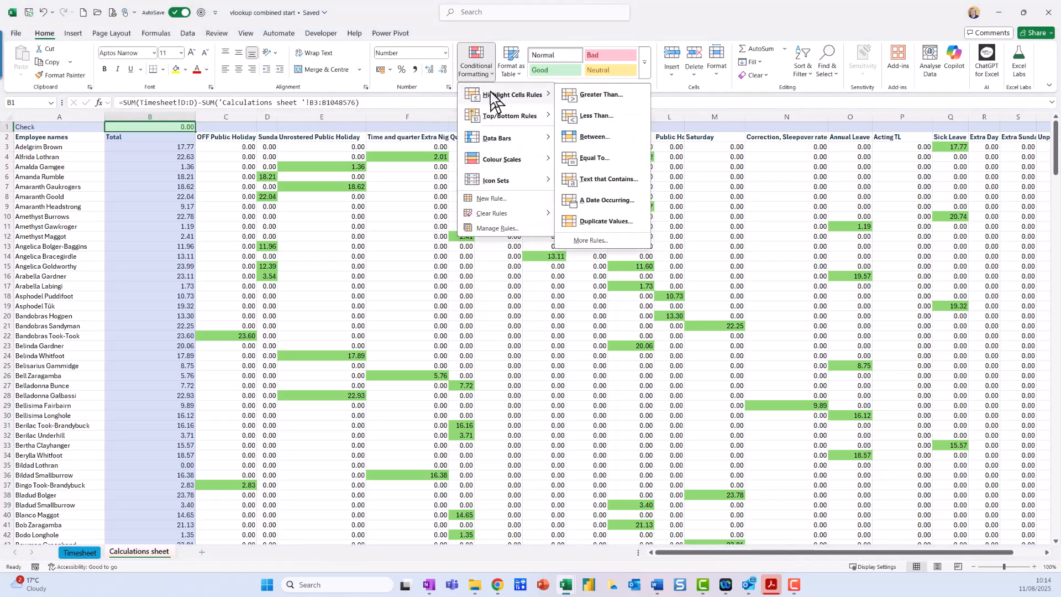
pyautogui.click(590, 162)
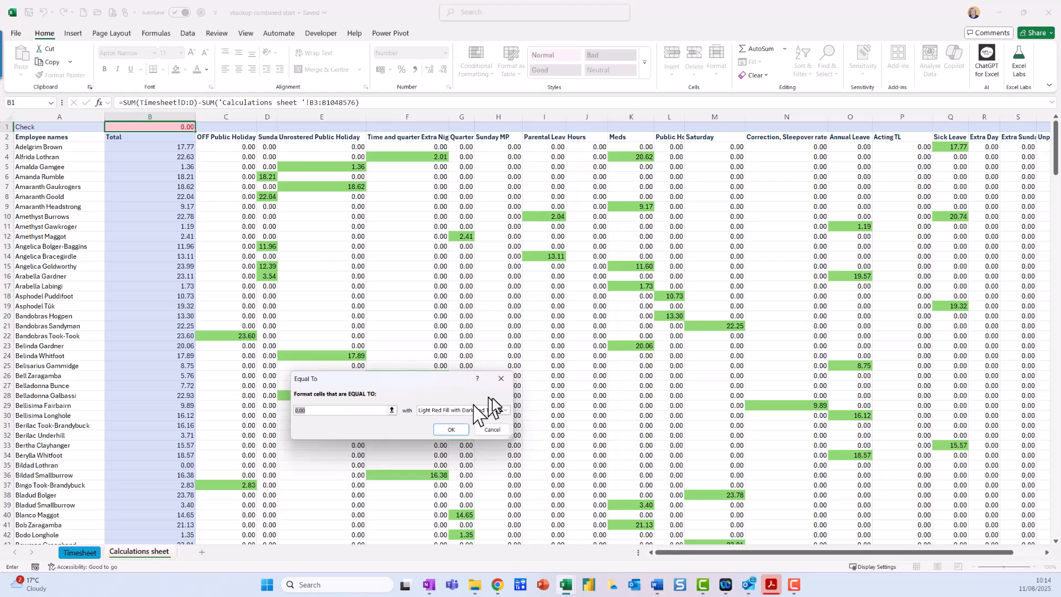
pyautogui.click(506, 407)
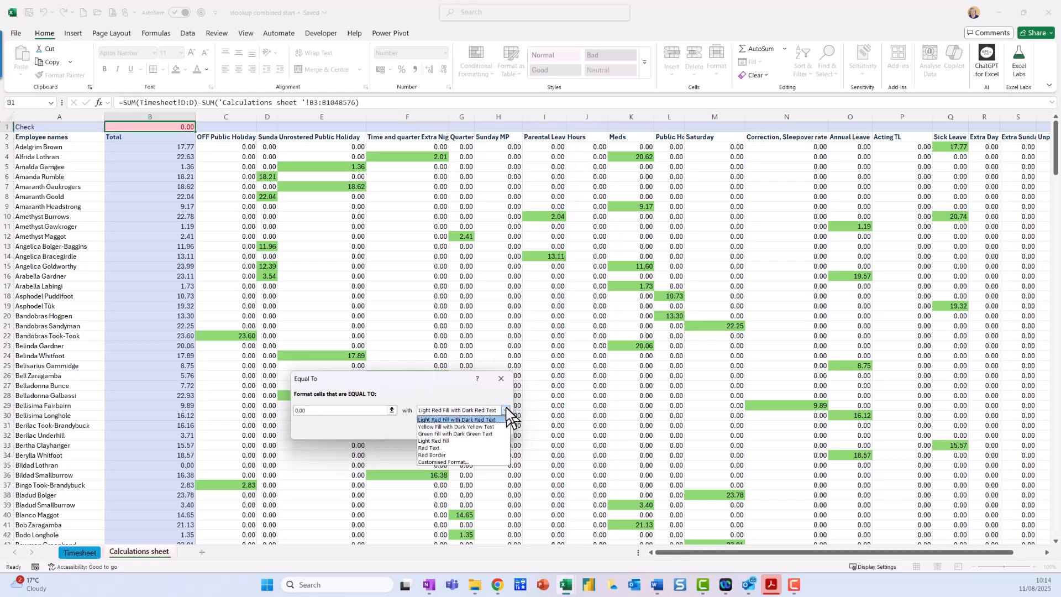
pyautogui.click(488, 435)
pyautogui.click(458, 425)
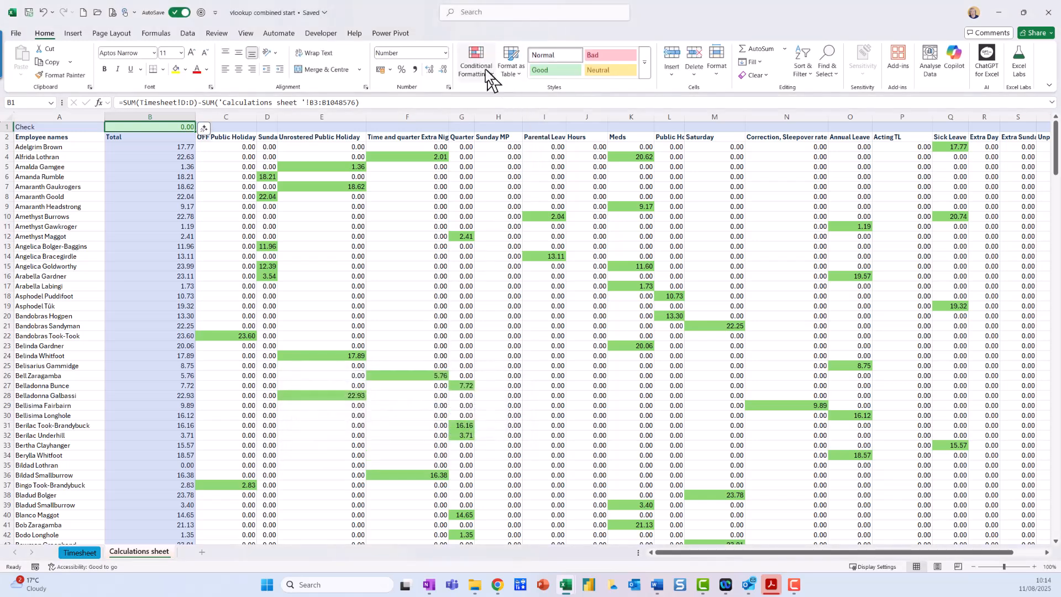
# Add a second conditional formatting rule to B1 that gives it a red fill when its value is not equal to 0
pyautogui.click(488, 78)
pyautogui.moveTo(508, 96)
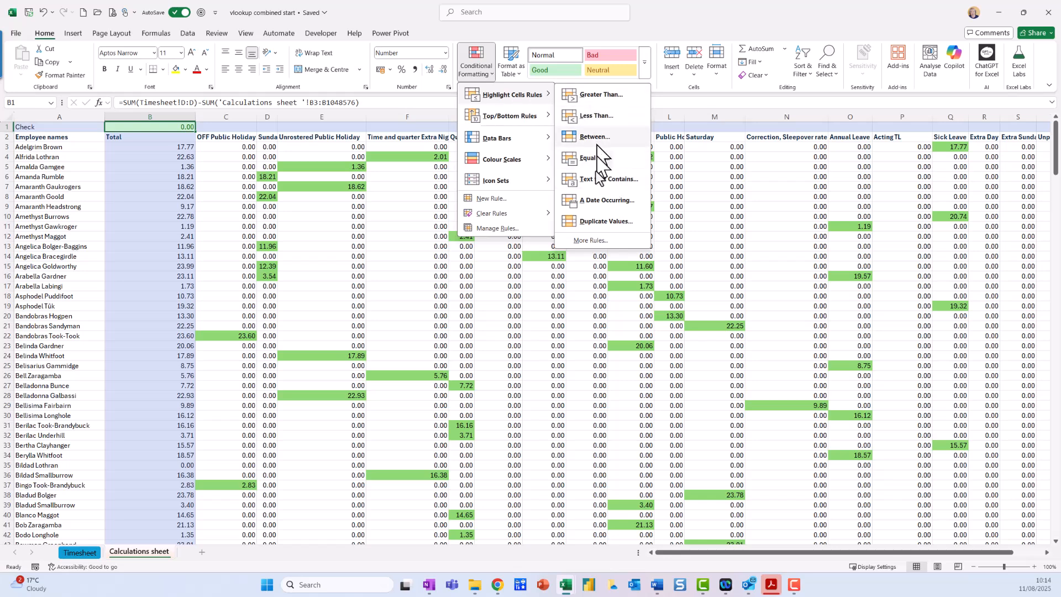
pyautogui.click(605, 245)
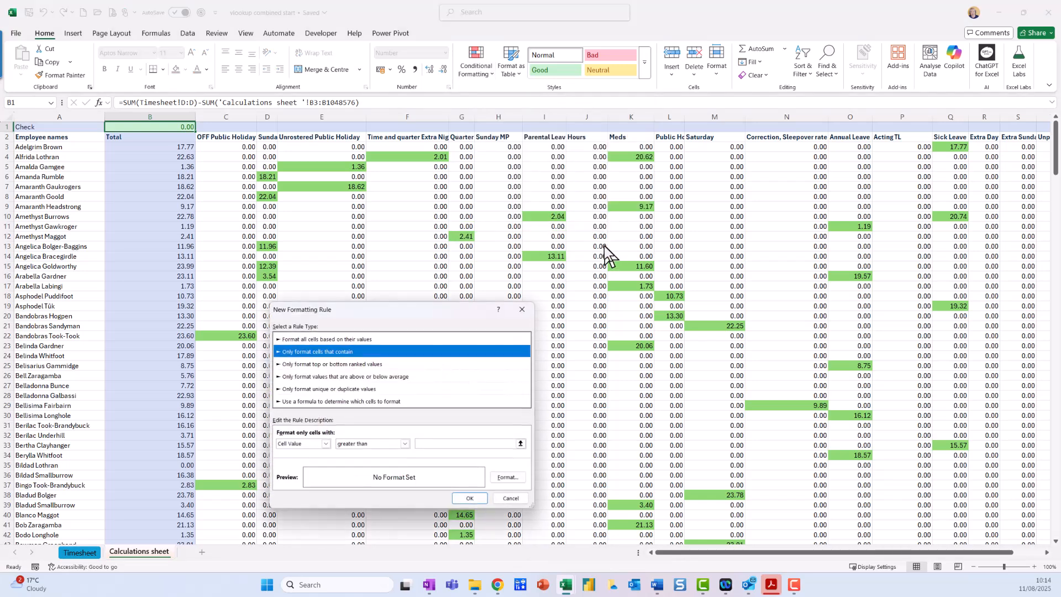
pyautogui.click(406, 445)
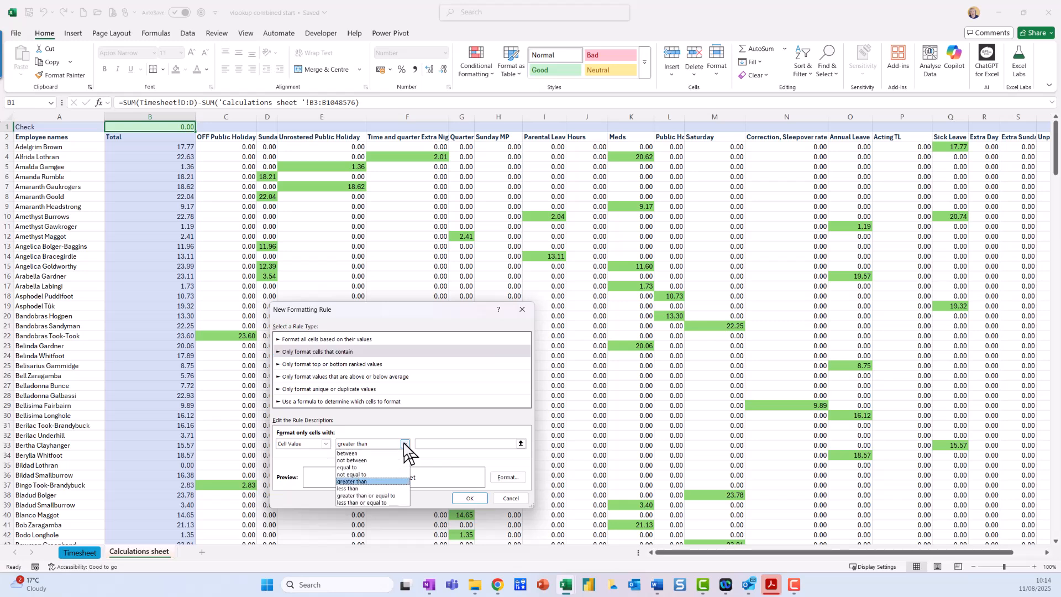
pyautogui.click(383, 474)
pyautogui.click(431, 443)
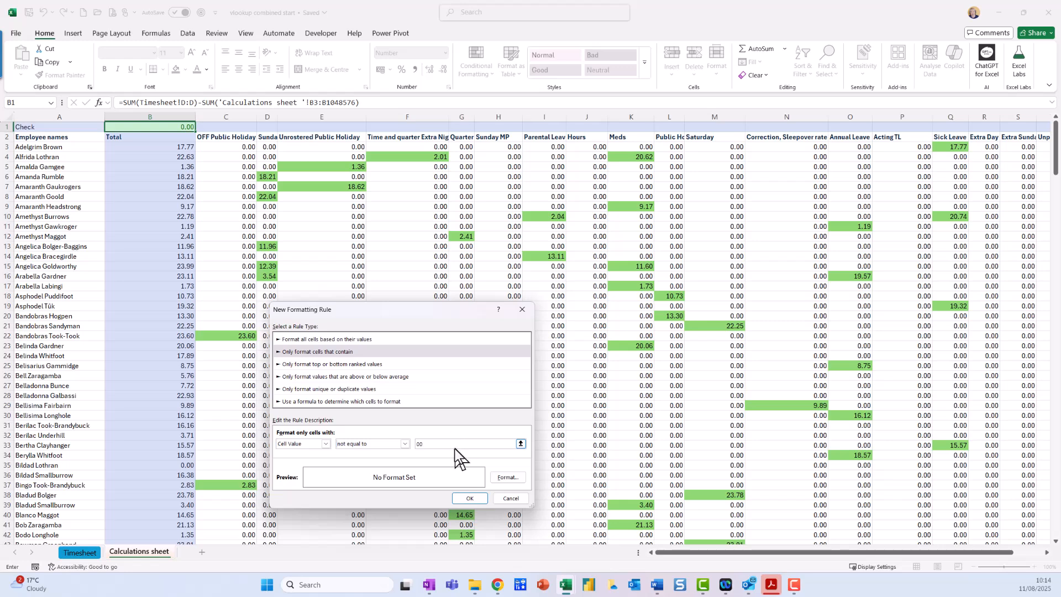
pyautogui.click(506, 476)
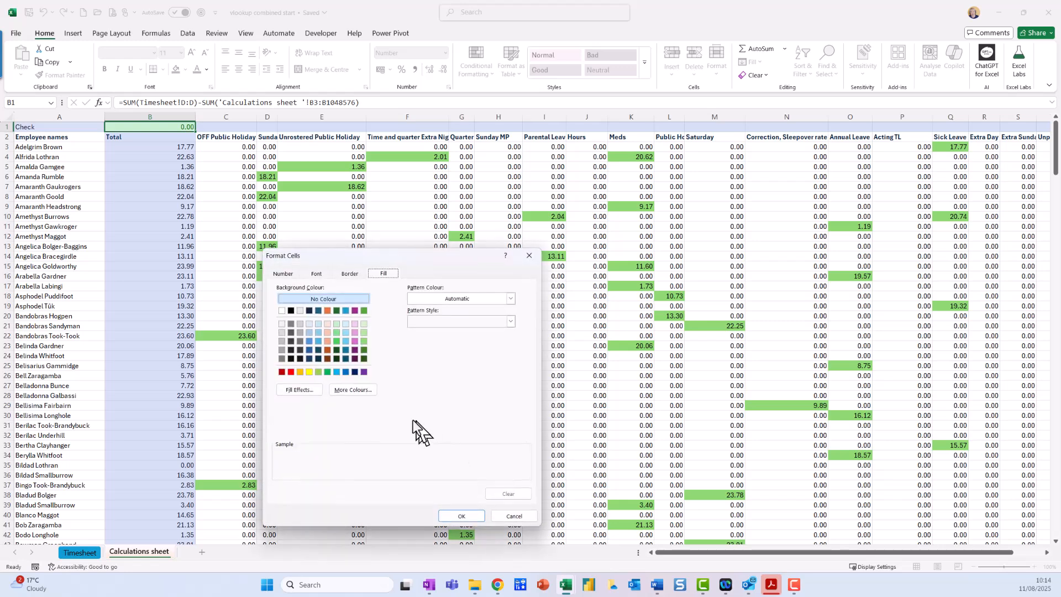
pyautogui.click(292, 372)
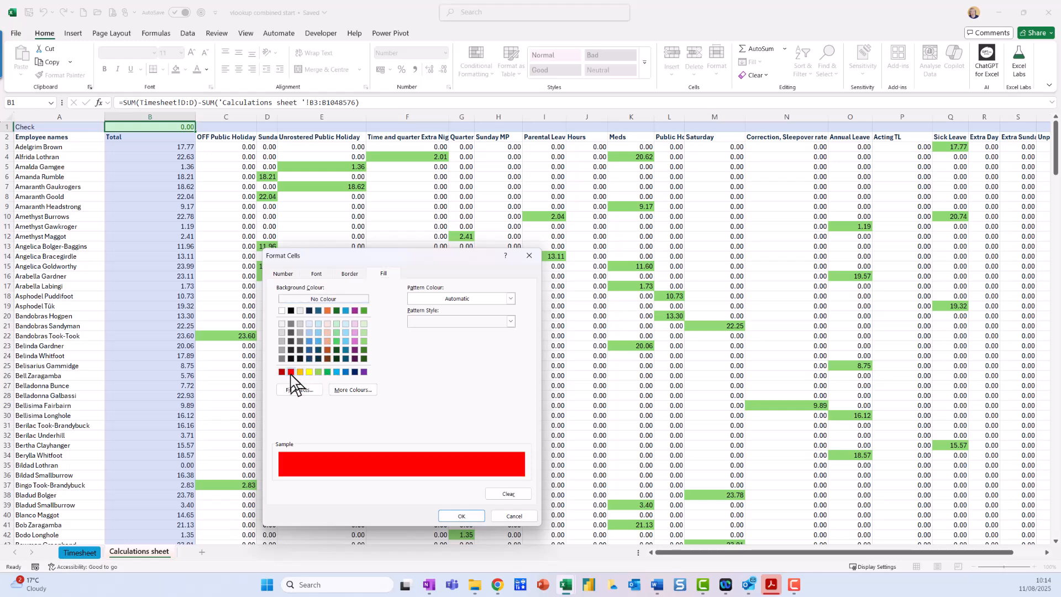
pyautogui.click(463, 516)
pyautogui.click(472, 500)
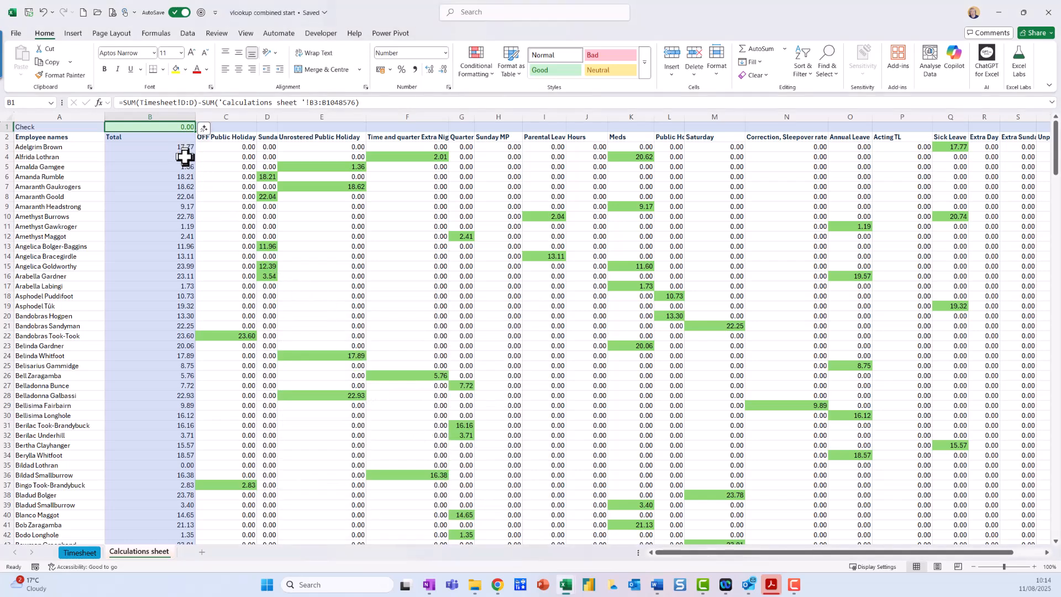
# Test the check by clearing the total in B5, and restore it by filling the formula down from B4
pyautogui.click(243, 157)
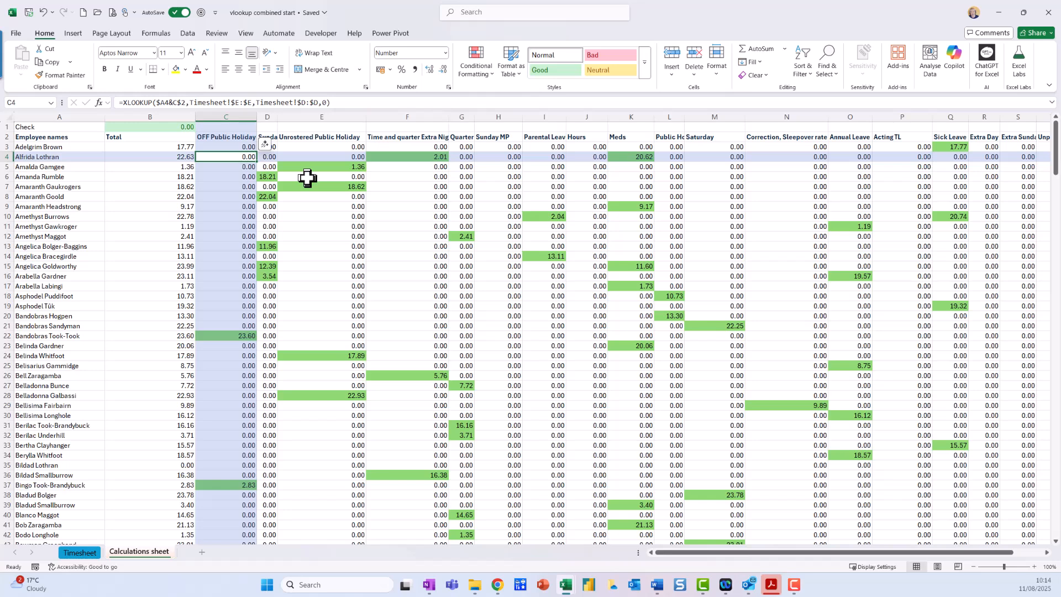
pyautogui.click(184, 166)
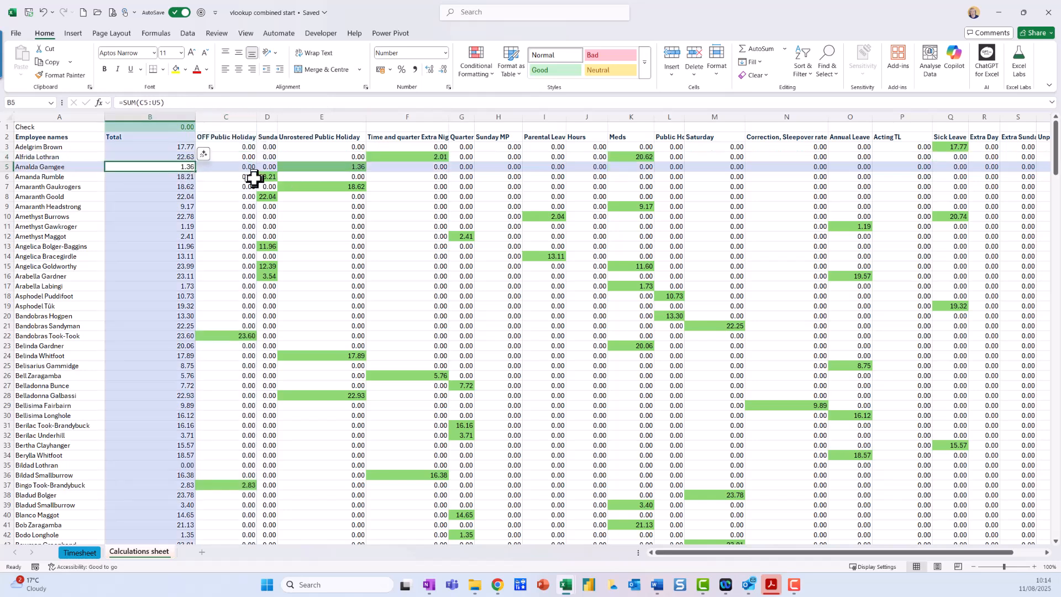
pyautogui.press('Delete')
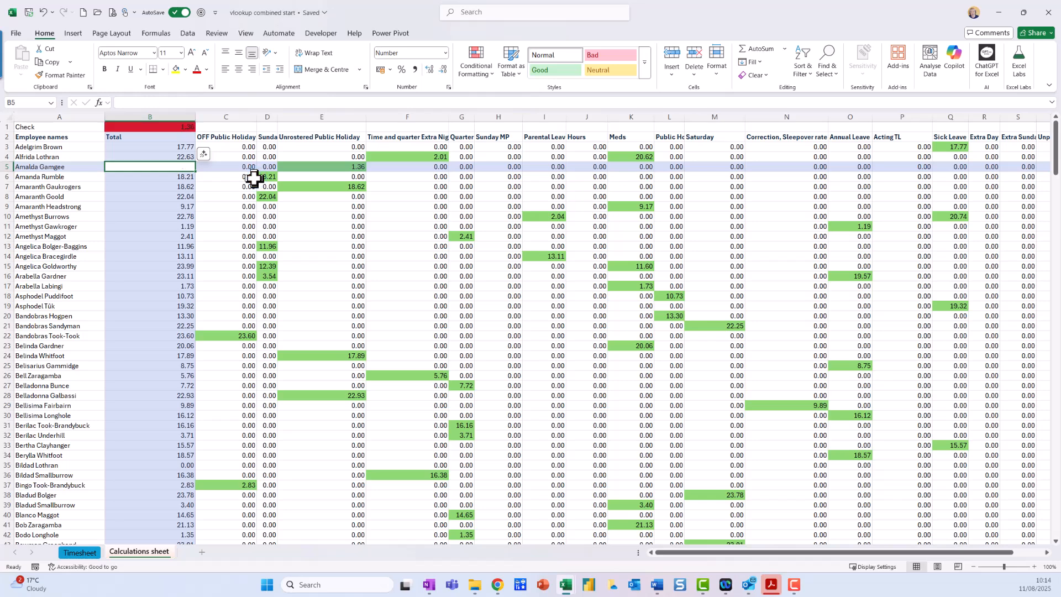
pyautogui.click(184, 159)
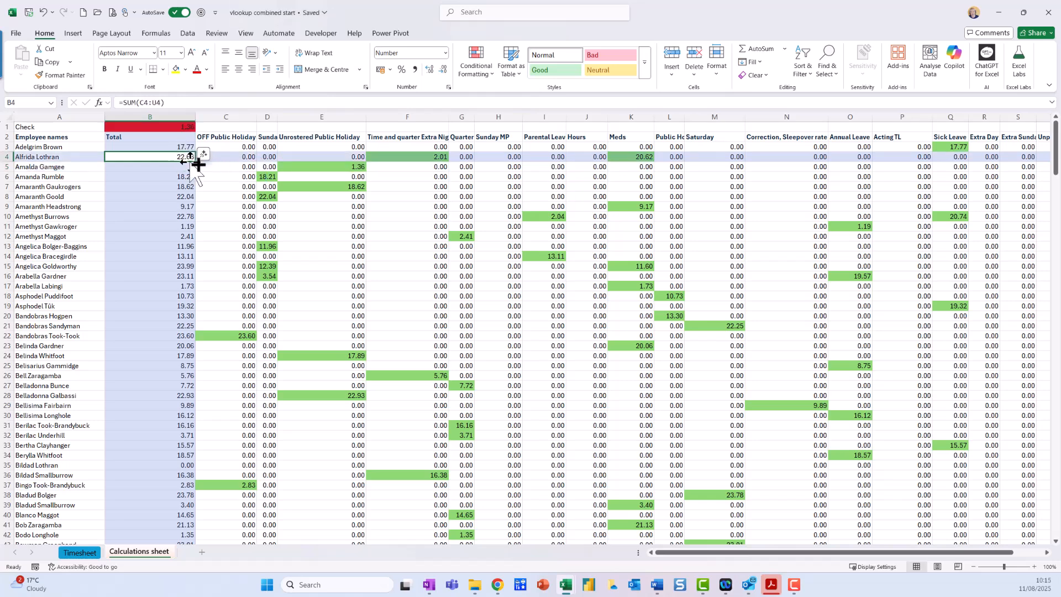
pyautogui.moveTo(197, 161); pyautogui.dragTo(198, 170)
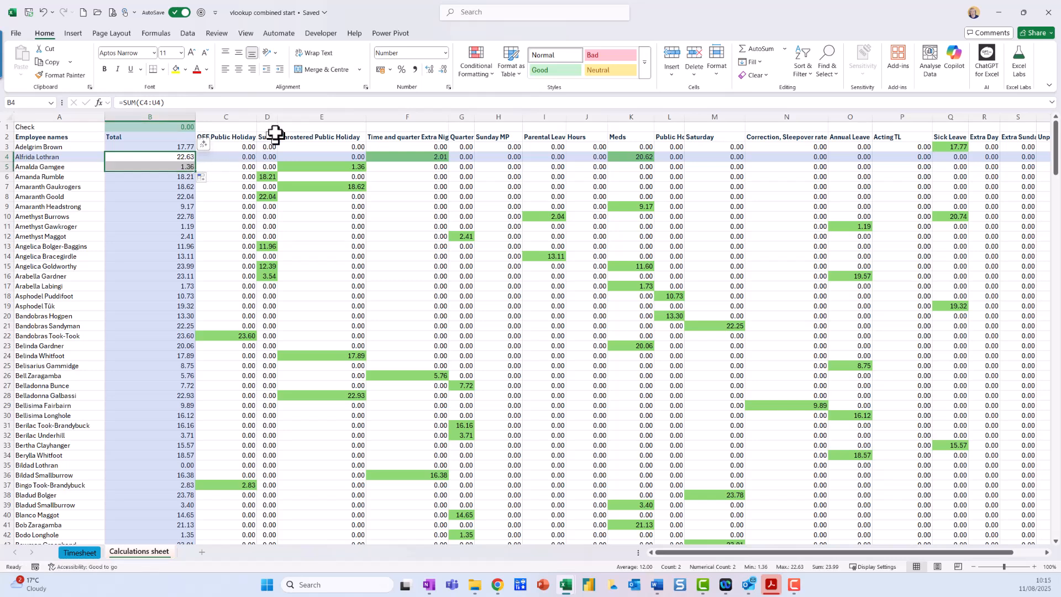
# AutoFit the width of all columns on the Calculations sheet to their contents
pyautogui.click(8, 117)
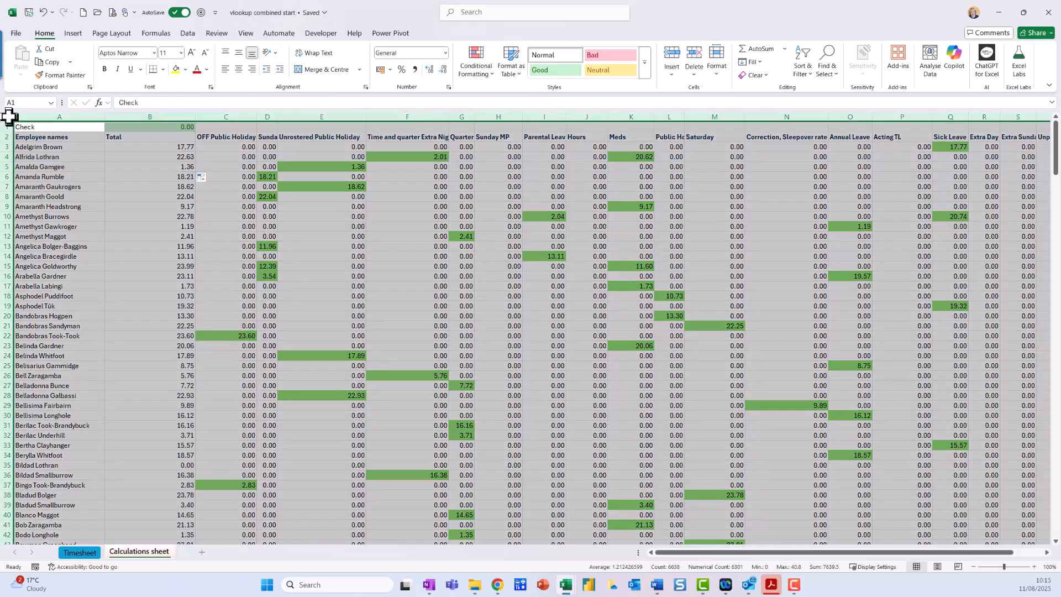
pyautogui.doubleClick(282, 116)
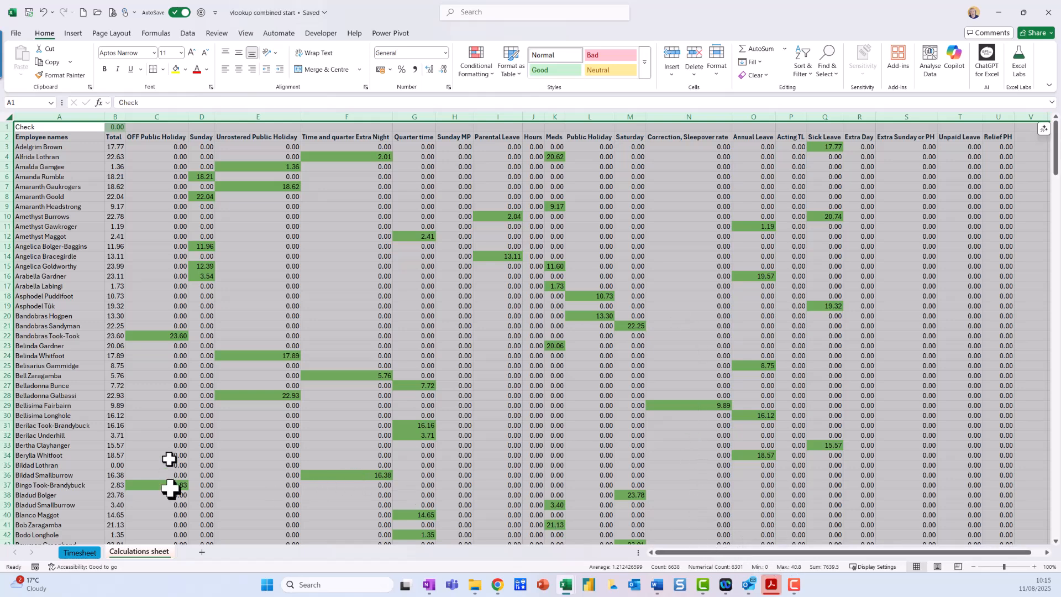
pyautogui.click(163, 313)
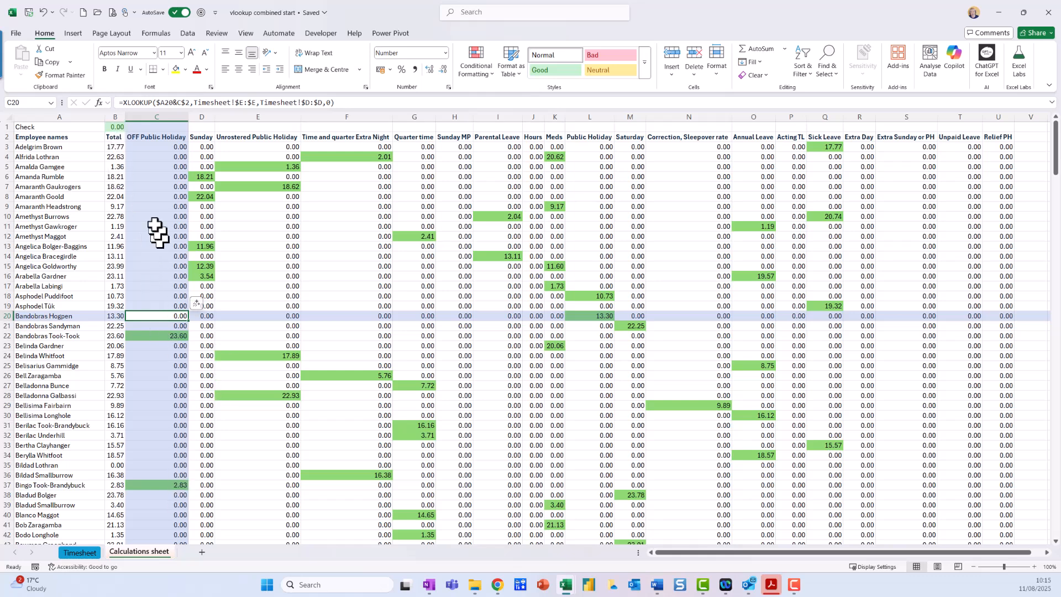
# Freeze panes at B3 so rows 1 and 2 and column A stay in view, and check this further down the sheet
pyautogui.click(115, 147)
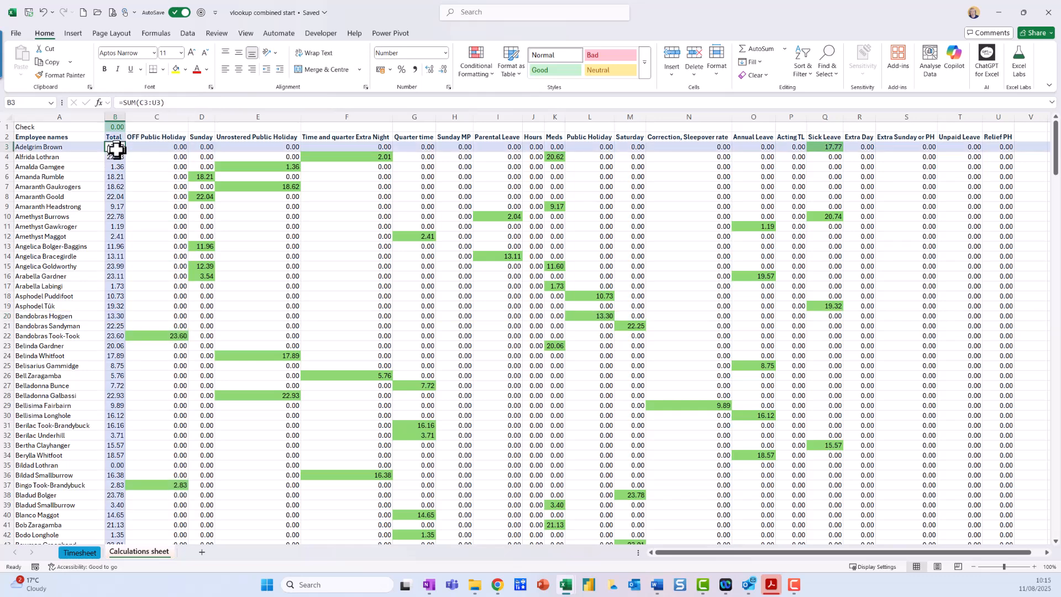
pyautogui.click(245, 34)
pyautogui.click(554, 81)
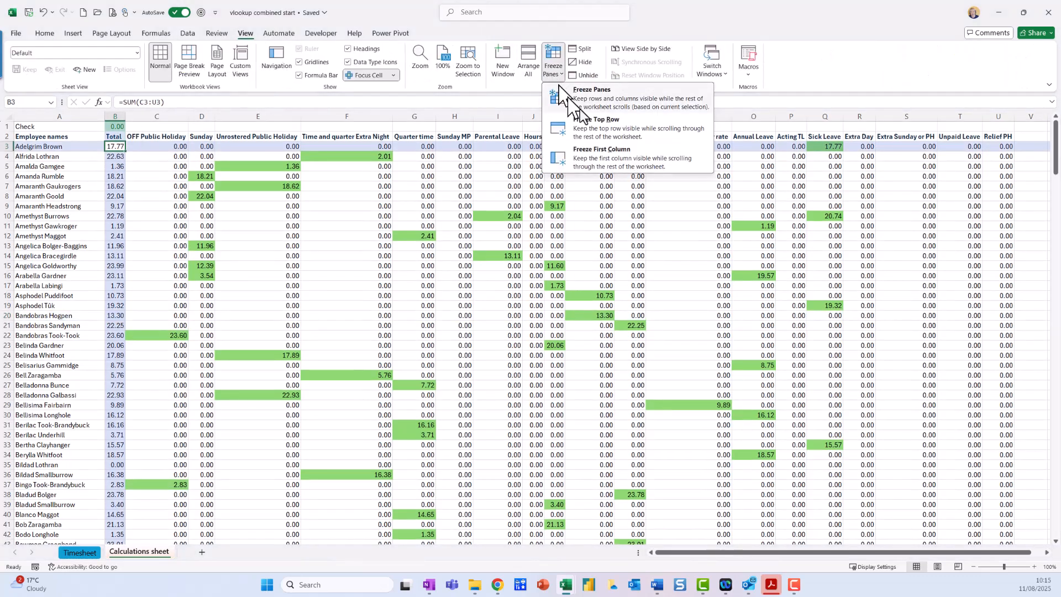
pyautogui.click(584, 102)
pyautogui.scroll(-20, 330, 303)
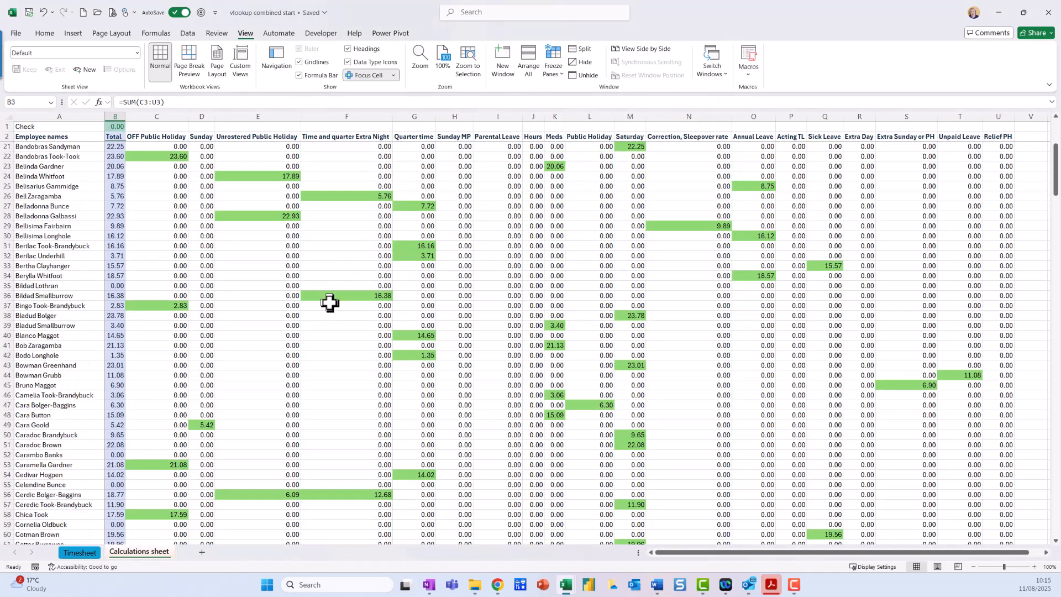
pyautogui.scroll(-8, 330, 298)
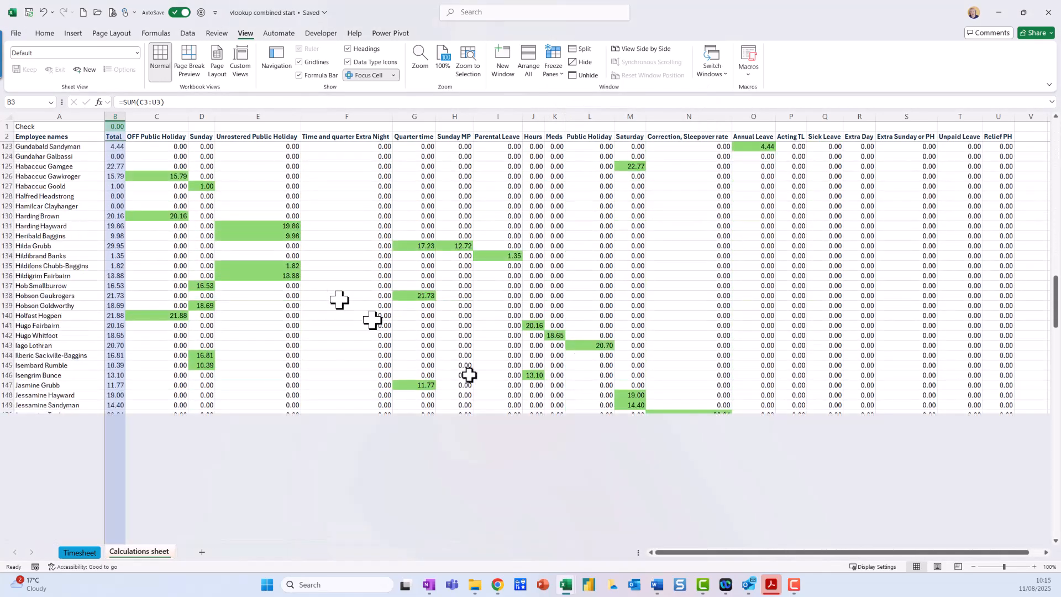
pyautogui.moveTo(716, 553); pyautogui.dragTo(636, 548)
pyautogui.scroll(14, 308, 254)
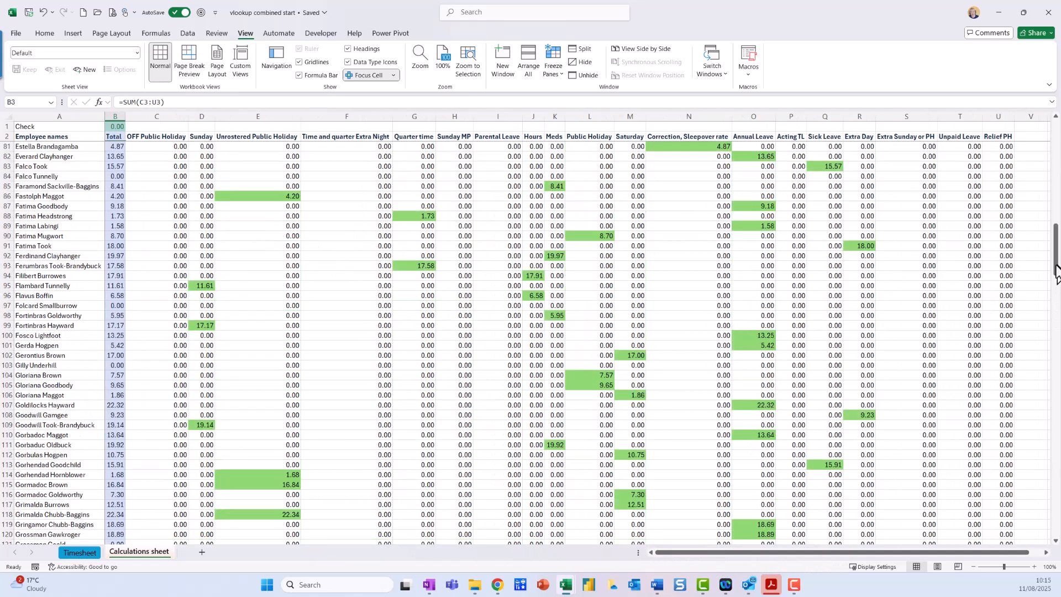
pyautogui.moveTo(1055, 253); pyautogui.dragTo(1055, 172)
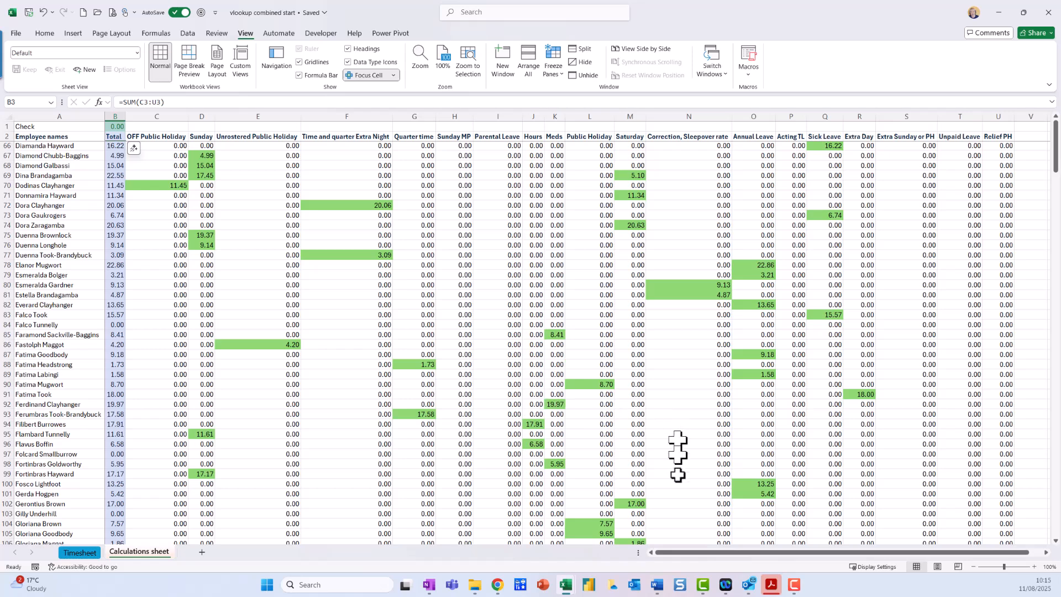
pyautogui.click(794, 586)
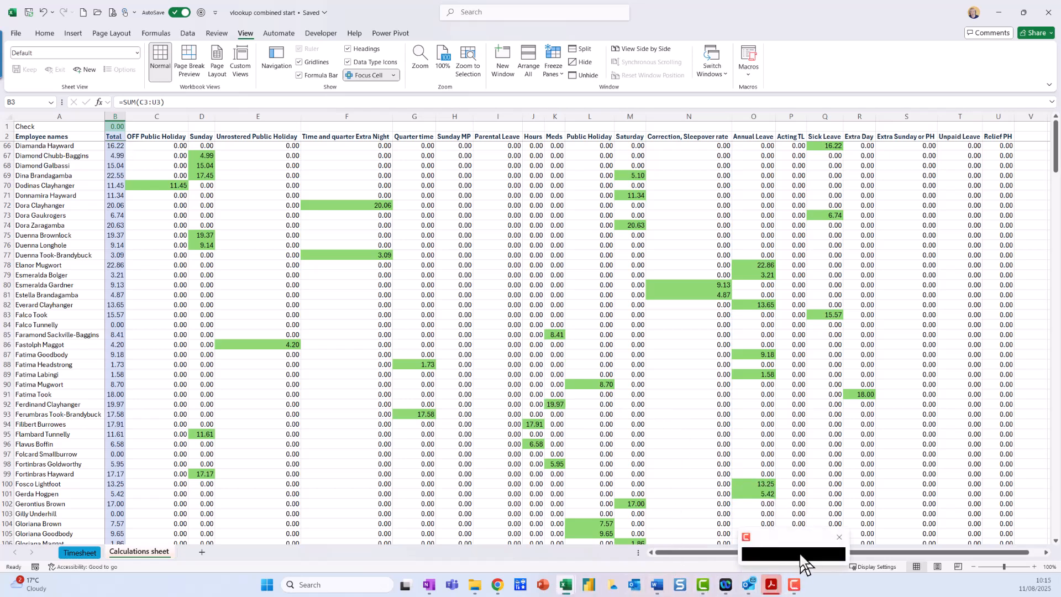